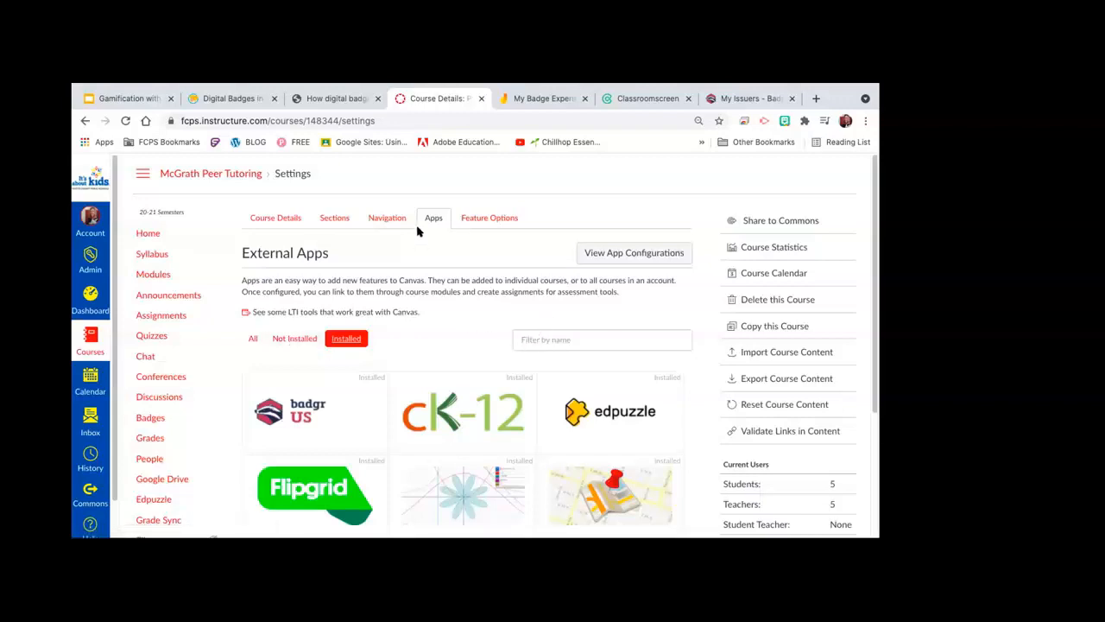
Step: Search all apps for 'badgr' and open the Badgr LTI for United States details
left_click(525, 340)
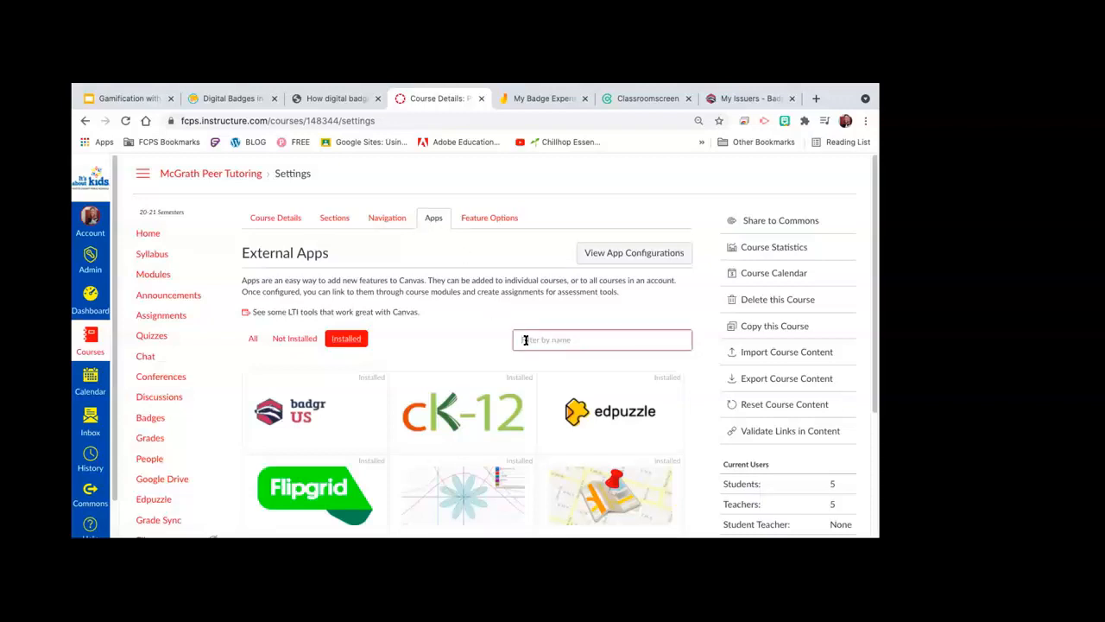
type("bad")
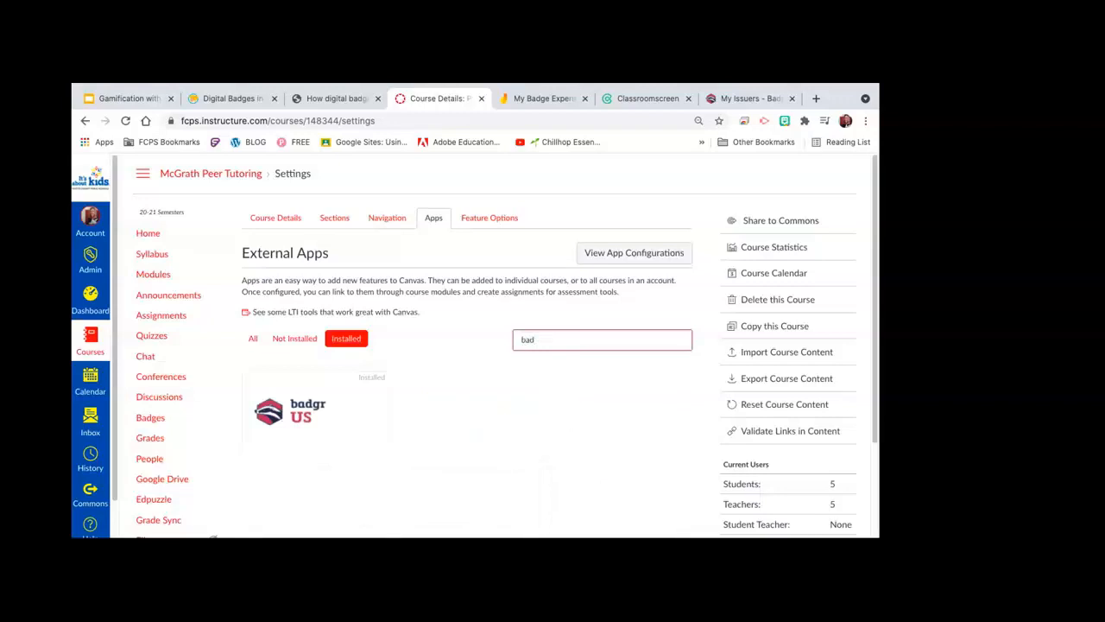
type("gr")
left_click(253, 338)
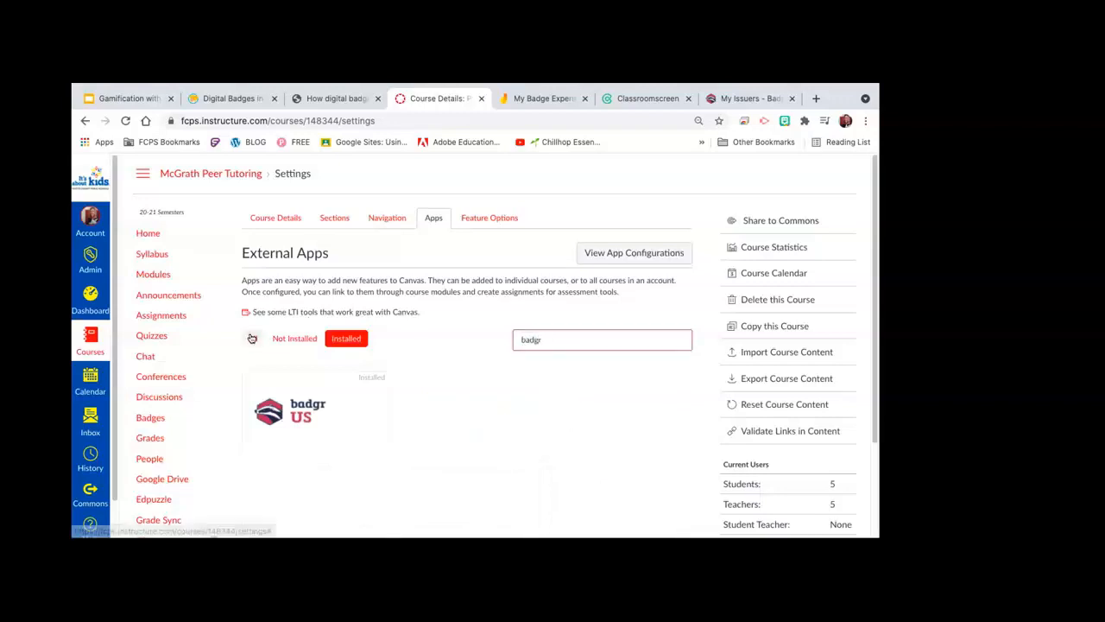
left_click(552, 339)
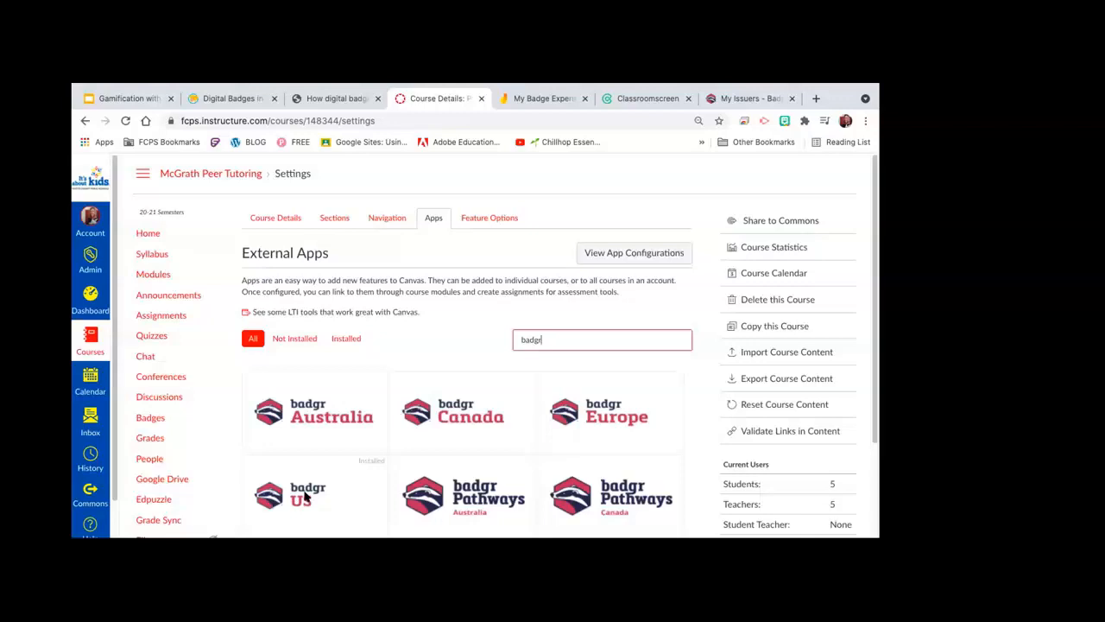
left_click(305, 496)
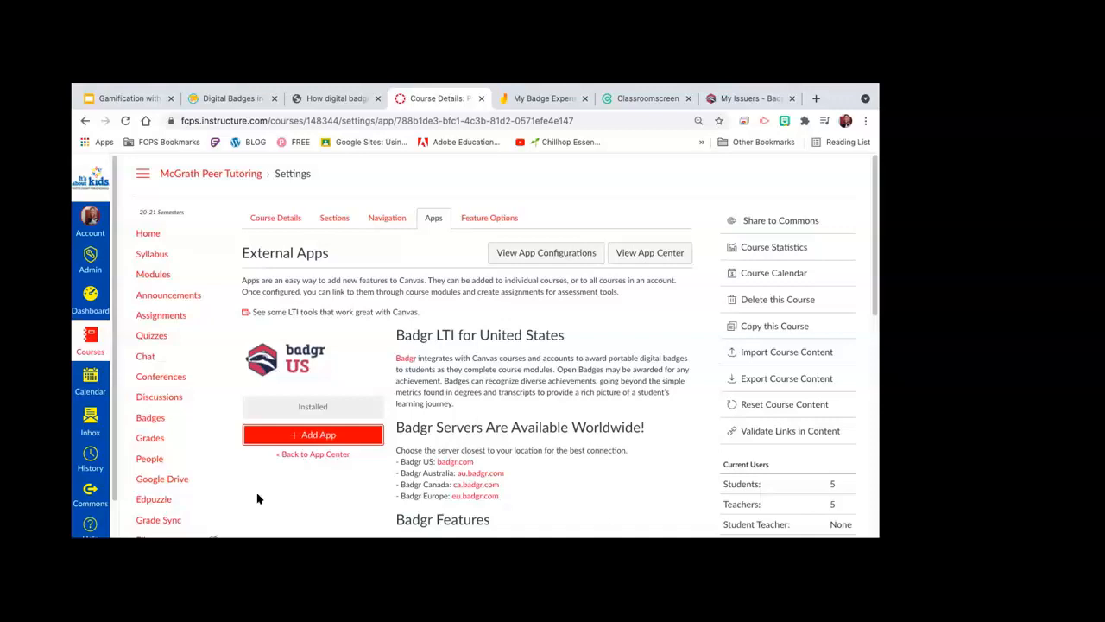
Step: Open the Badgr Add App form, then switch to the Badgr Issuers page
left_click(317, 436)
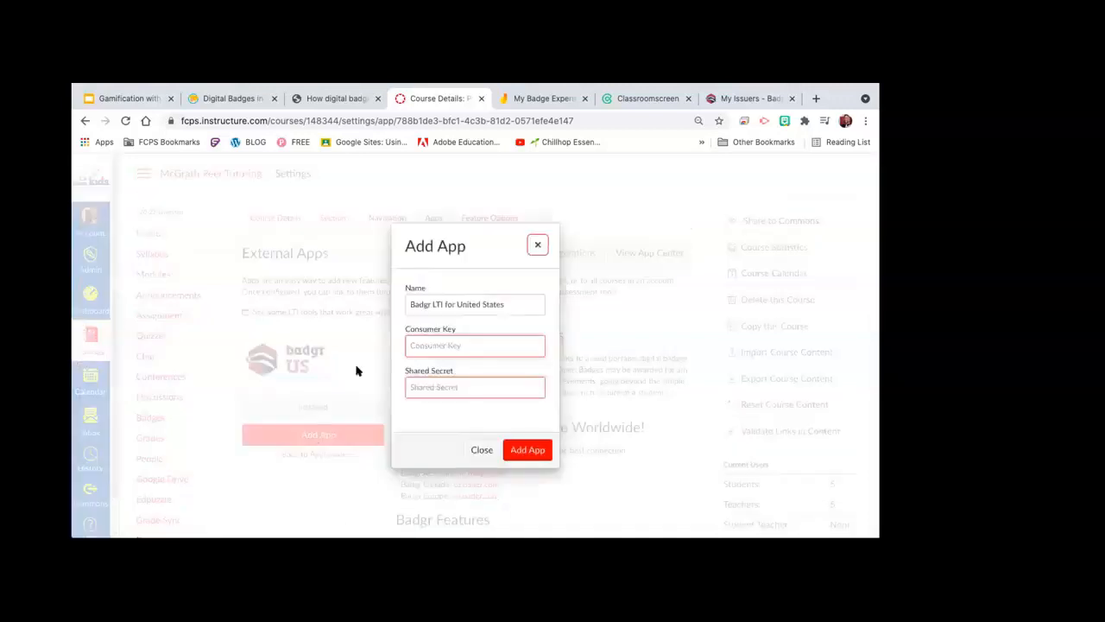
left_click(742, 98)
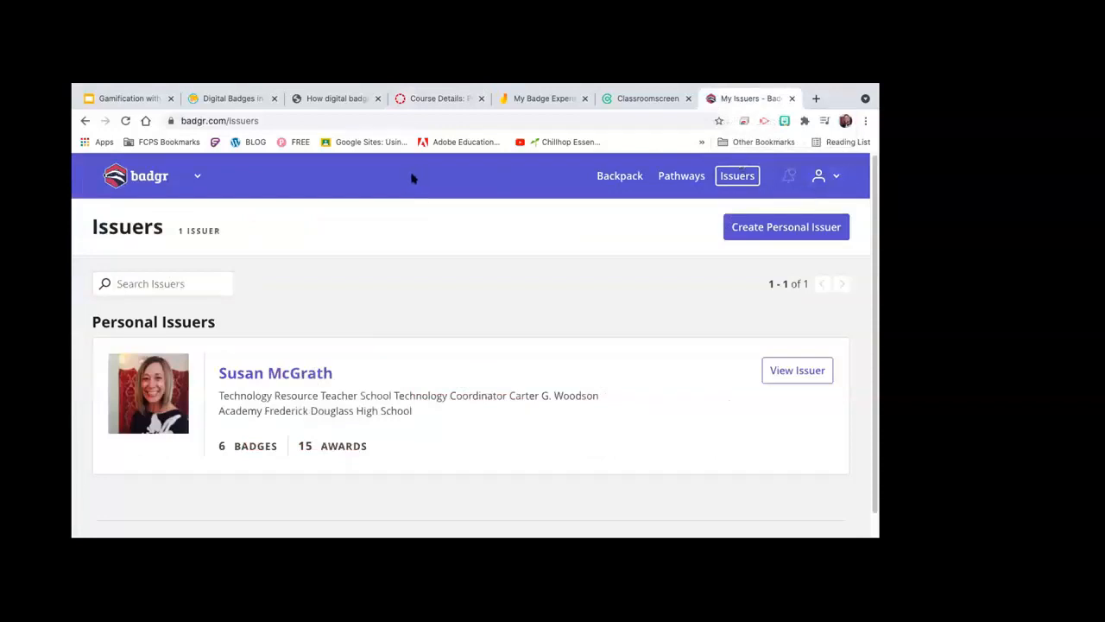
Step: Open the Badgr user icon dropdown on the Issuers page
left_click(835, 178)
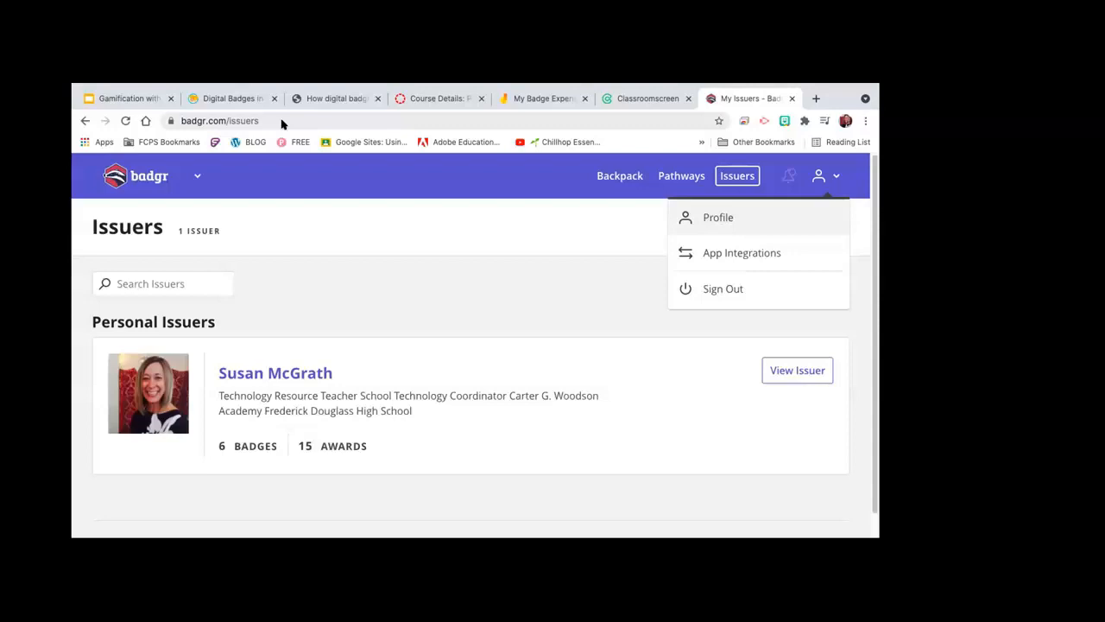
Step: Review the issuer and profile permissions granted to the Badgr for Canvas integration
left_click(725, 253)
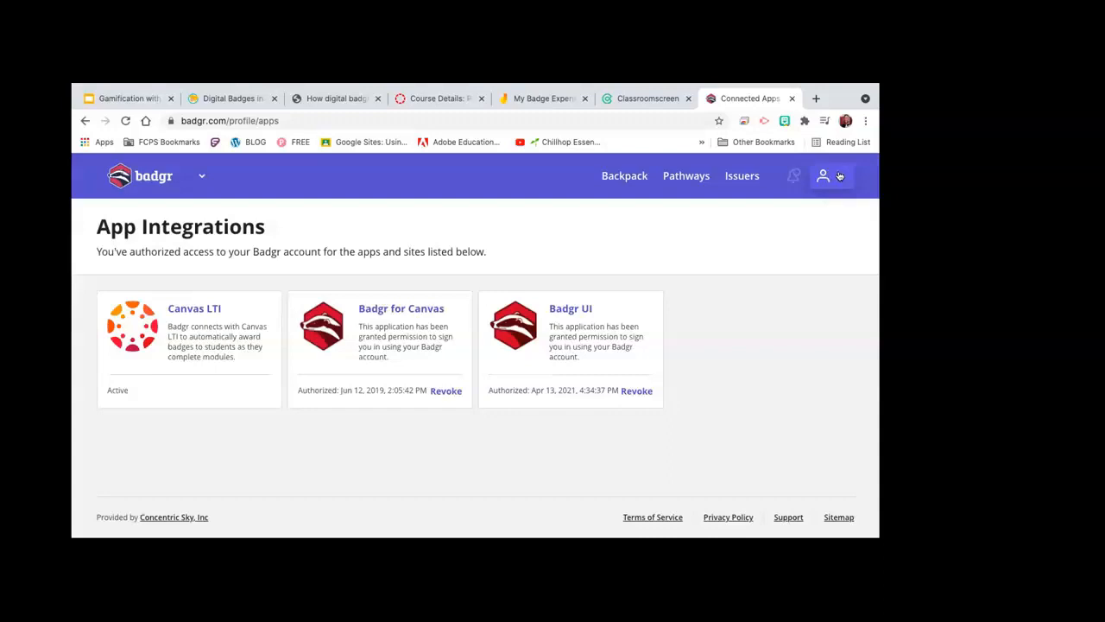
left_click(400, 311)
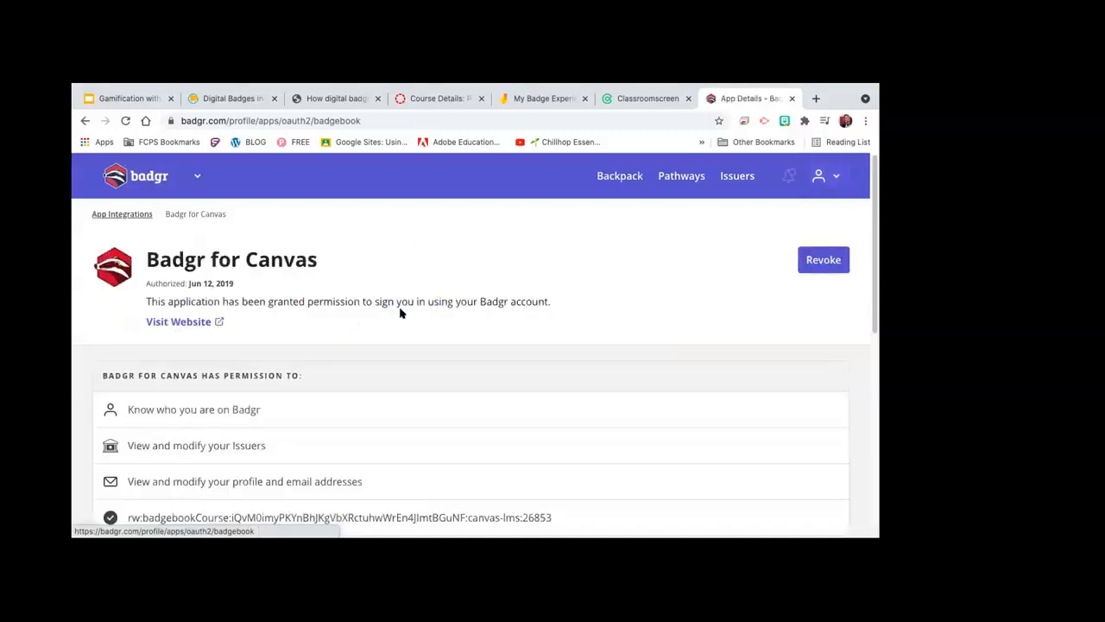
scroll(451, 374, "down", 2)
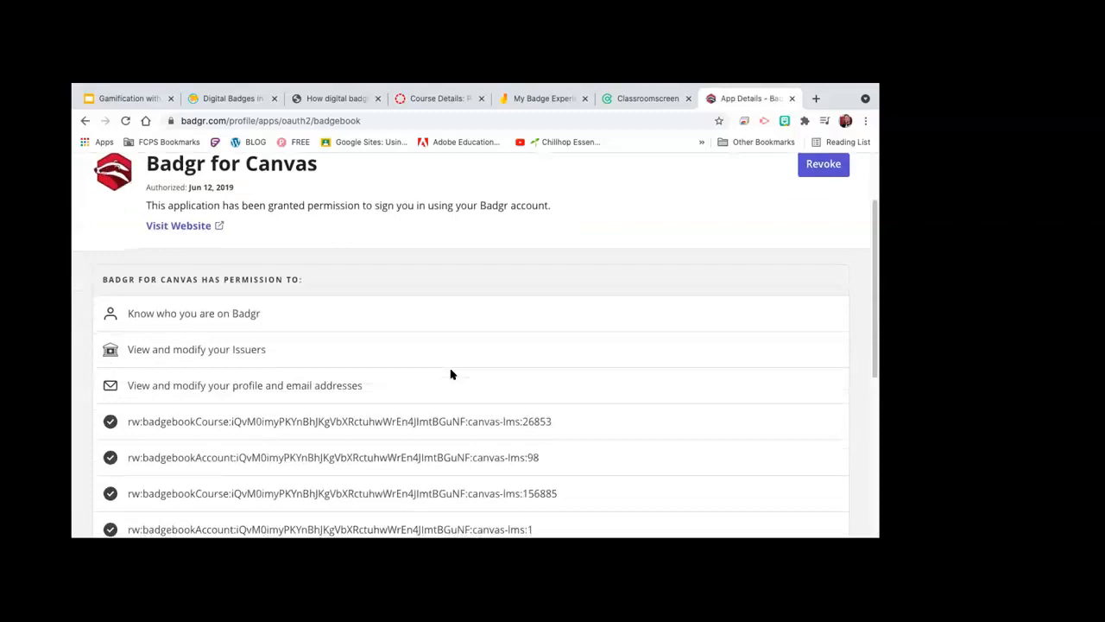
scroll(450, 374, "down", 1)
scroll(450, 374, "up", 3)
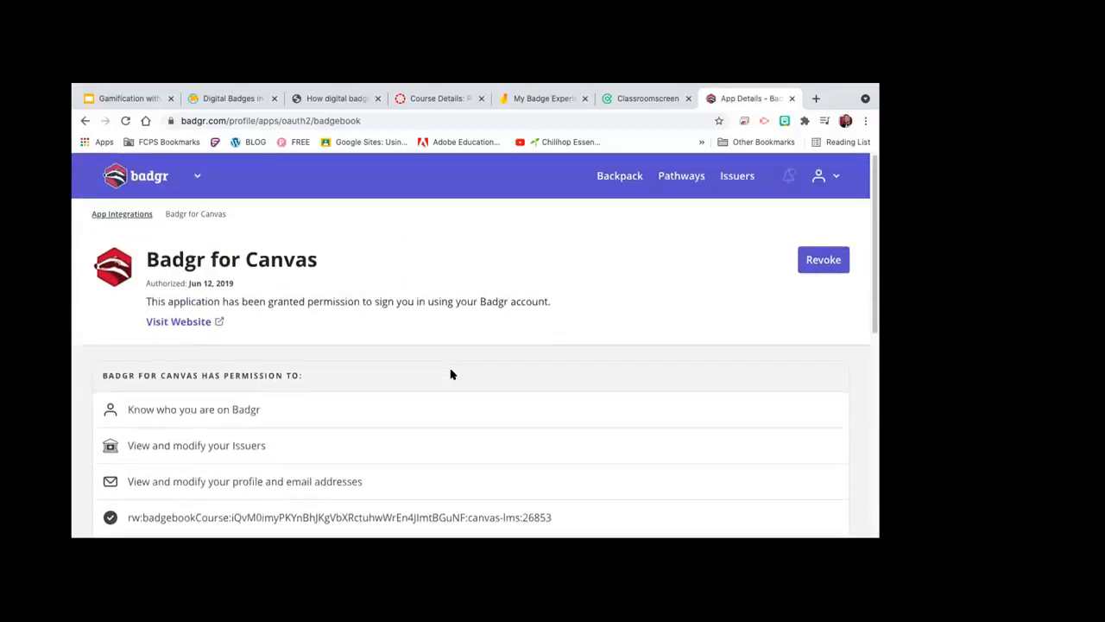
scroll(451, 374, "down", 8)
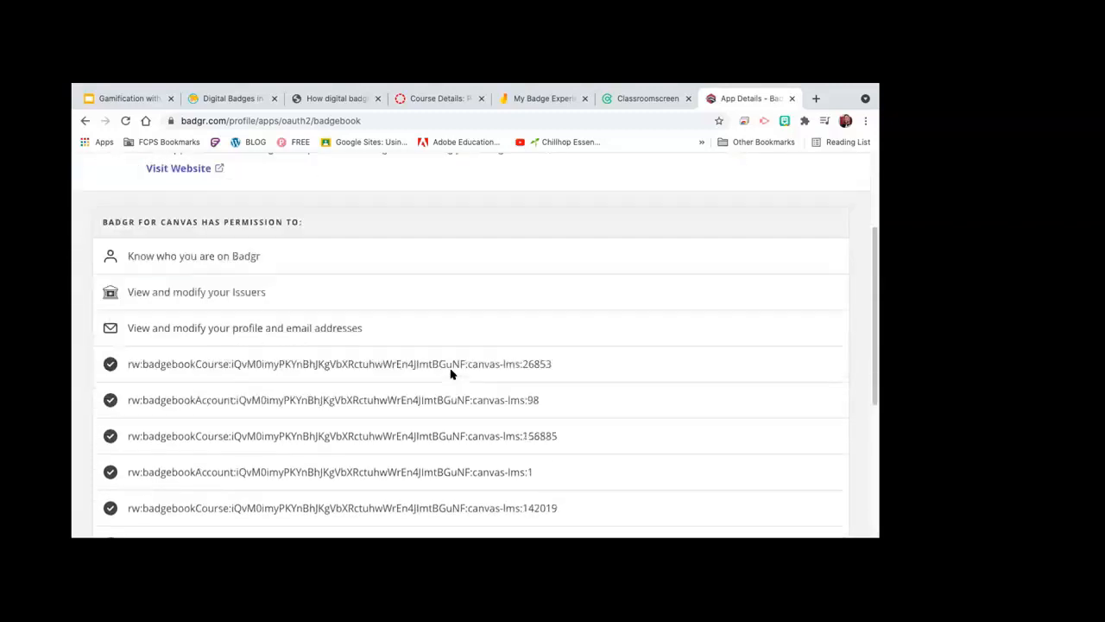
scroll(450, 374, "up", 8)
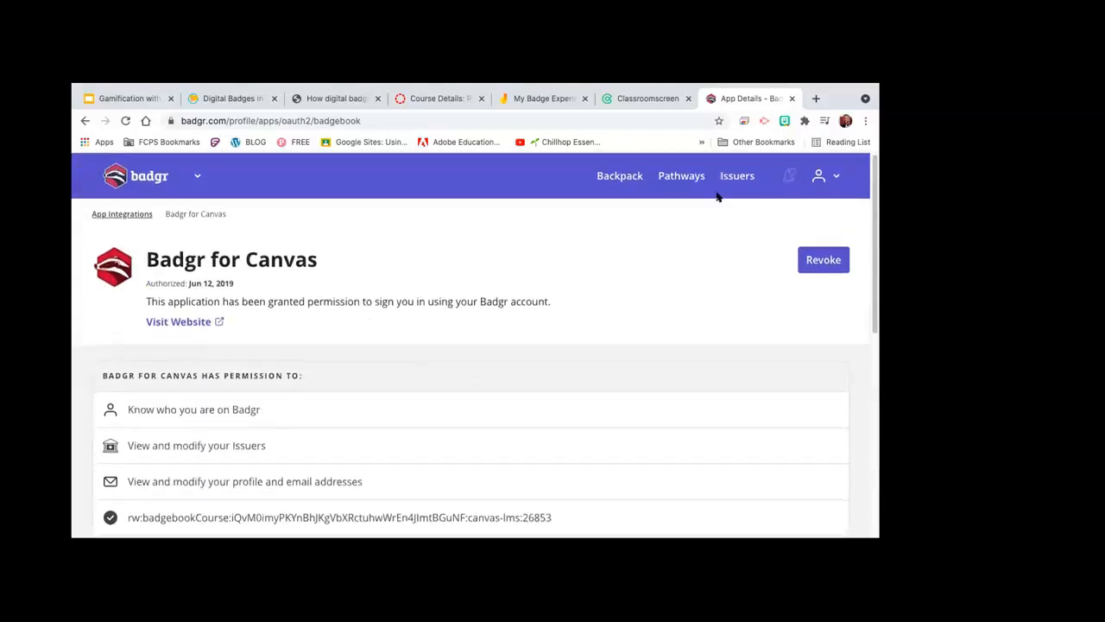
left_click(835, 177)
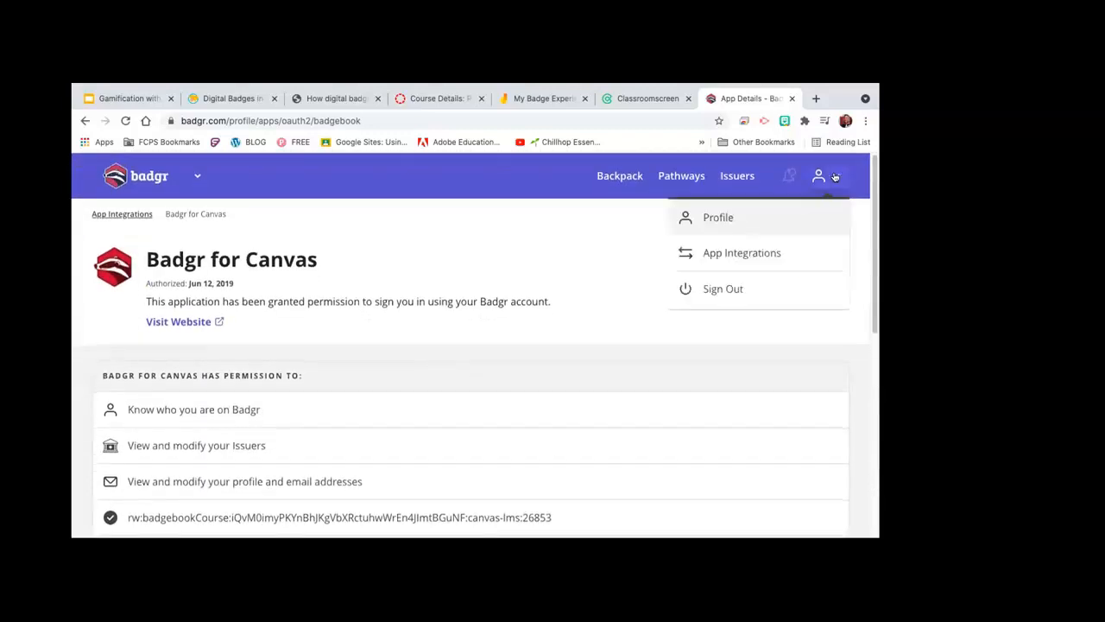
Step: Check the Badgr profile's verified primary email and linked Google account, then go to the Gamification slides
left_click(735, 219)
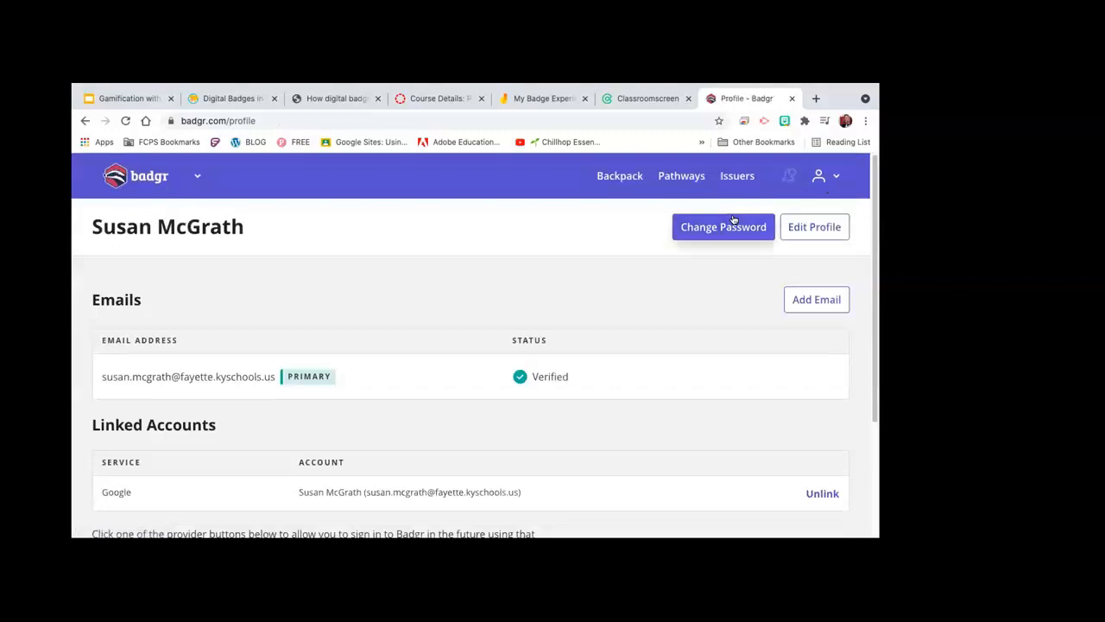
scroll(509, 302, "down", 3)
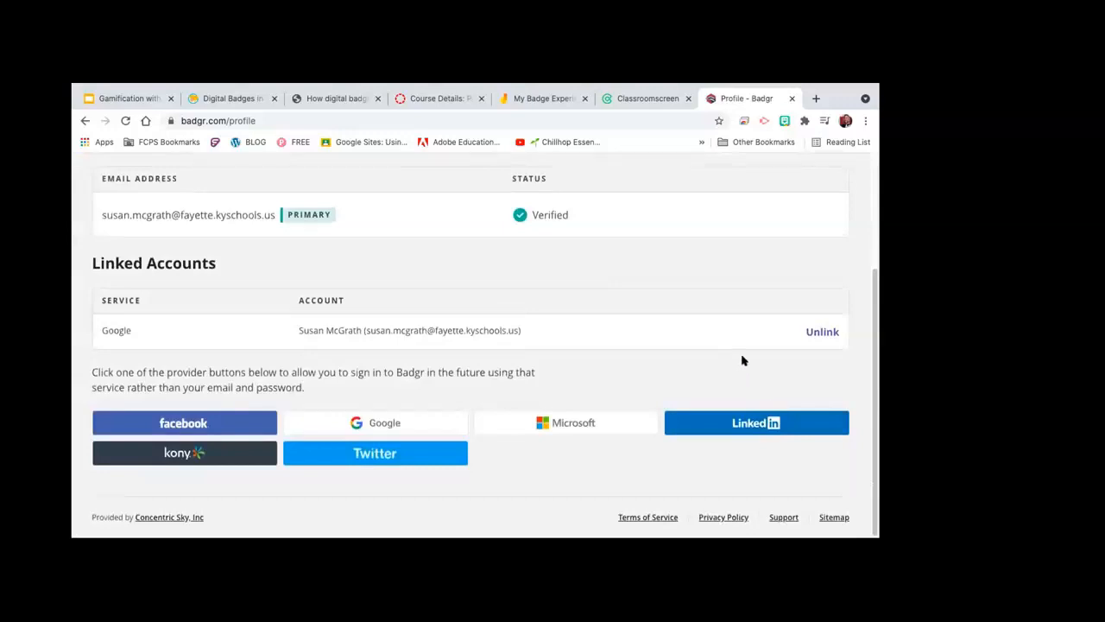
scroll(691, 236, "up", 3)
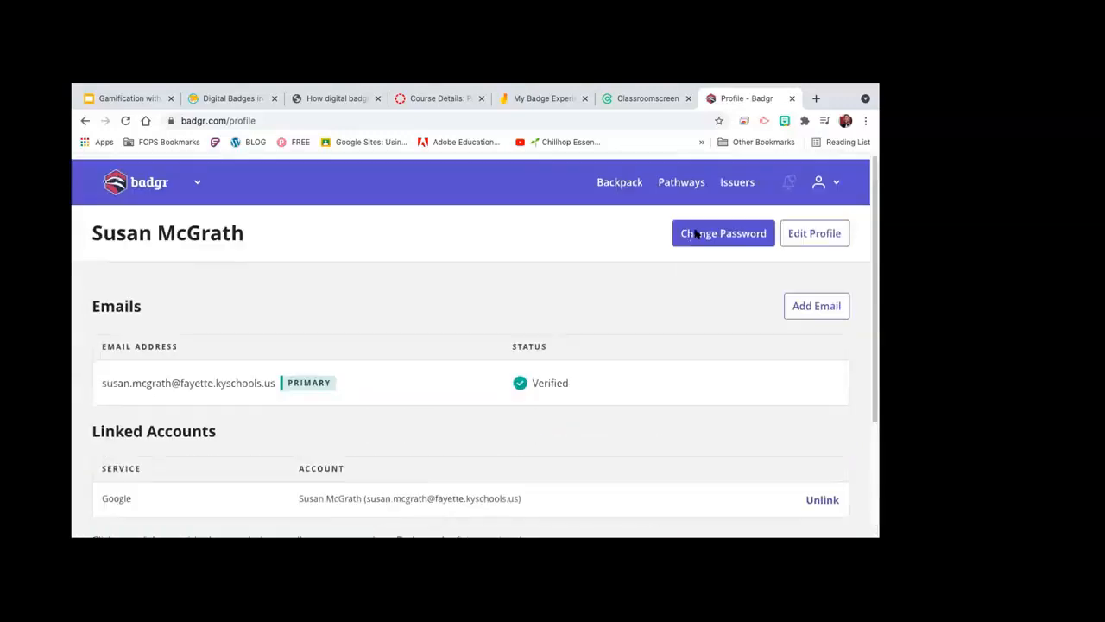
left_click(829, 183)
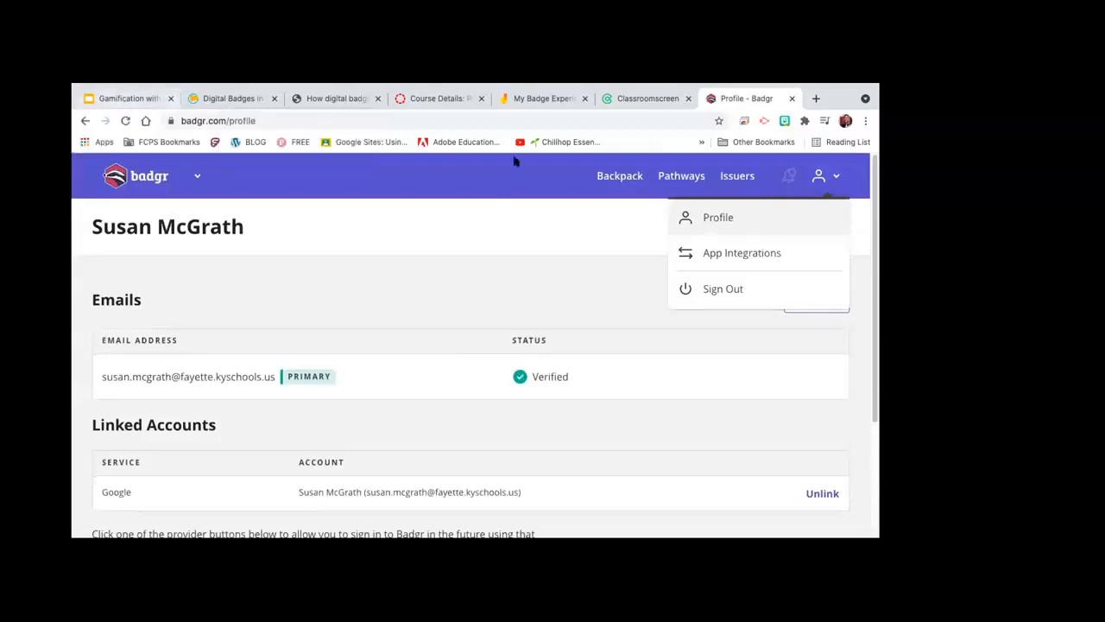
left_click(143, 100)
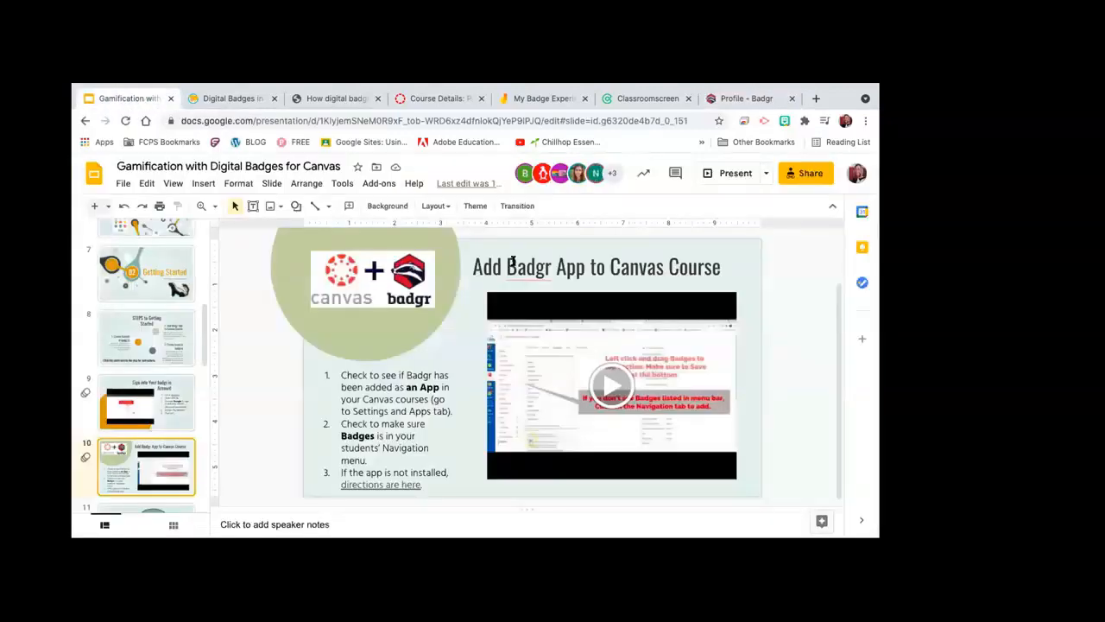
left_click(601, 382)
left_click(600, 383)
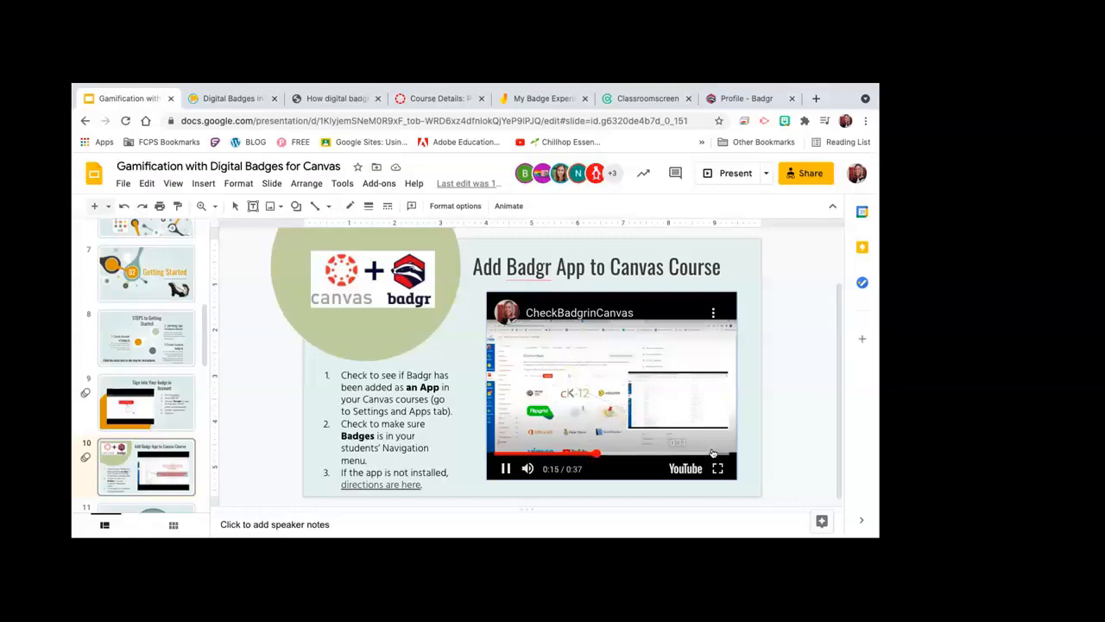
left_click(160, 449)
scroll(129, 371, "down", 5)
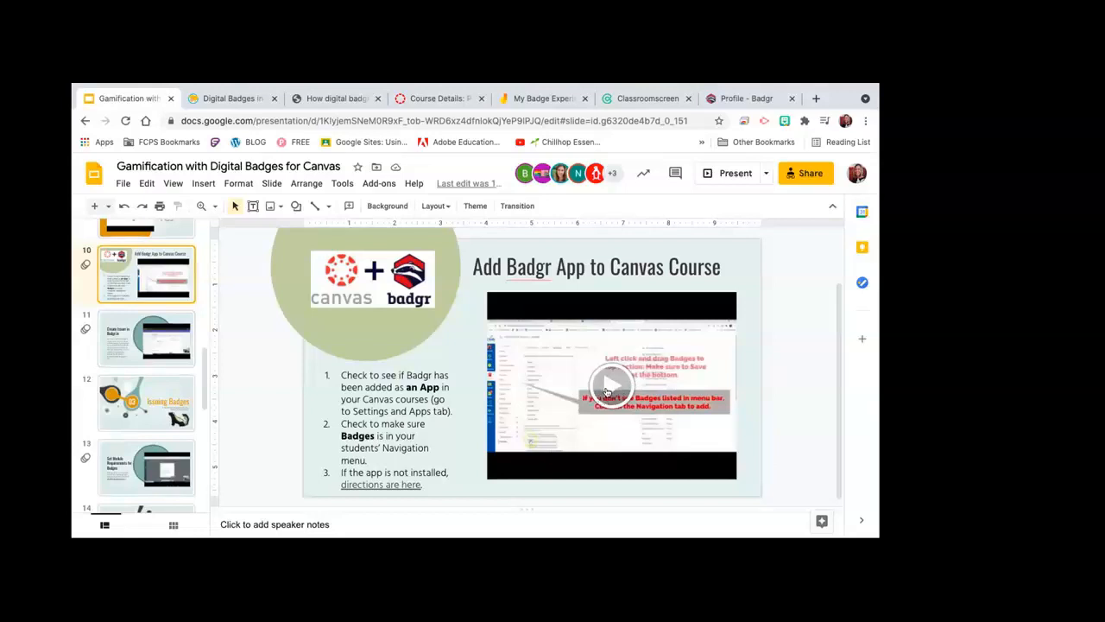
left_click(722, 101)
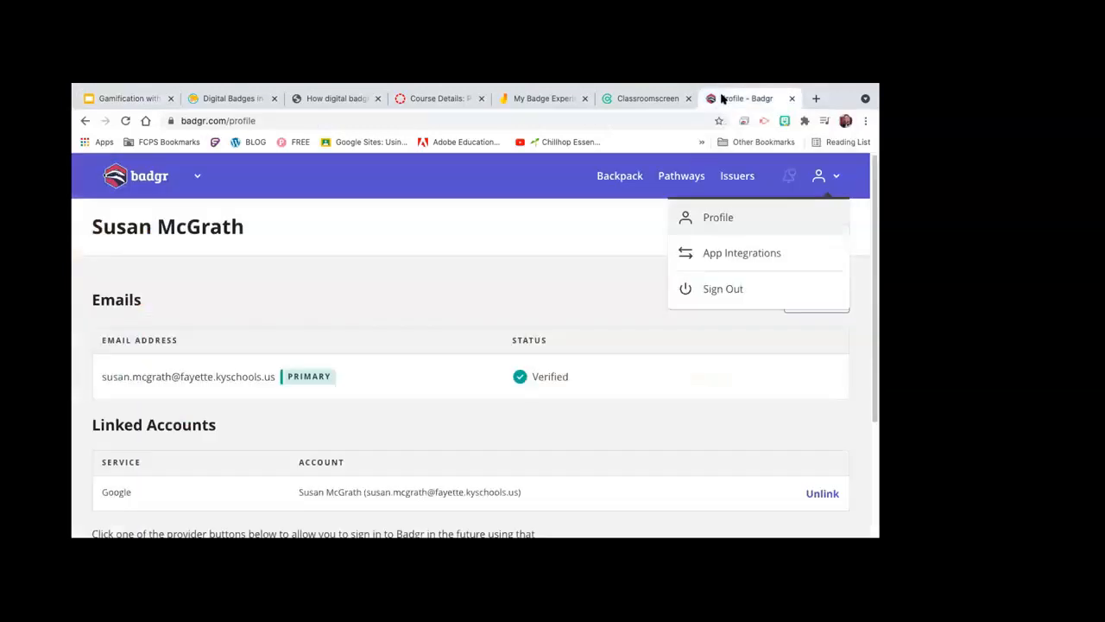
Step: Bring up the Canvas LTI integration's consumer key, shared secret and config URL in Badgr
left_click(710, 254)
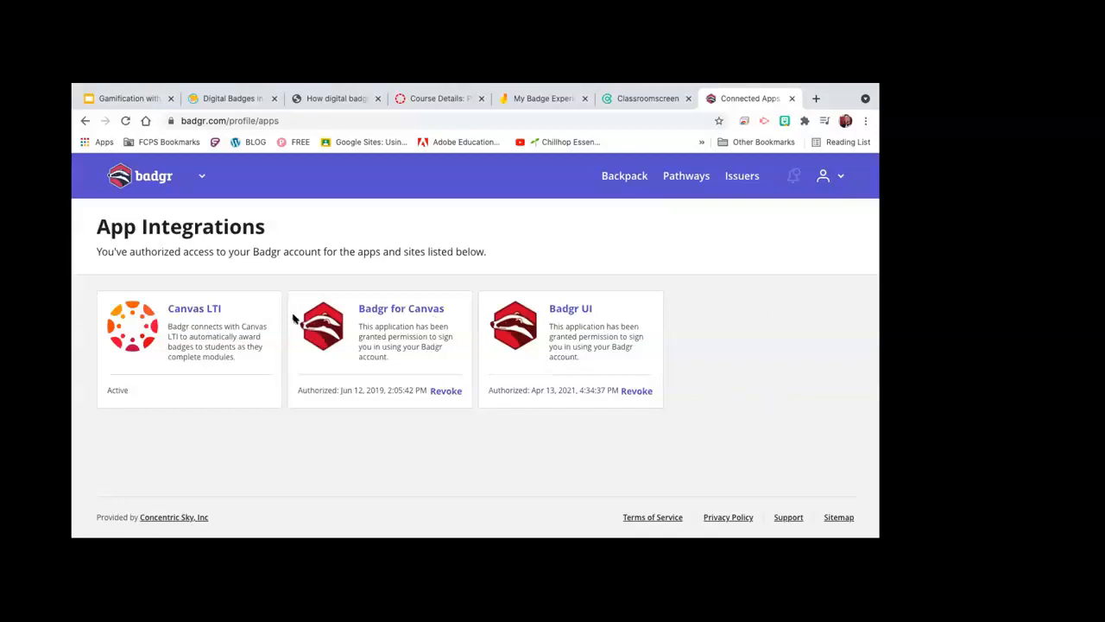
left_click(190, 309)
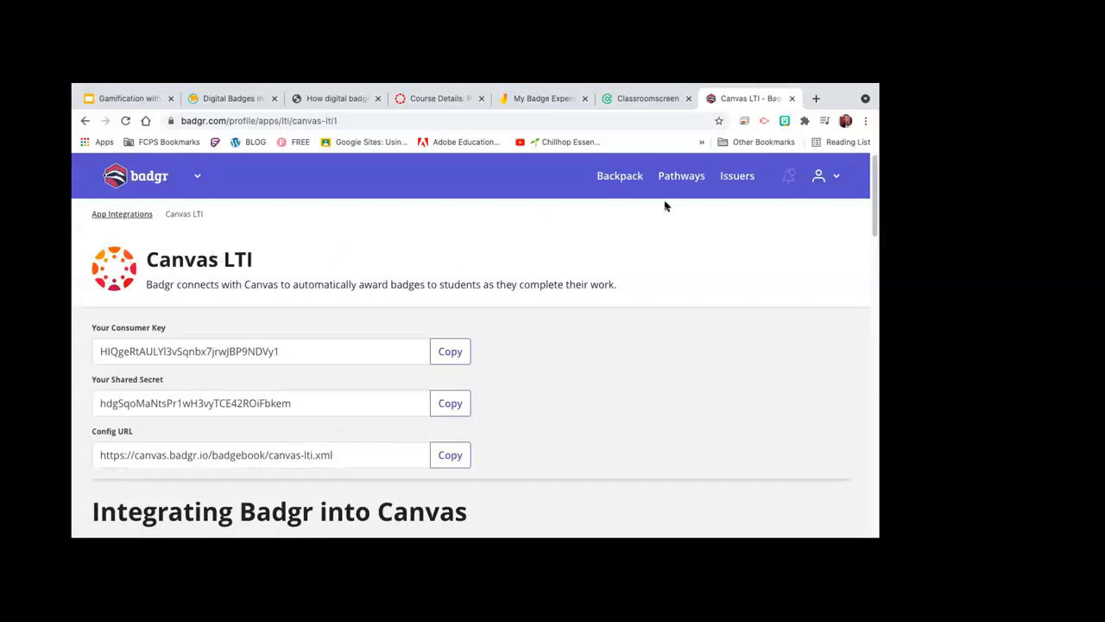
left_click(833, 176)
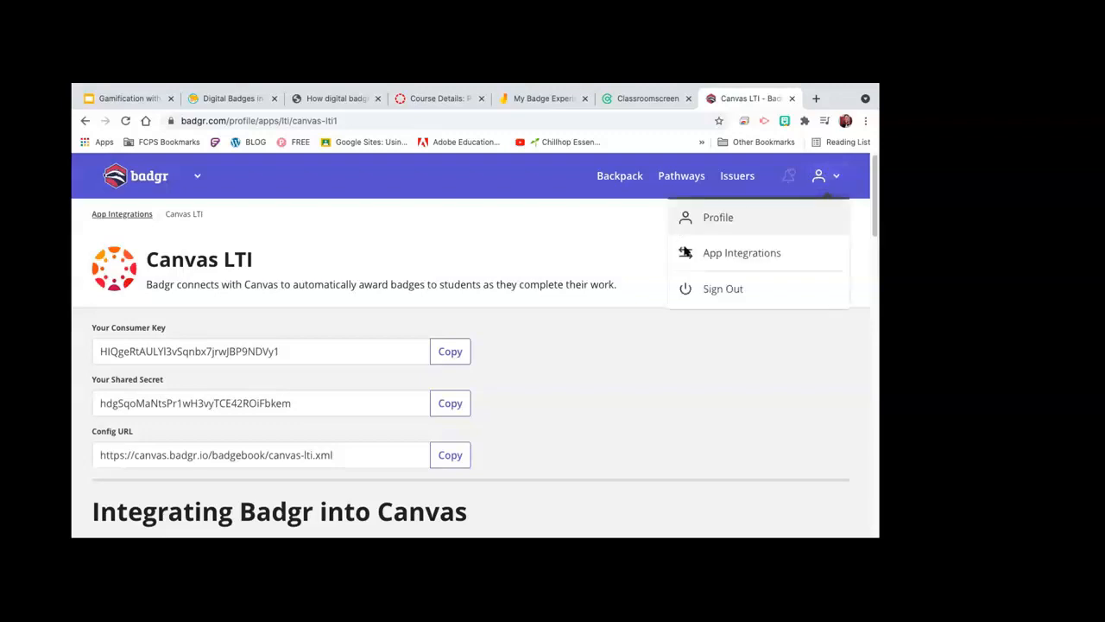
left_click(727, 256)
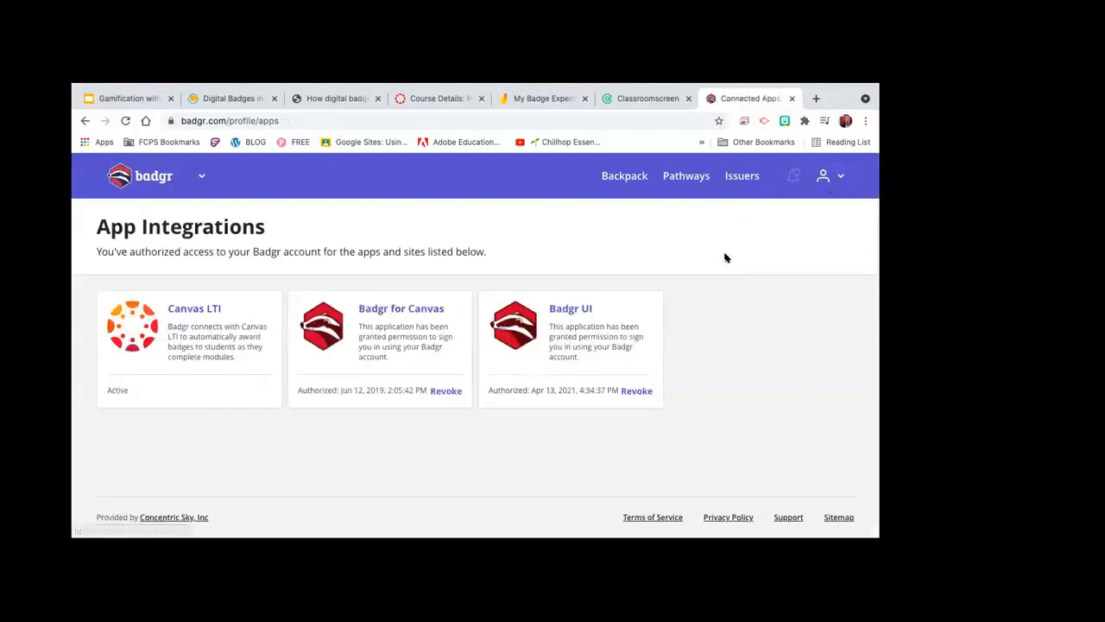
left_click(182, 309)
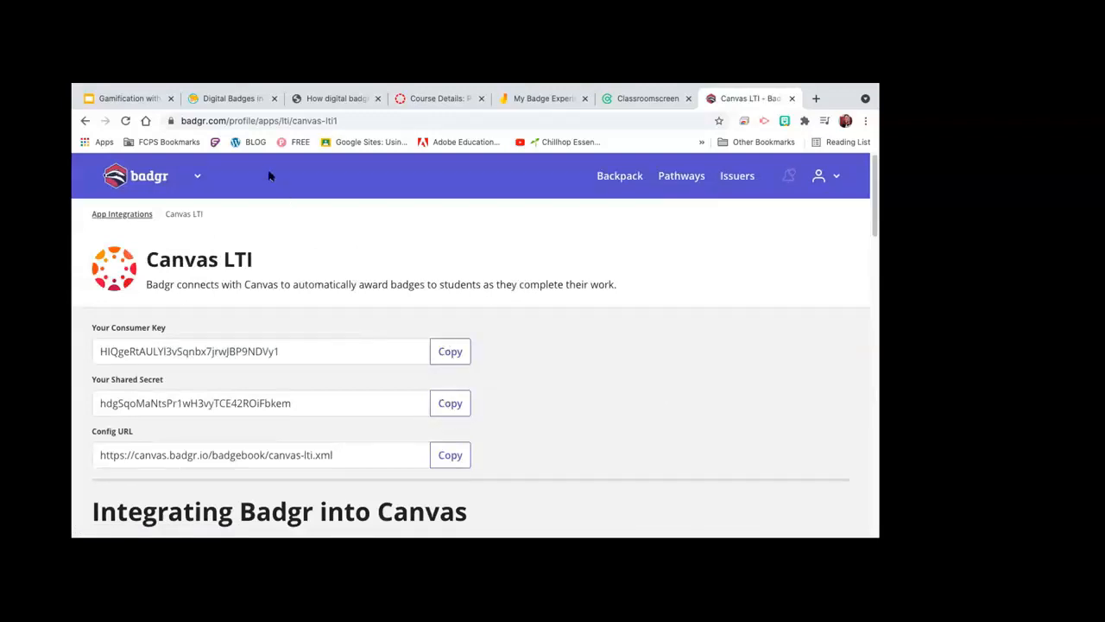
left_click(405, 102)
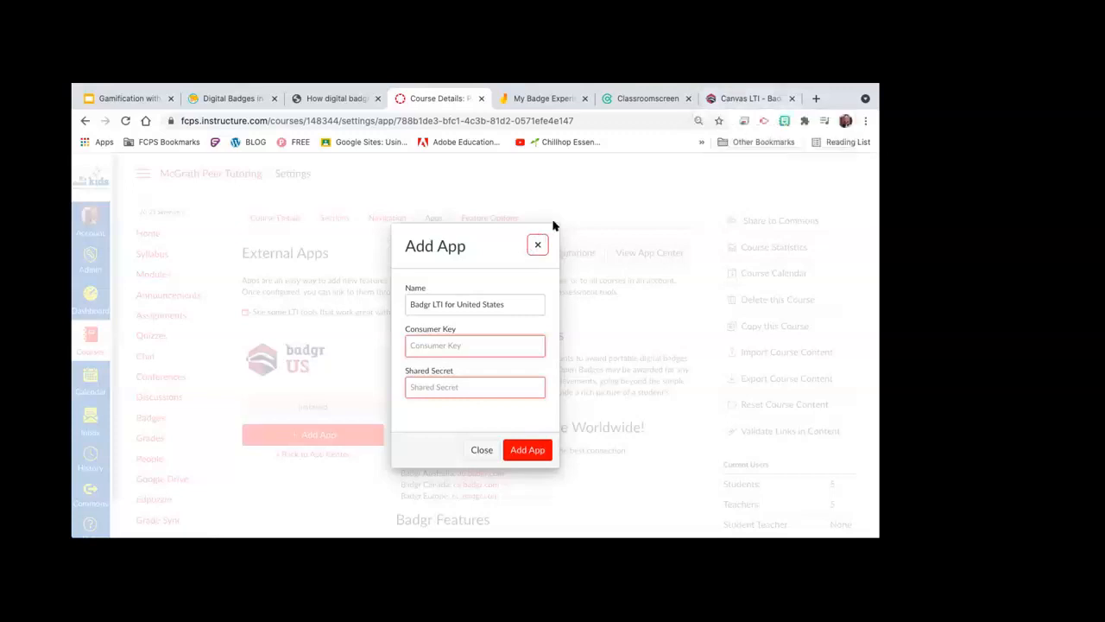
Step: Dismiss the Add App dialog so Badgr LTI for United States shows as Installed
left_click(537, 244)
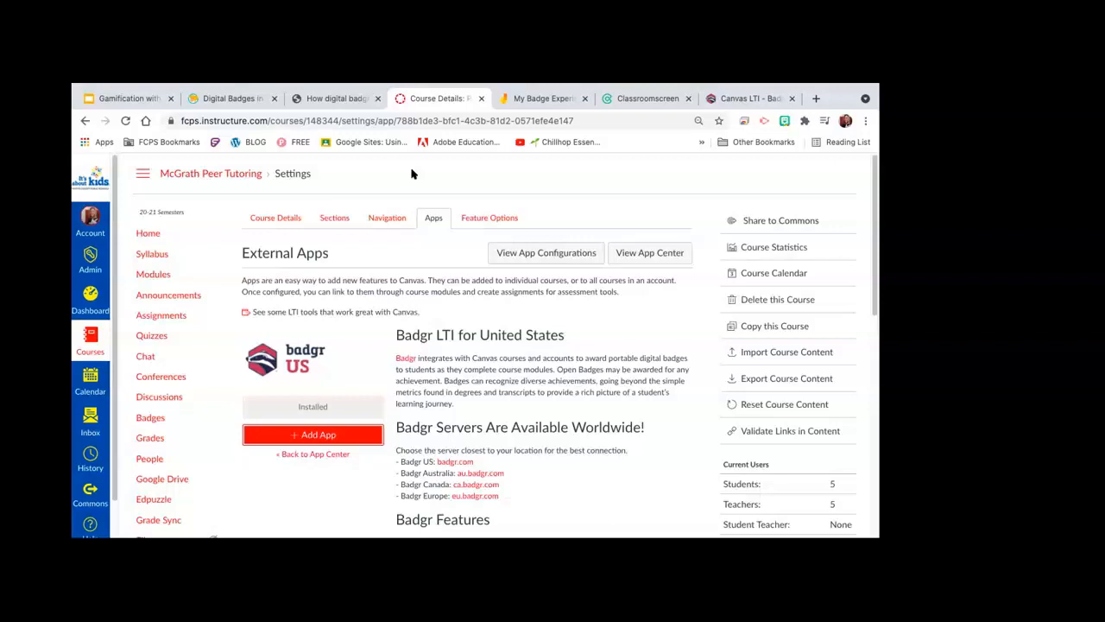
Step: In course Navigation settings, drag Badges back into the visible course menu items
left_click(383, 218)
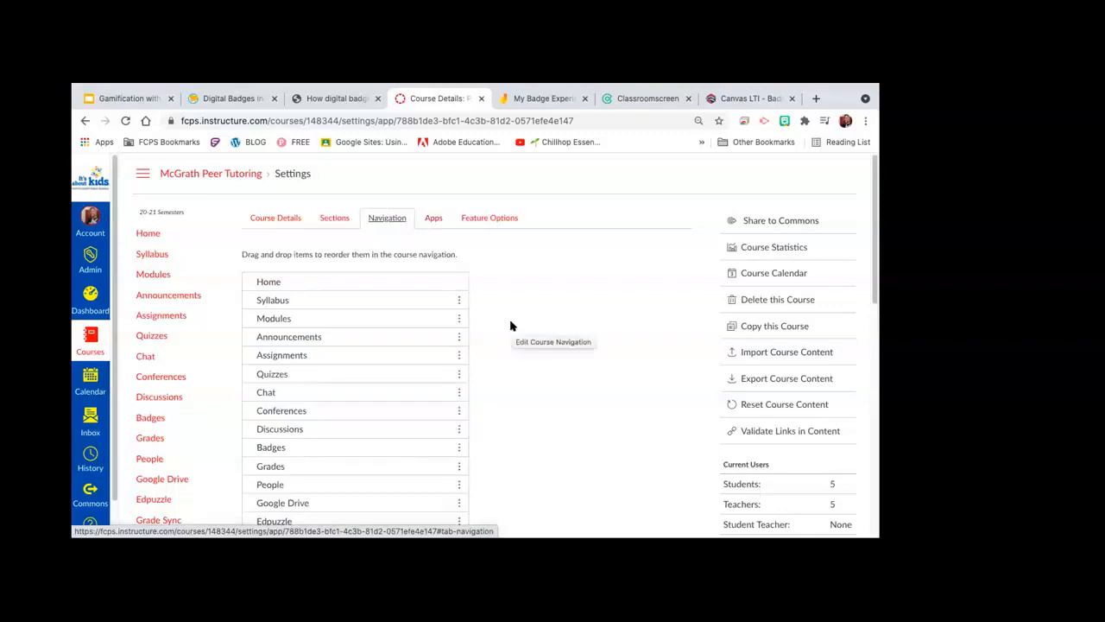
scroll(510, 326, "down", 7)
scroll(510, 325, "down", 4)
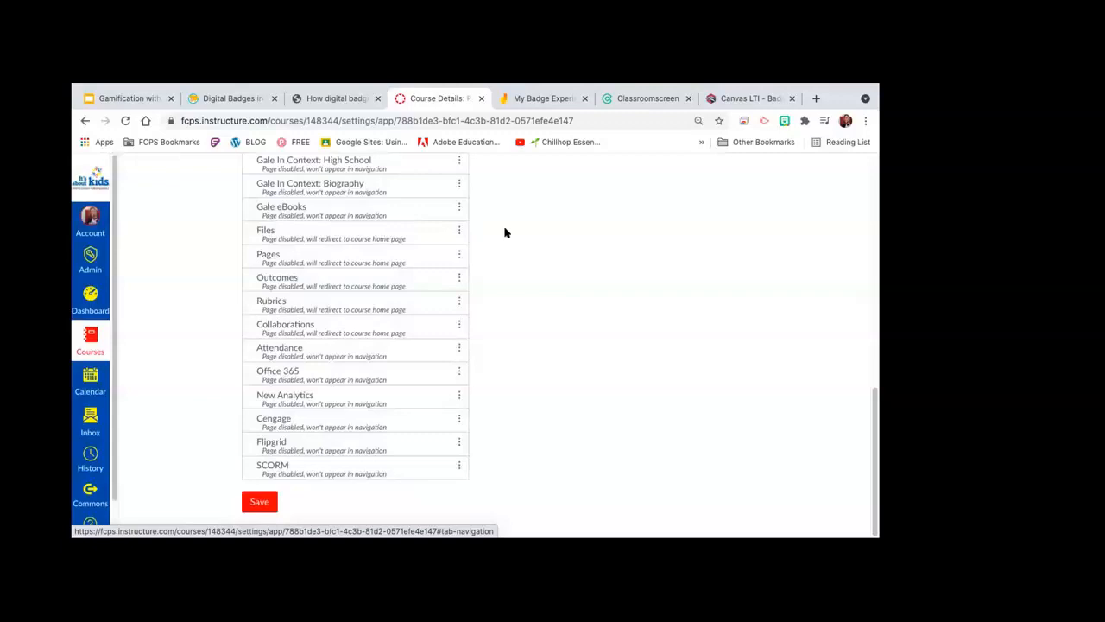
scroll(505, 233, "up", 2)
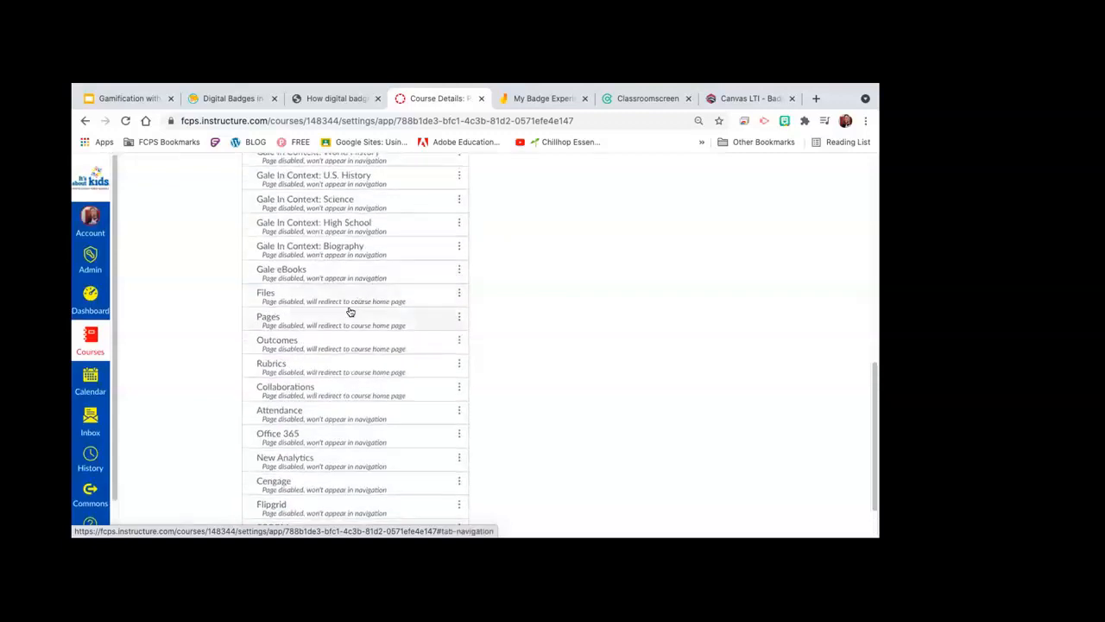
scroll(491, 279, "up", 5)
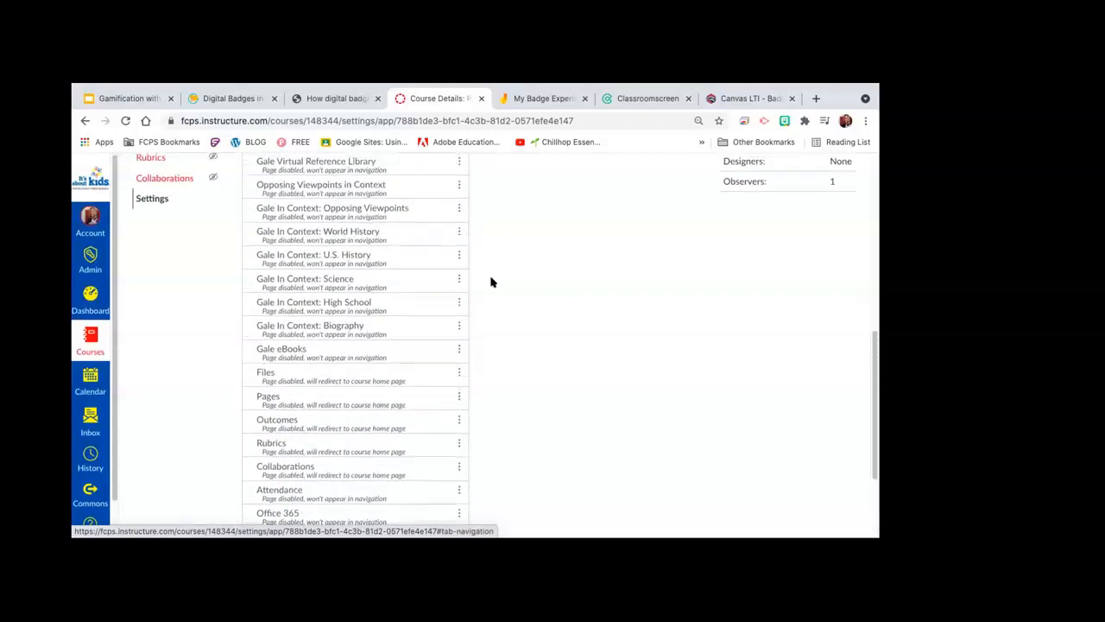
scroll(491, 279, "up", 6)
left_click_drag(343, 271, 316, 462)
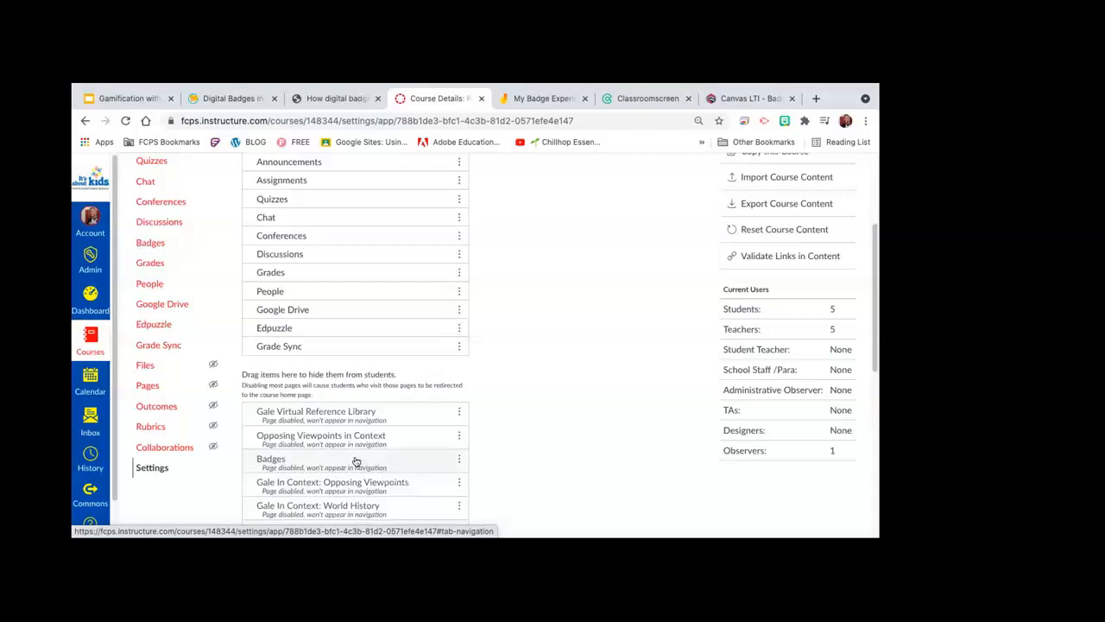
left_click_drag(354, 461, 348, 202)
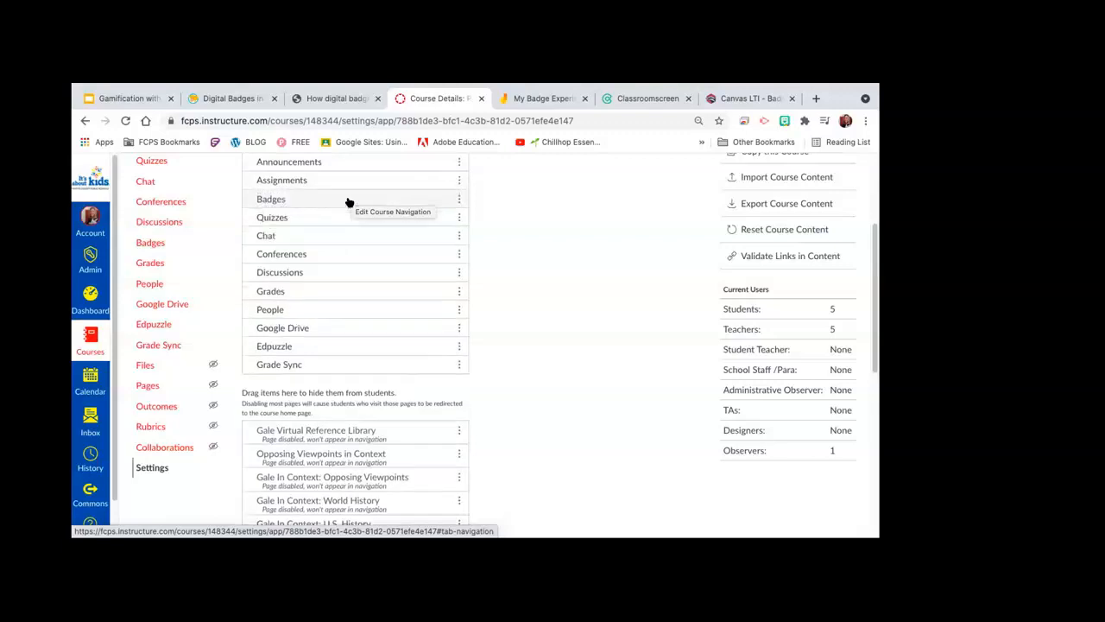
Step: Leave the Badges item options unchanged and save the course navigation
left_click(457, 200)
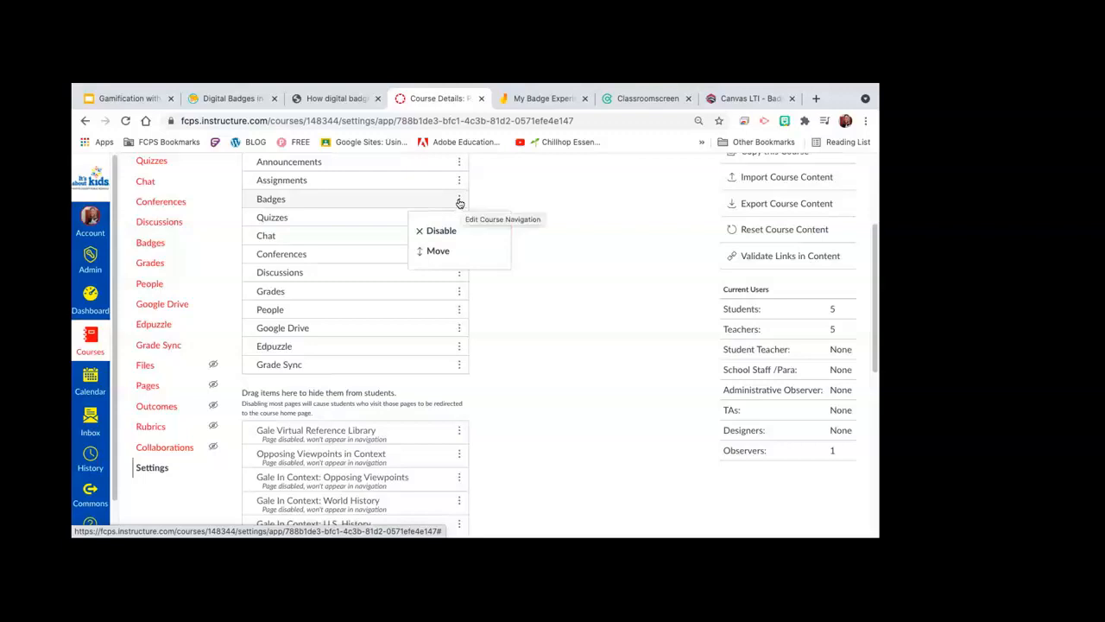
left_click(550, 180)
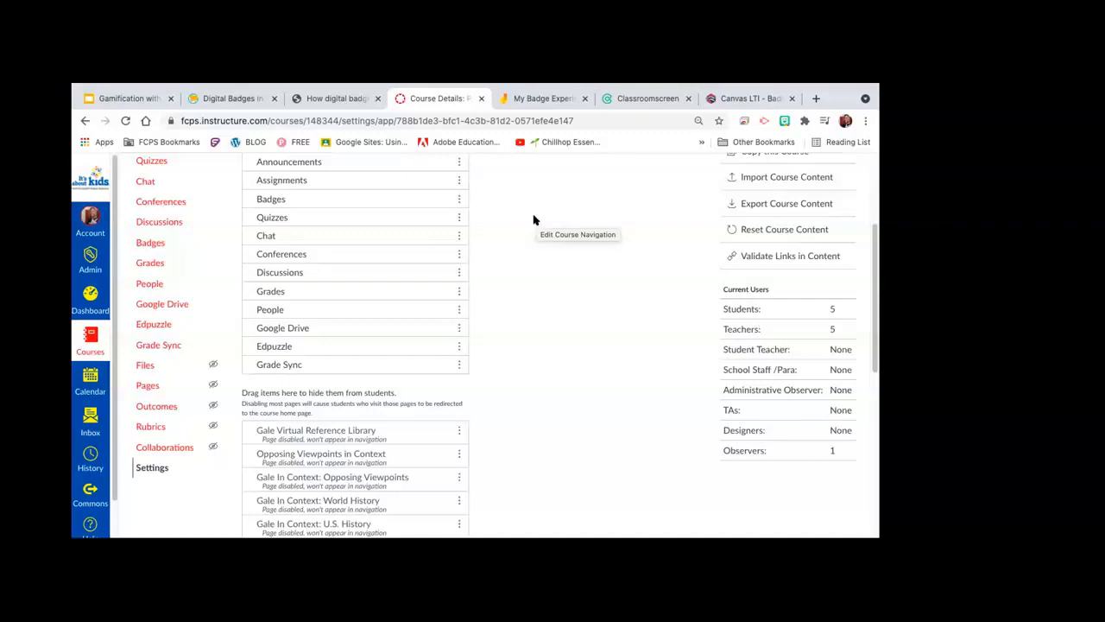
scroll(533, 221, "up", 3)
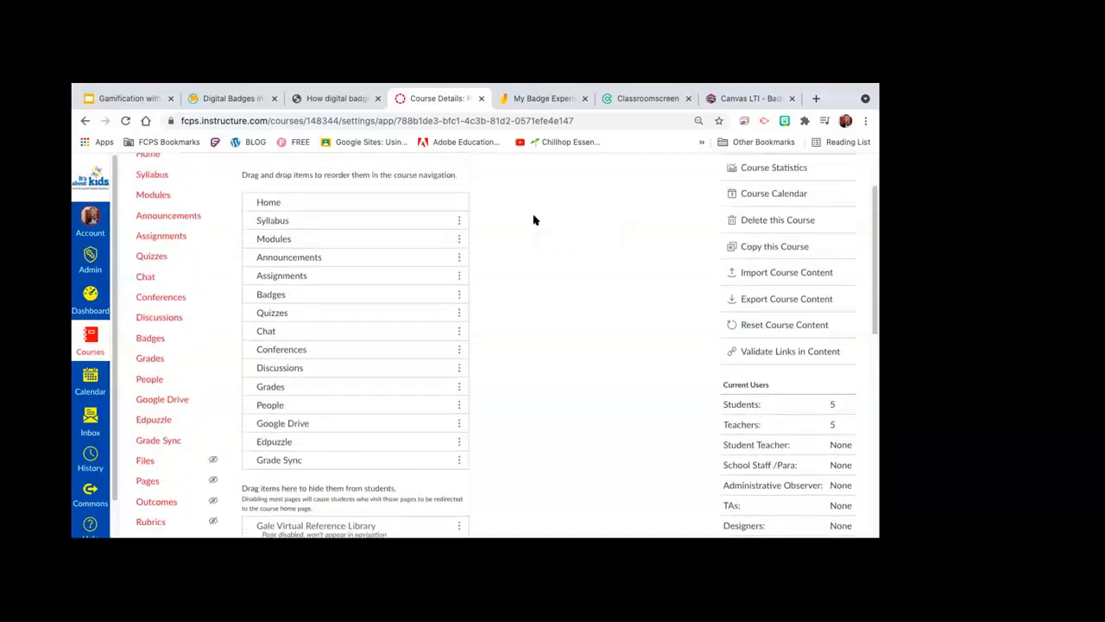
scroll(533, 220, "down", 2)
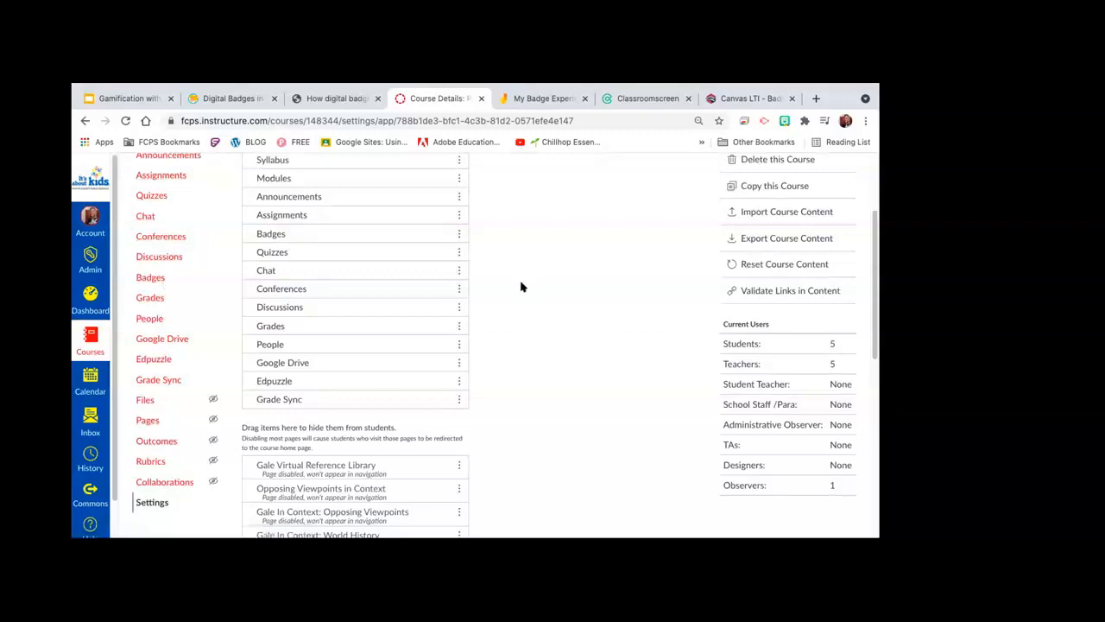
scroll(521, 286, "down", 4)
scroll(521, 287, "down", 2)
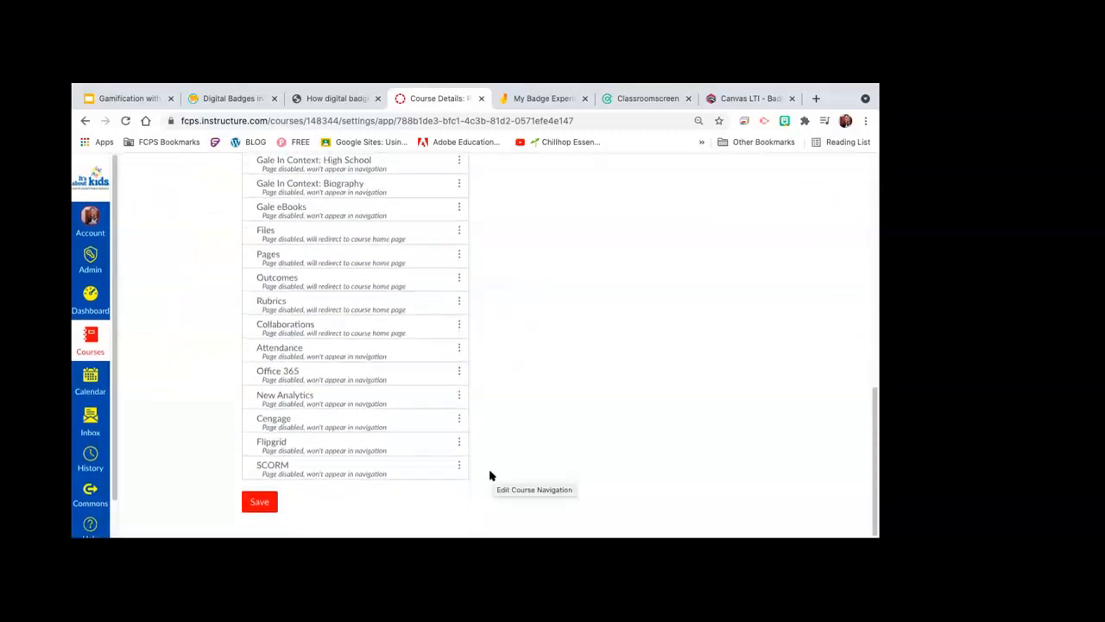
left_click(261, 501)
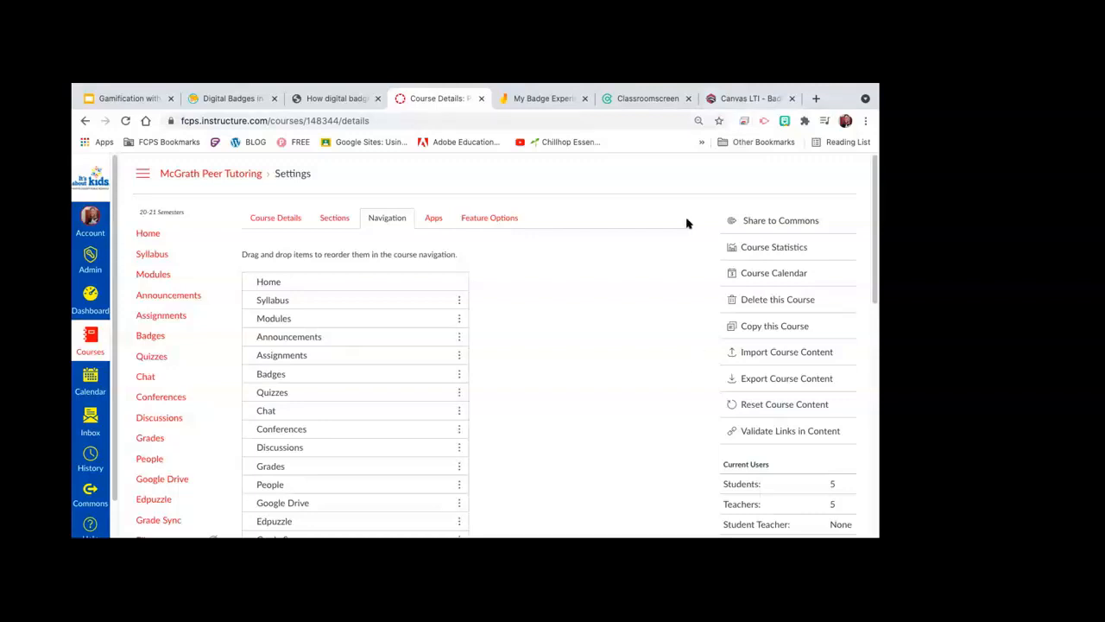
left_click(740, 100)
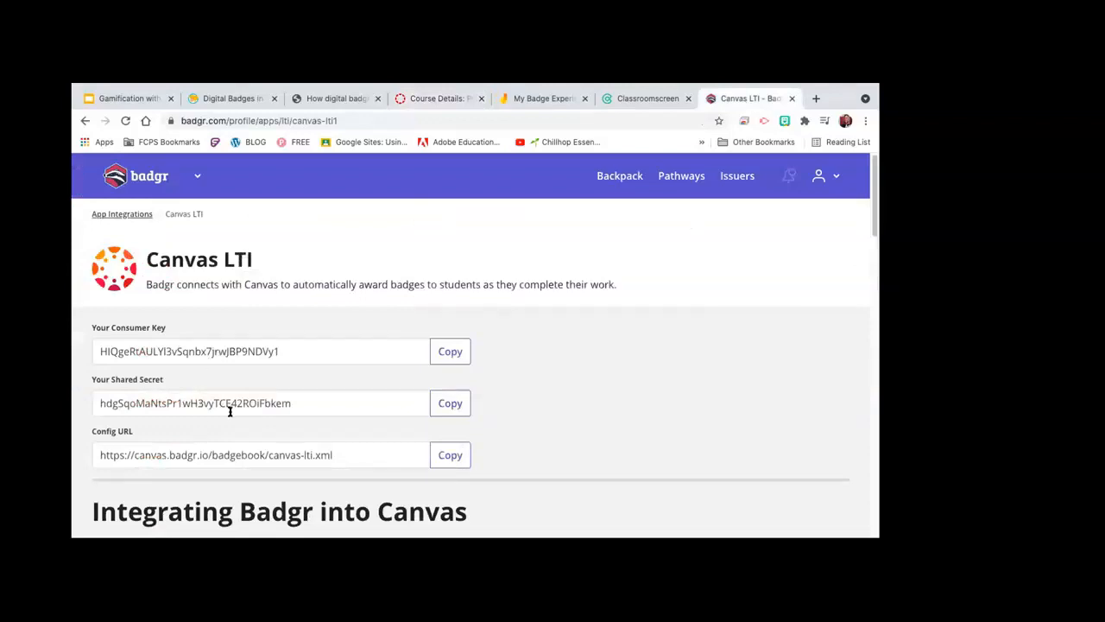
Step: Copy the Badgr consumer key and shared secret, then filter the Canvas course's External Apps
left_click(455, 355)
left_click(461, 402)
left_click(432, 102)
left_click(433, 216)
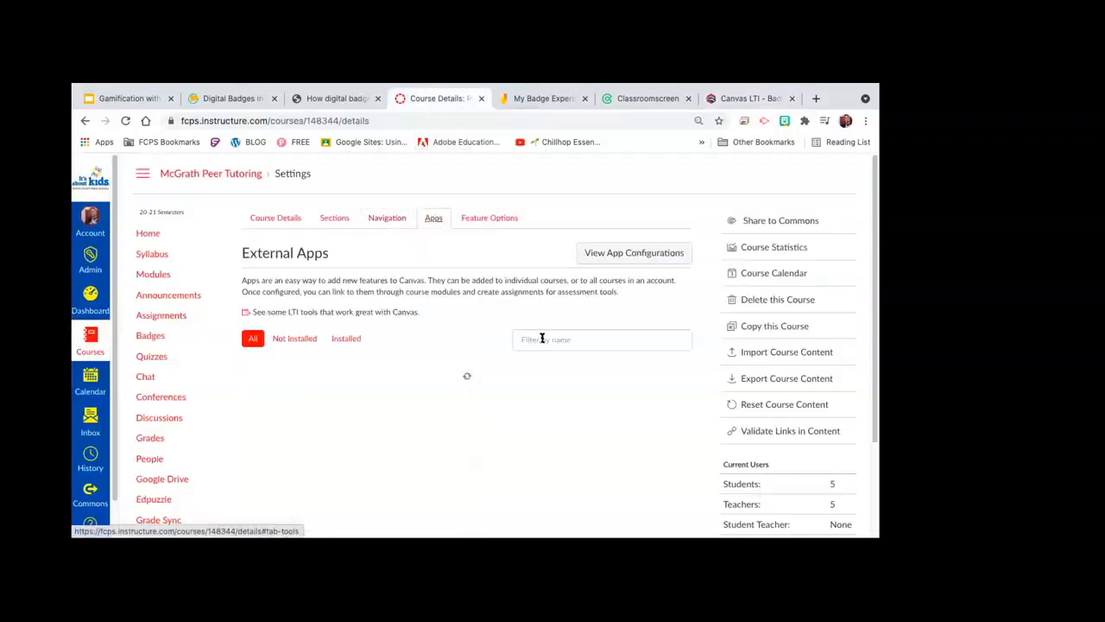
left_click(533, 335)
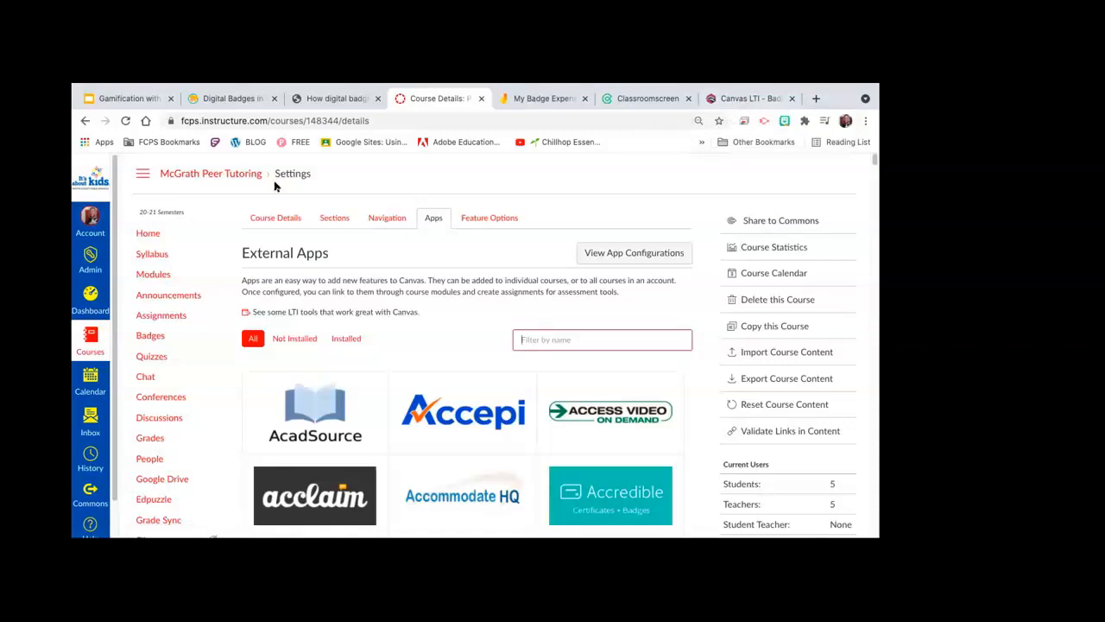
Step: Sign out of Badgr to reach its sign-in page, then return to Canvas apps settings
mouse_move(717, 87)
left_click(728, 128)
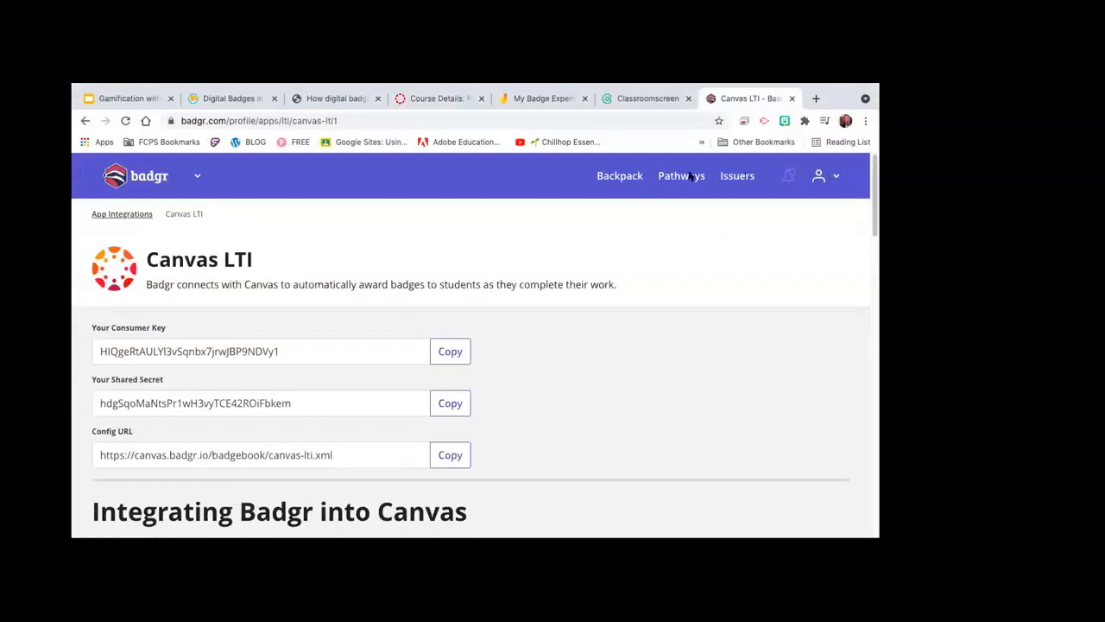
left_click(837, 177)
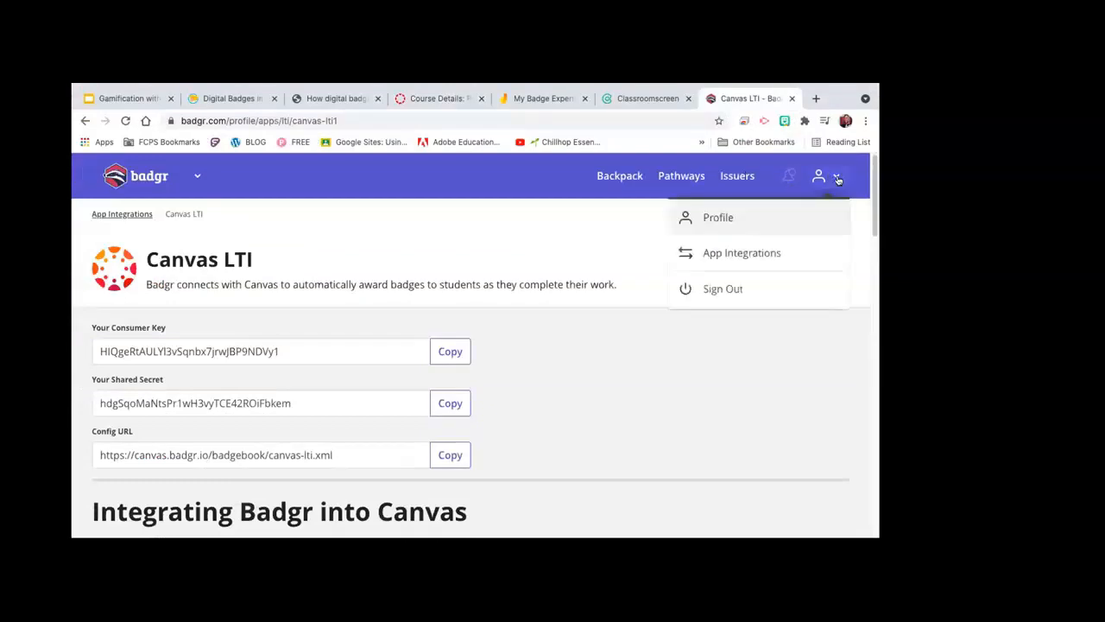
left_click(713, 291)
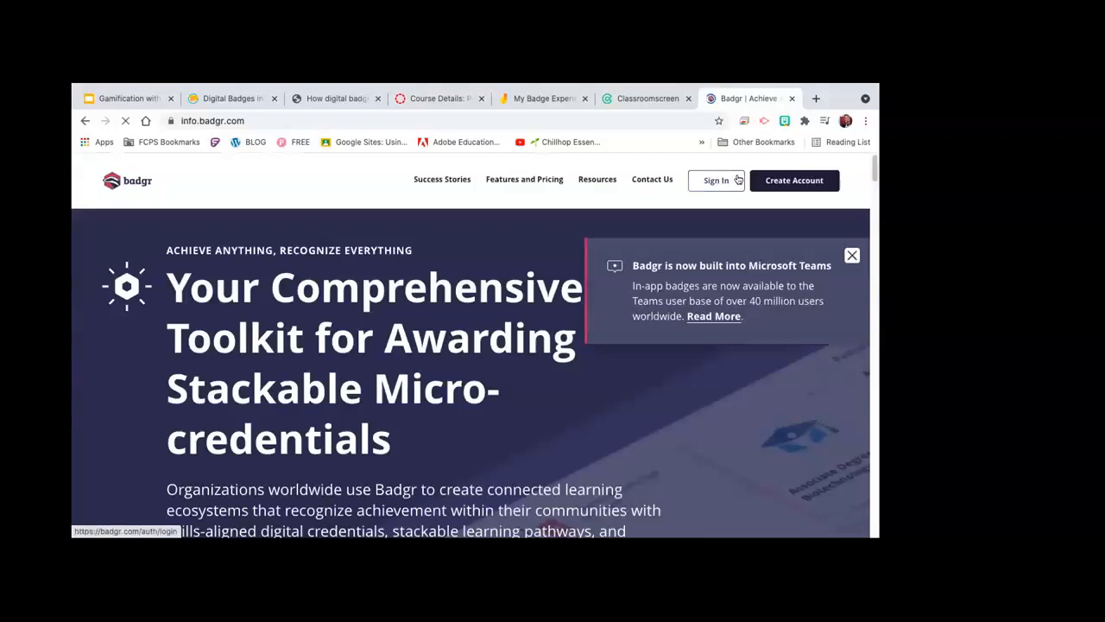
left_click(738, 180)
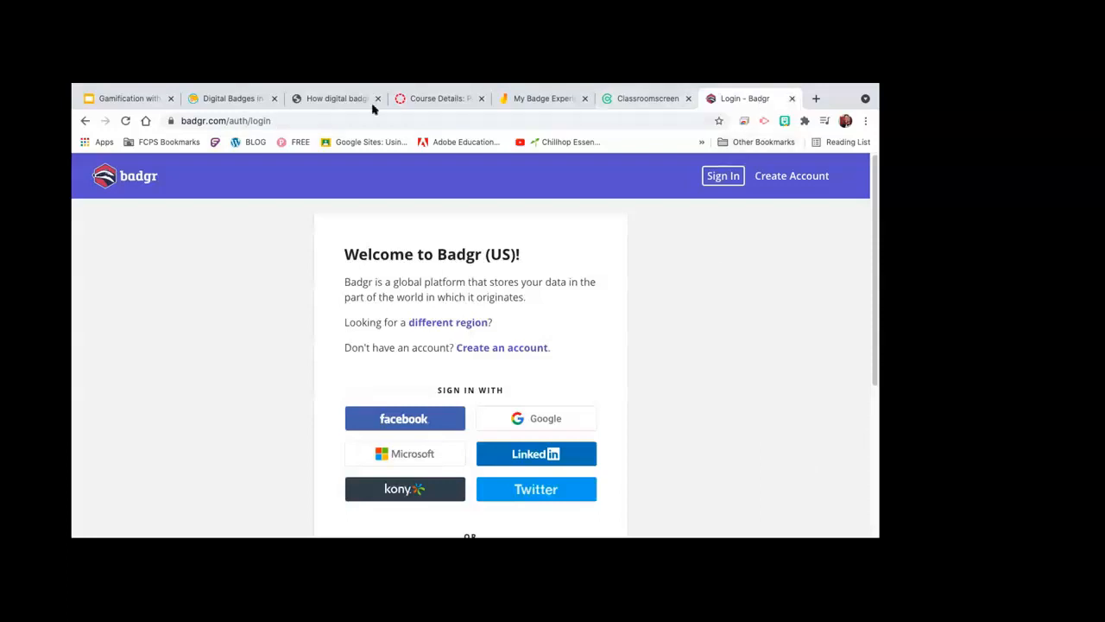
left_click(422, 100)
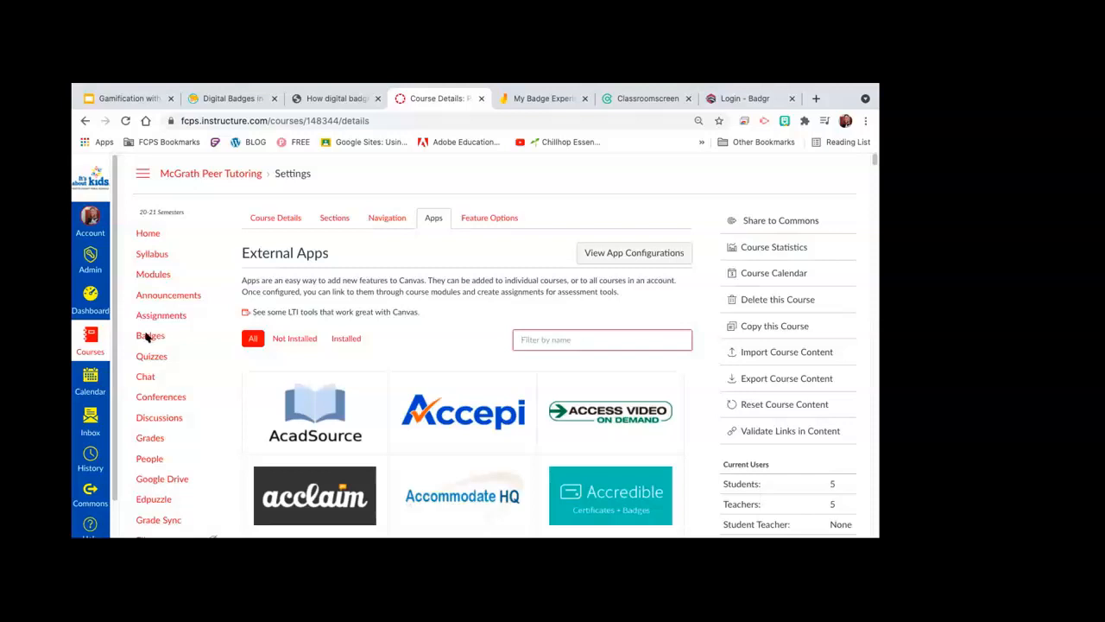
Step: Open the course's Badges page and view the Progress table of five students across four badges
left_click(147, 337)
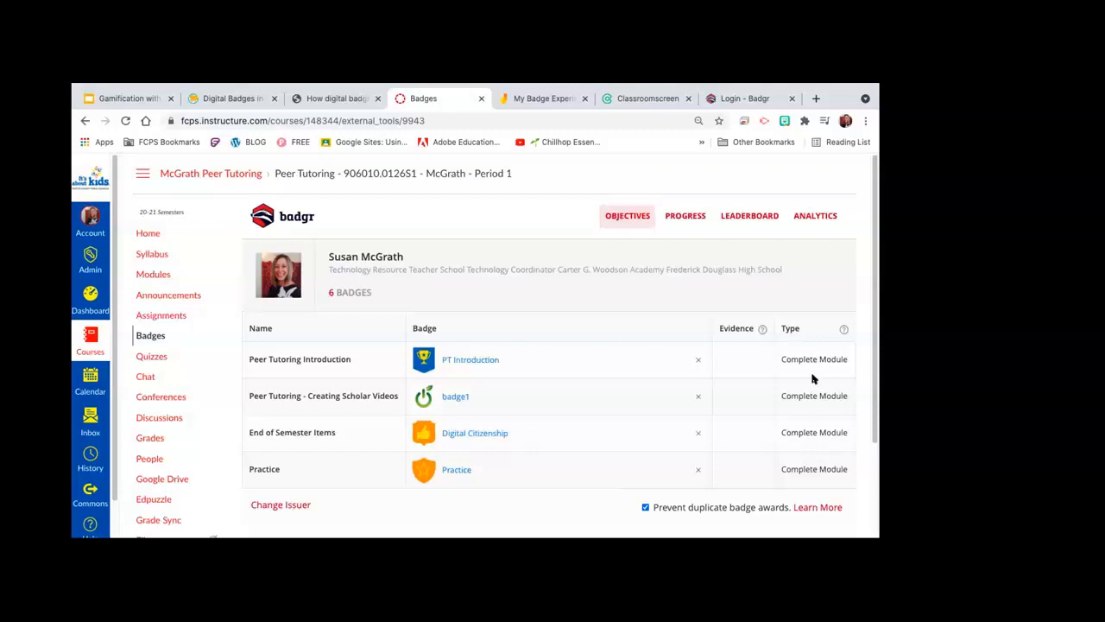
left_click(682, 218)
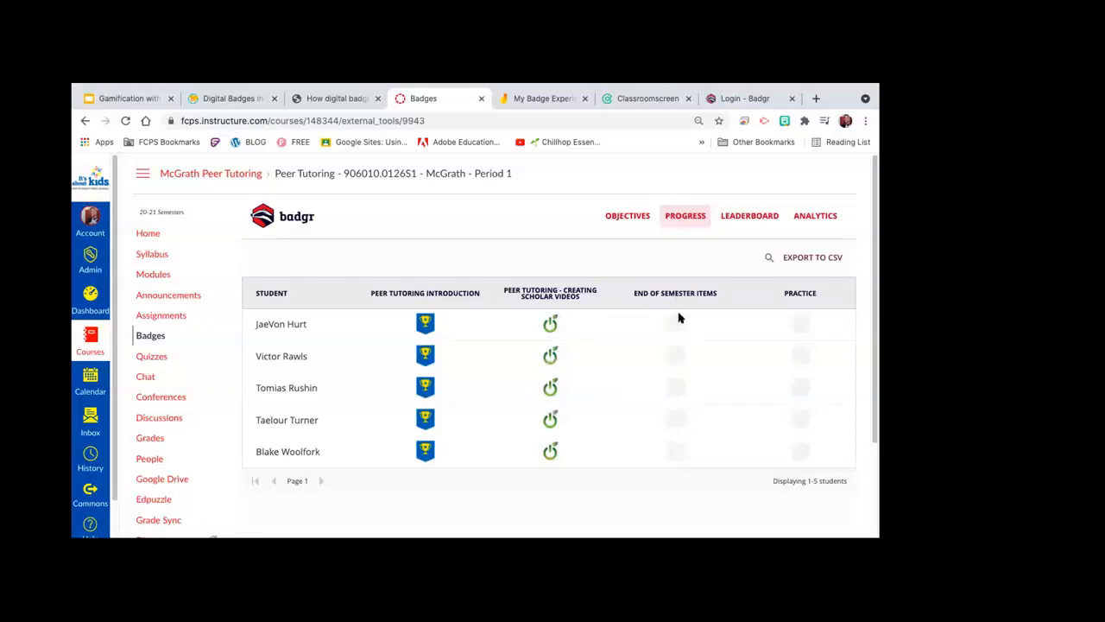
Step: Uncheck Enable Name Sharing on the Leaderboard, then review a student's PT Introduction badge in Progress
left_click(749, 216)
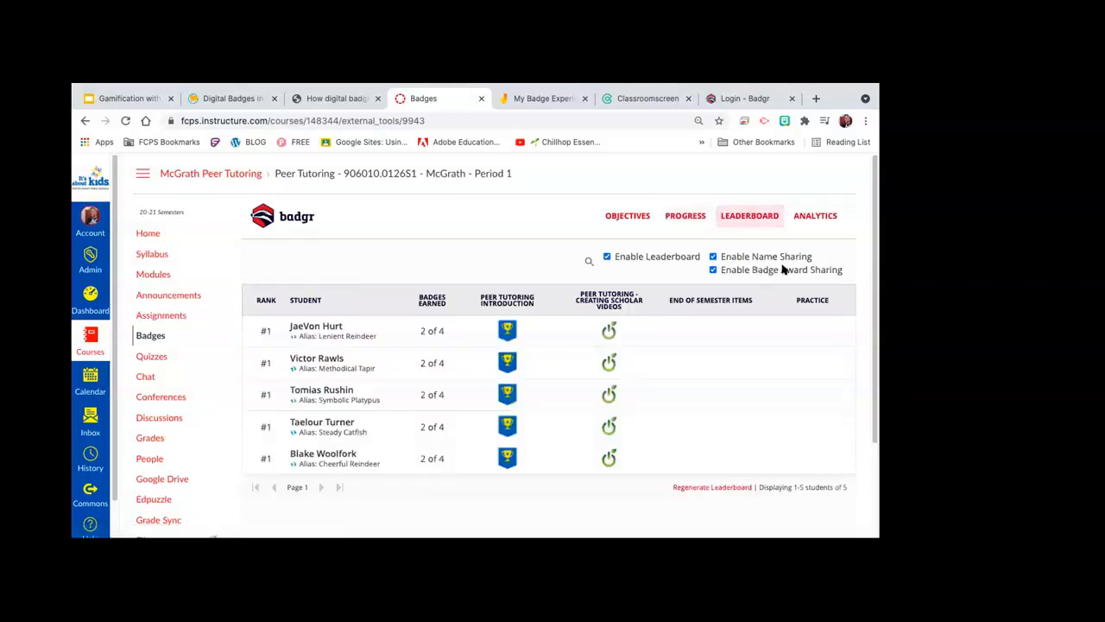
left_click(711, 254)
left_click(682, 217)
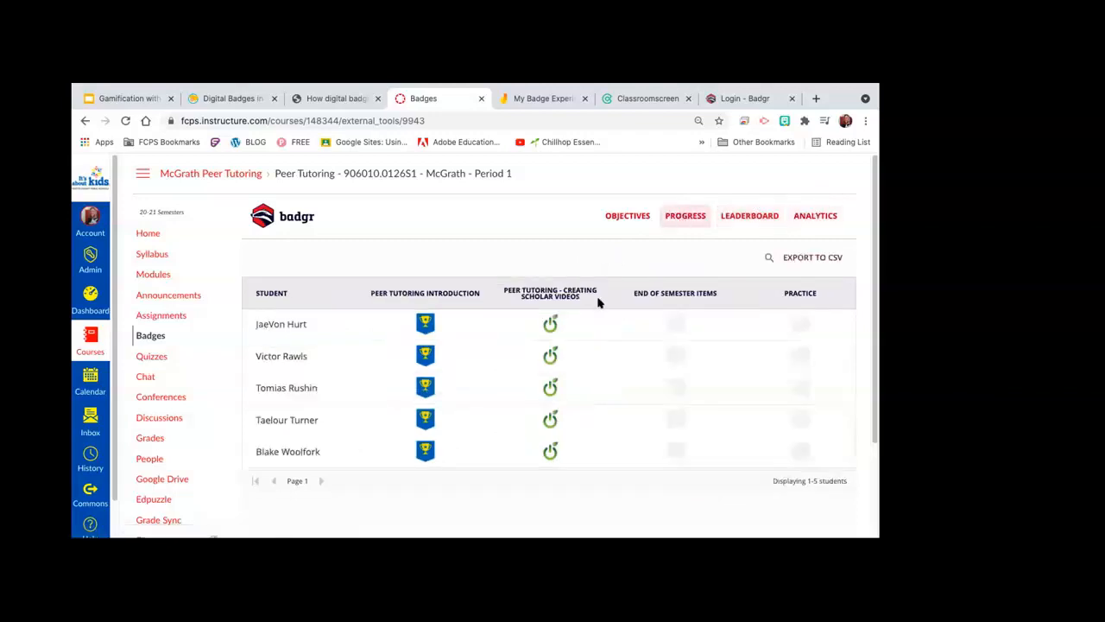
left_click(423, 323)
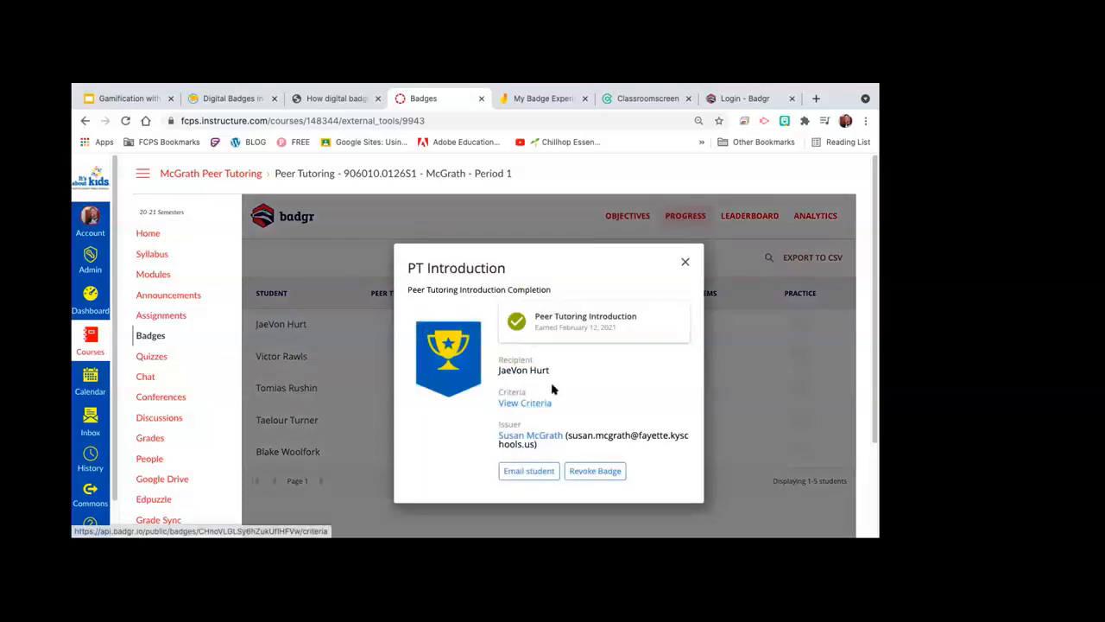
left_click(686, 263)
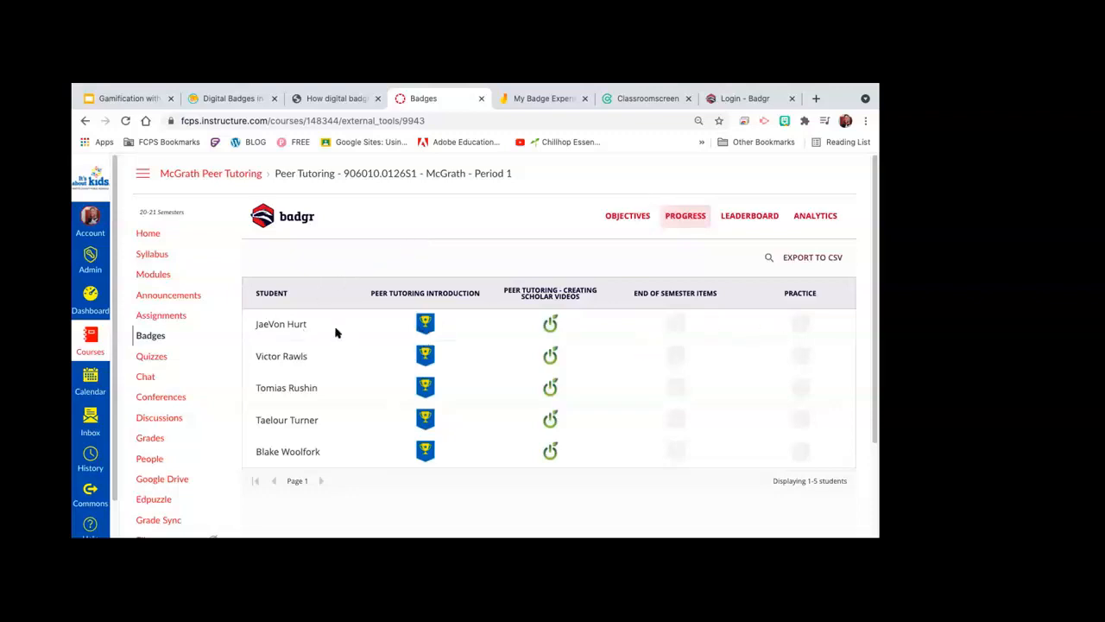
Step: Switch to the Gamification with Digital Badges deck and show slide 12, 'Issuing Badges'
left_click(136, 97)
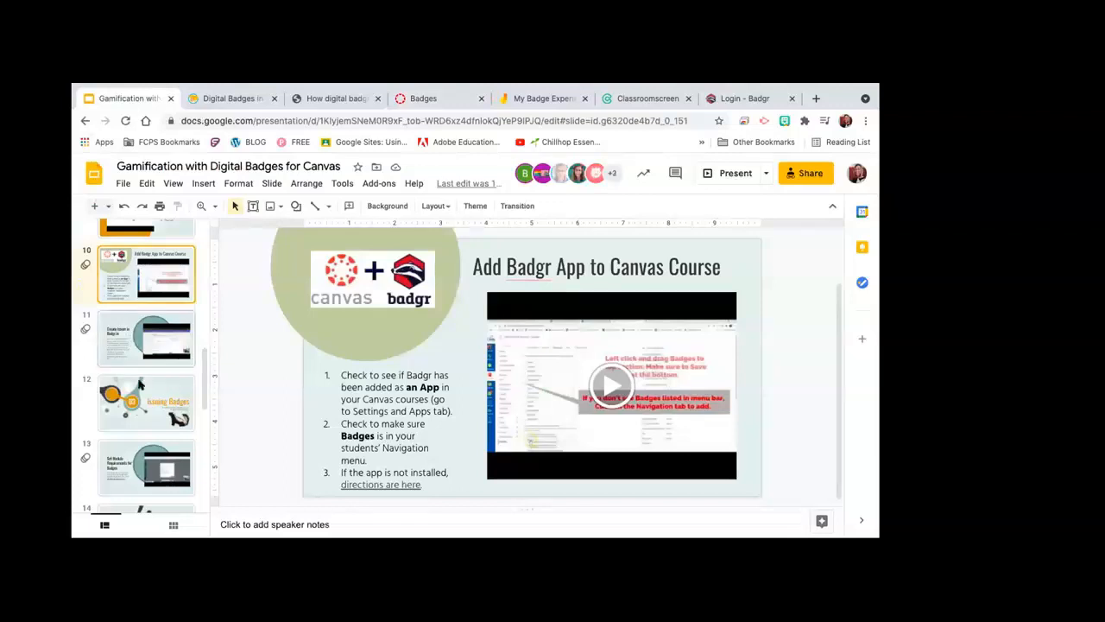
left_click(156, 421)
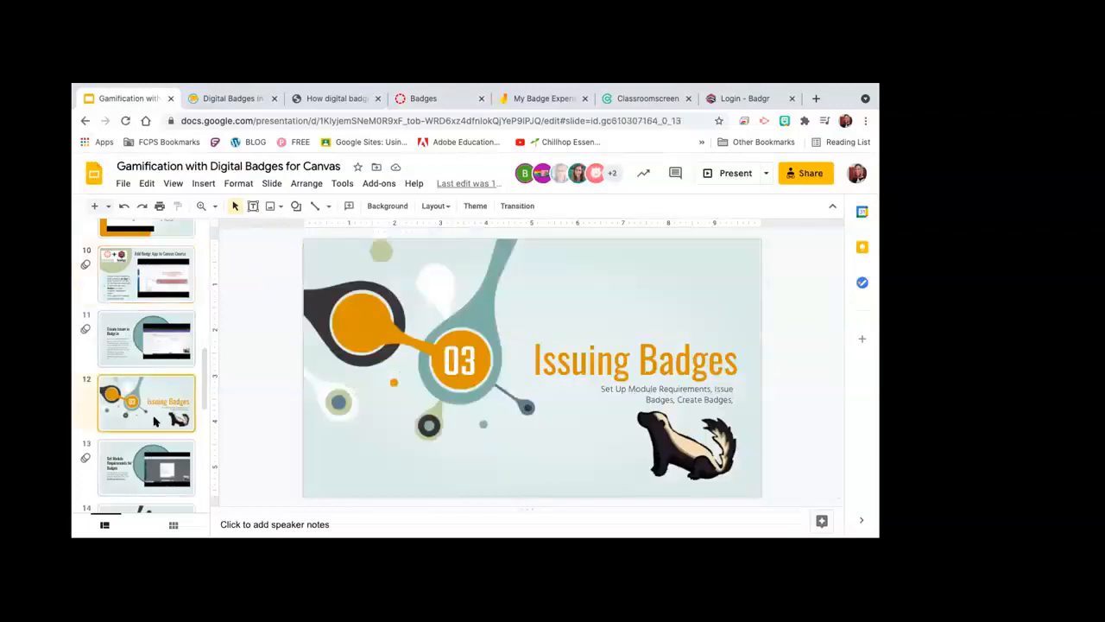
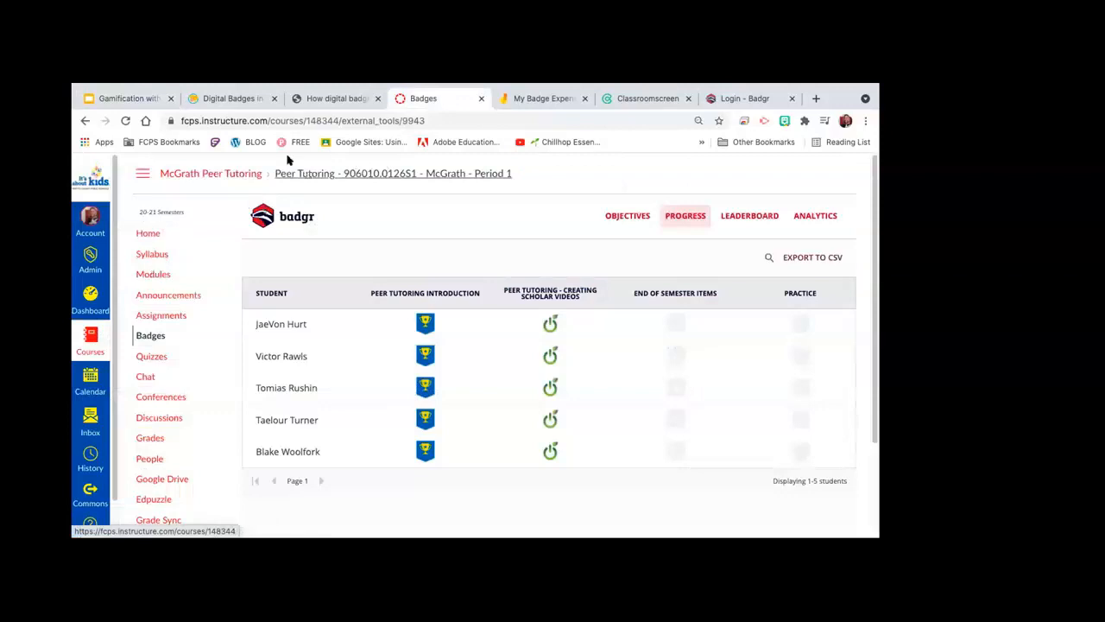
Step: Glance at the Gamification slides, then return to the Canvas Badges page showing each student's Badgr progress
left_click(130, 99)
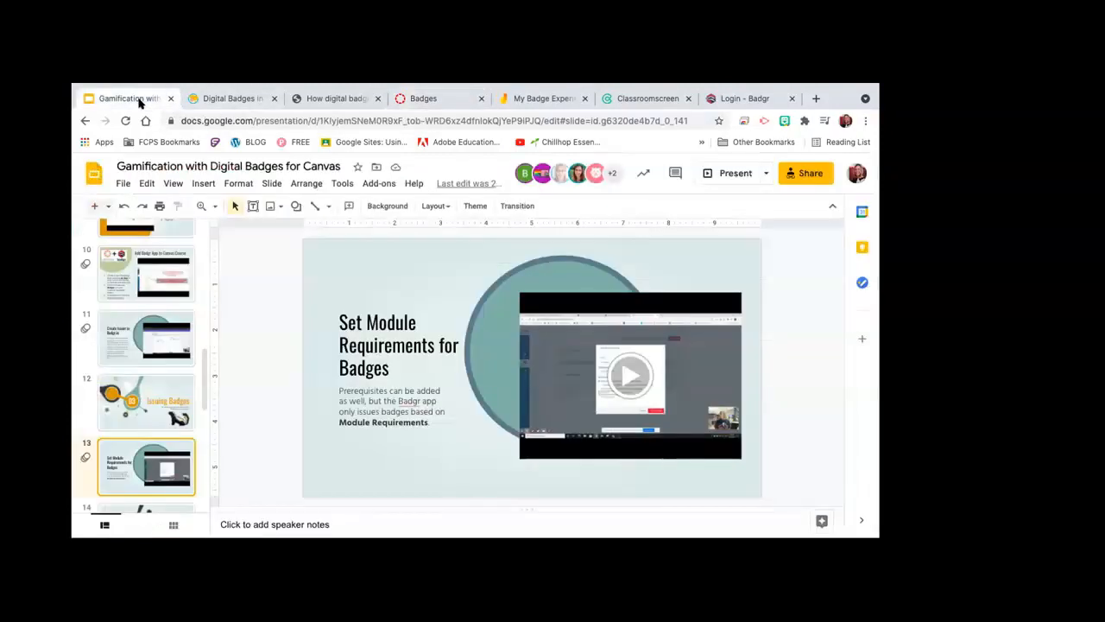
left_click(420, 100)
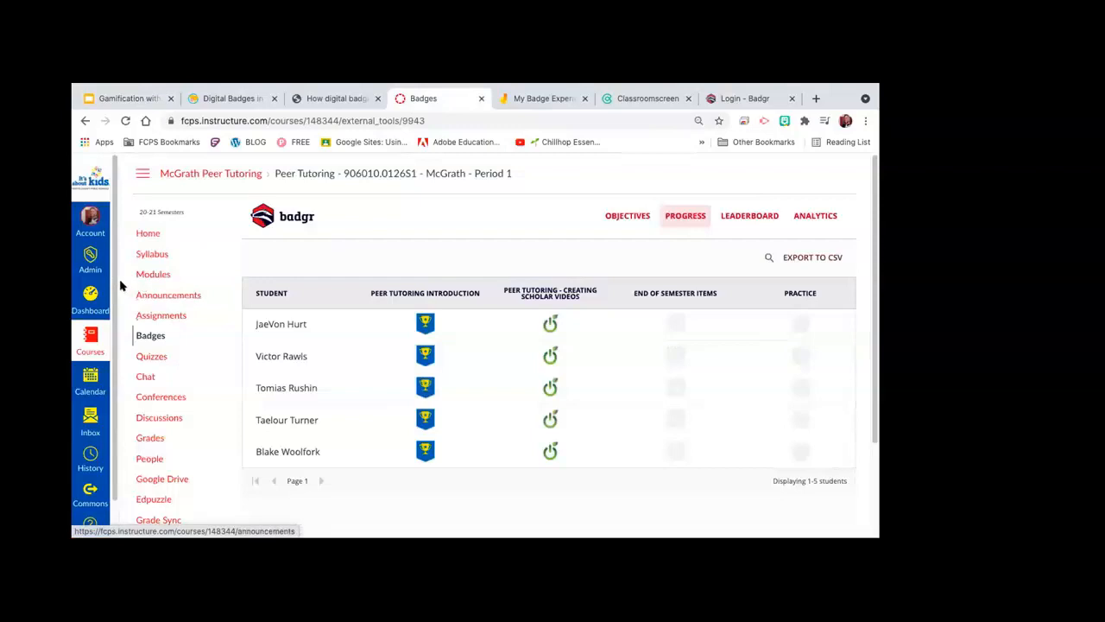
Step: Open the course Modules page, look over the four modules, and start a new module
left_click(152, 276)
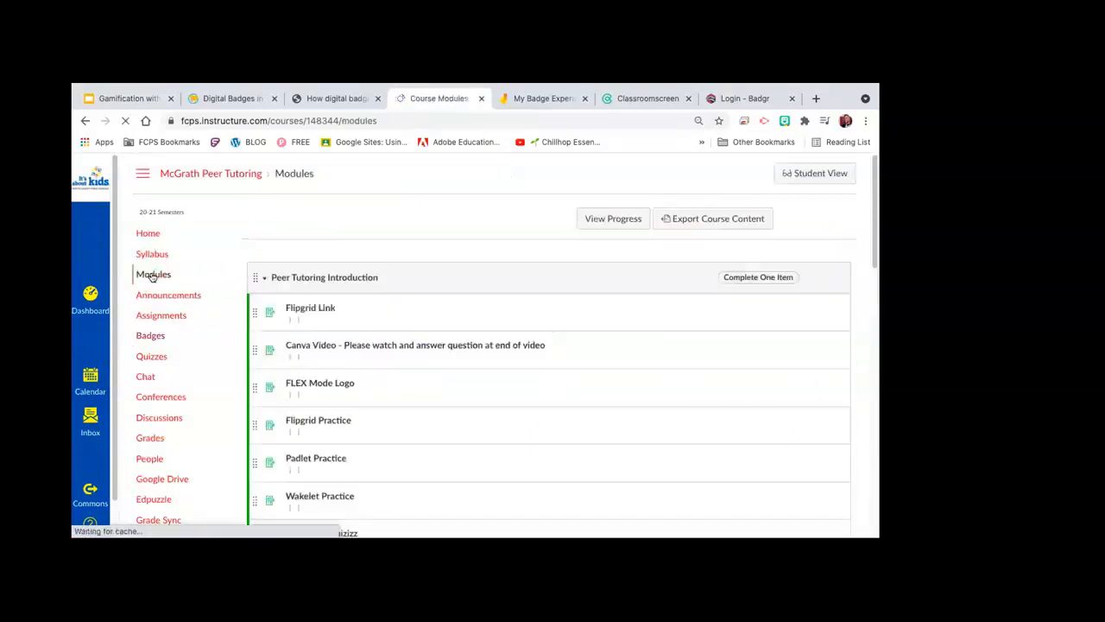
scroll(402, 227, "down", 3)
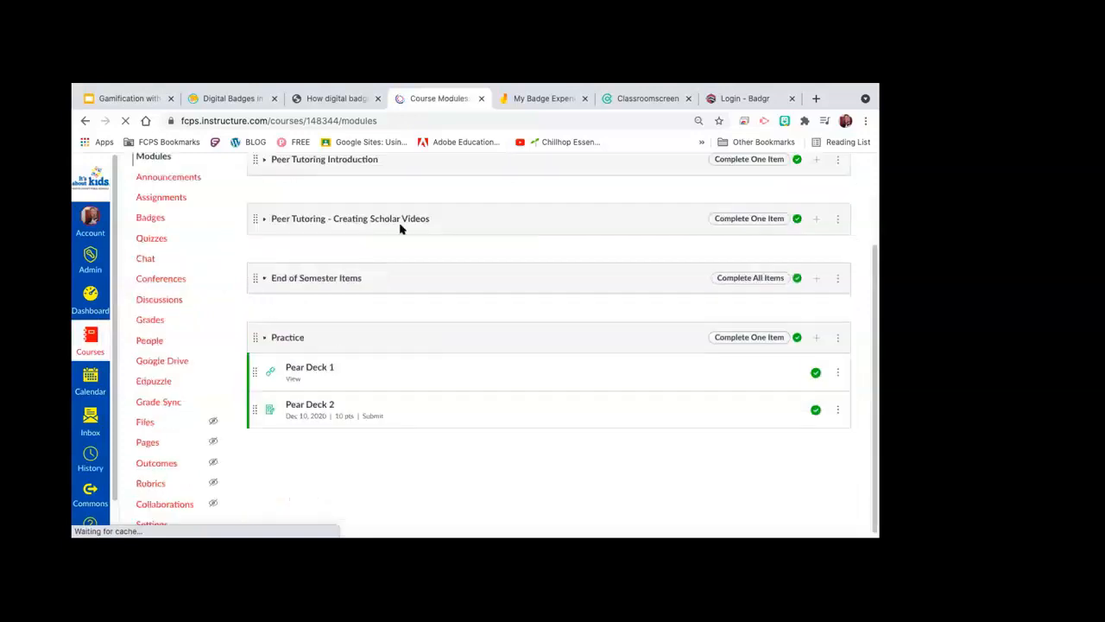
scroll(432, 311, "up", 3)
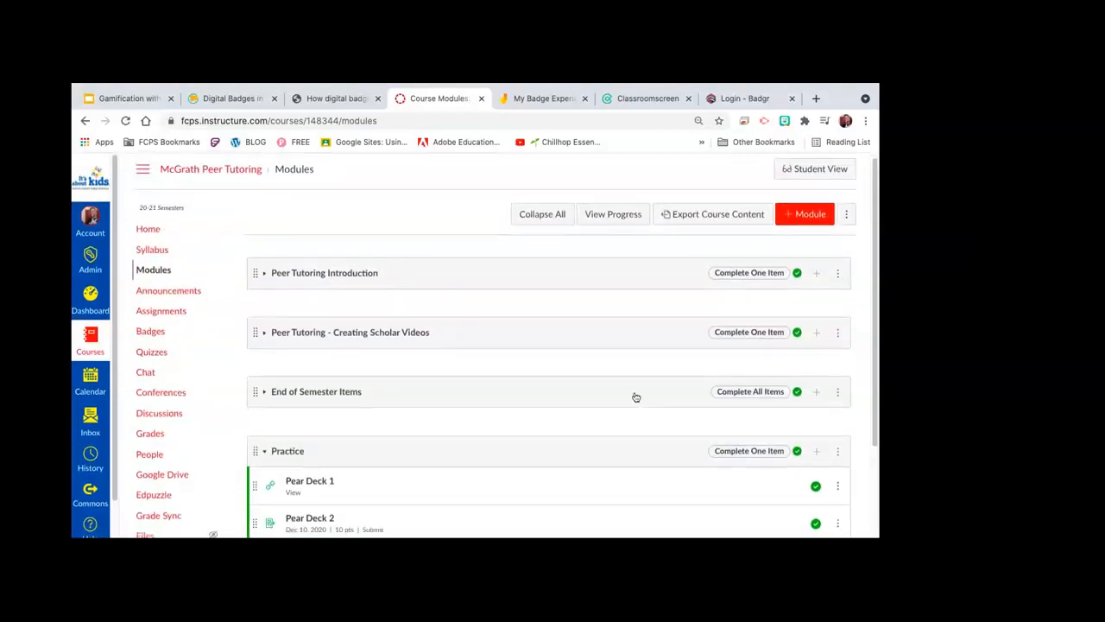
scroll(717, 358, "down", 3)
left_click(837, 347)
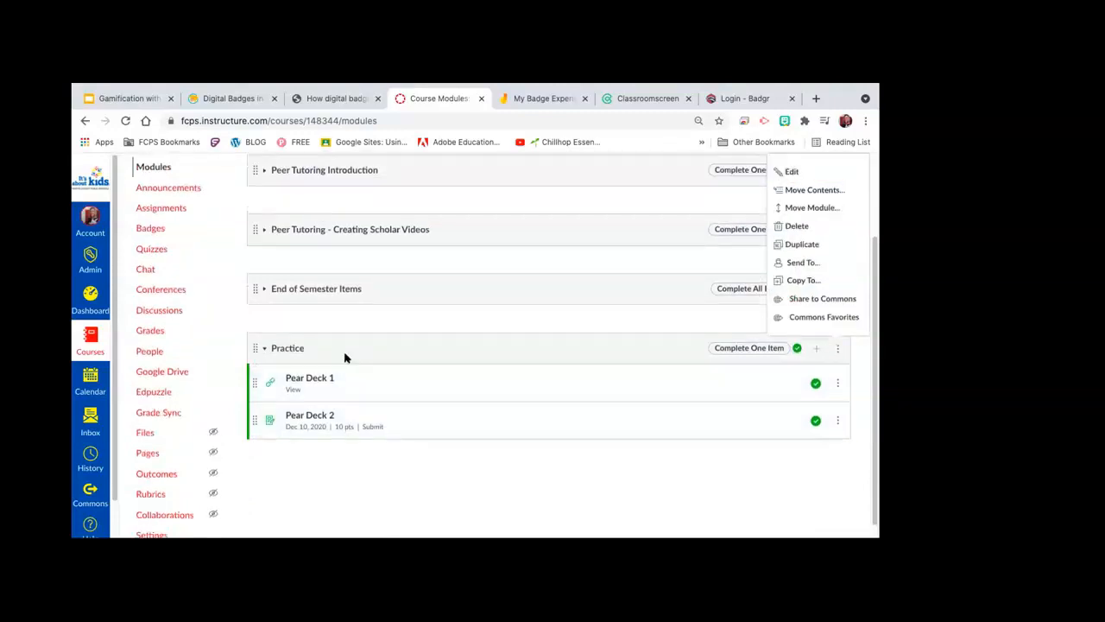
scroll(344, 357, "up", 3)
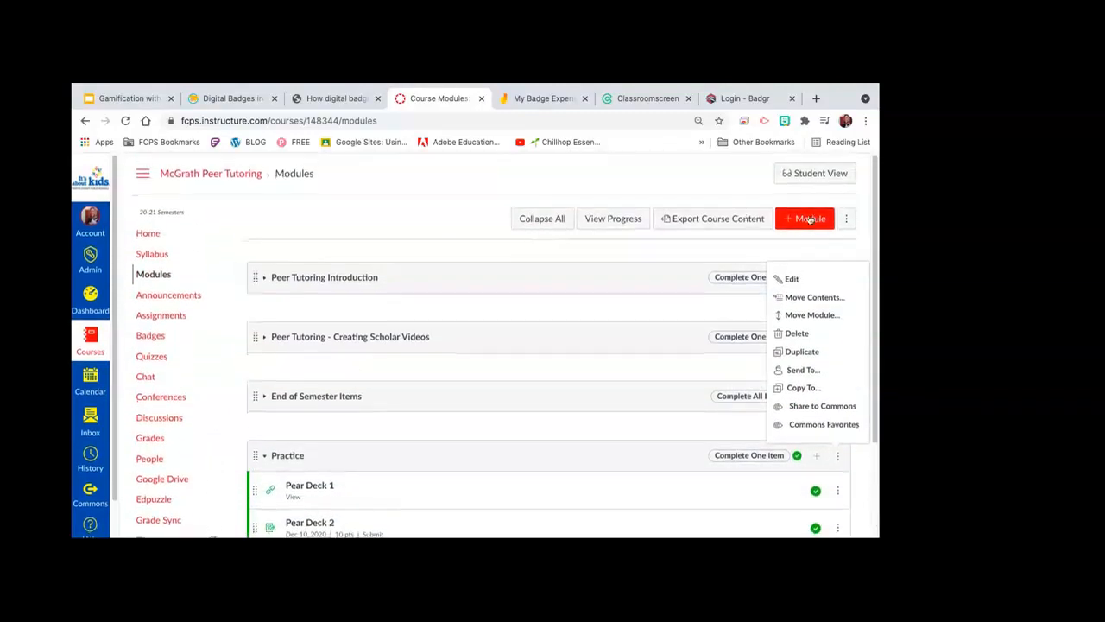
left_click(810, 218)
Step: Name the new module 'Practice 2' and add it below Practice
left_click(366, 295)
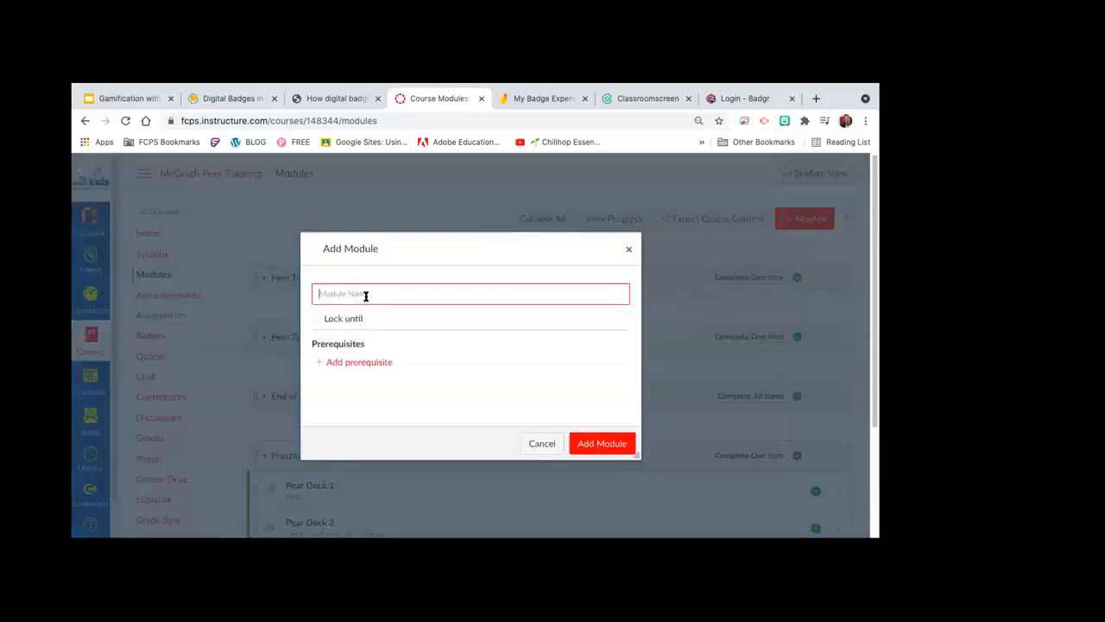
type("Practice 2")
left_click(618, 448)
scroll(521, 429, "down", 5)
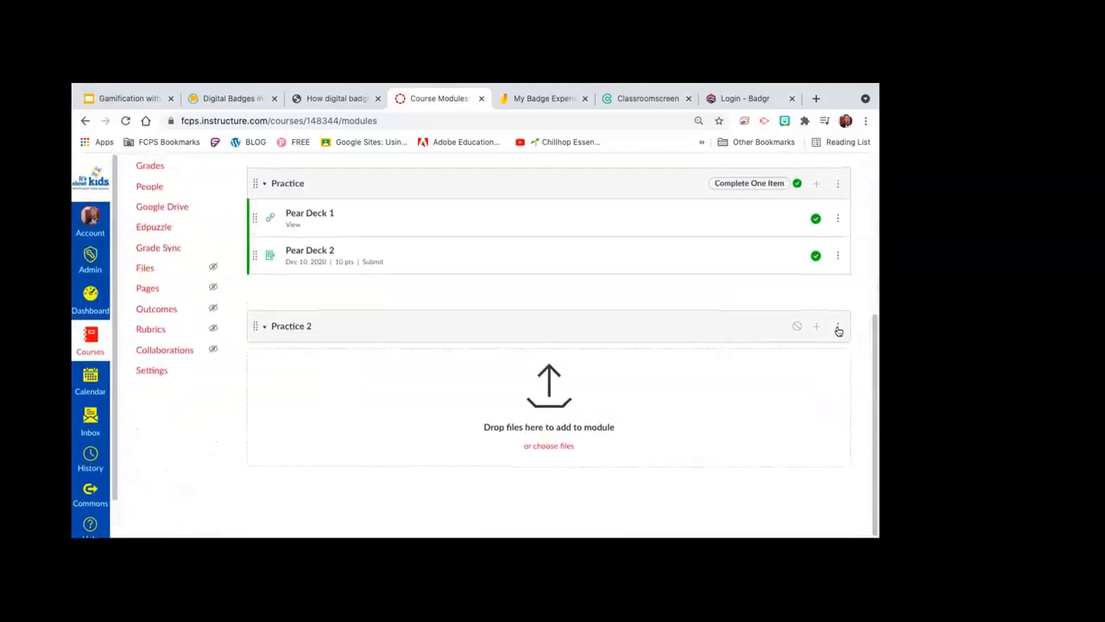
Step: Look at the Practice module's settings, then close them unchanged
left_click(837, 328)
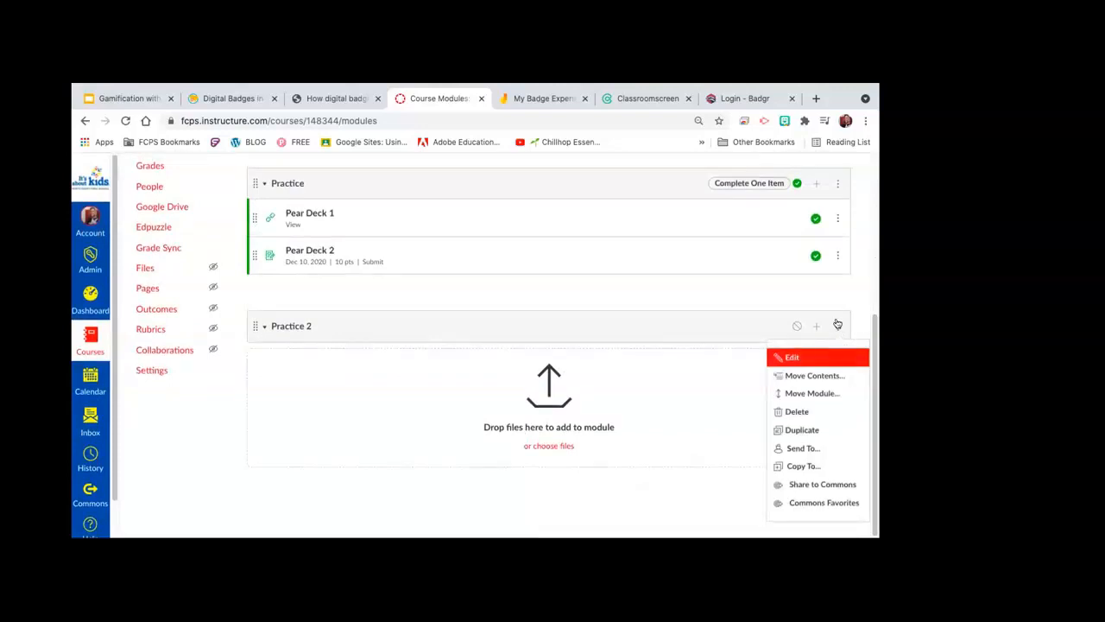
left_click(838, 183)
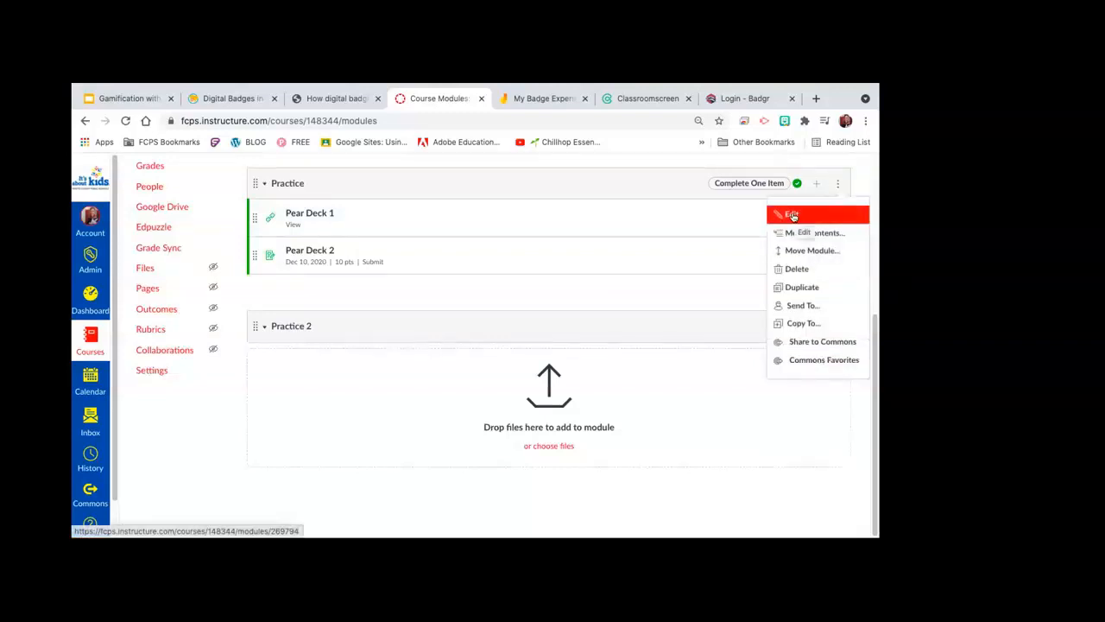
left_click(792, 215)
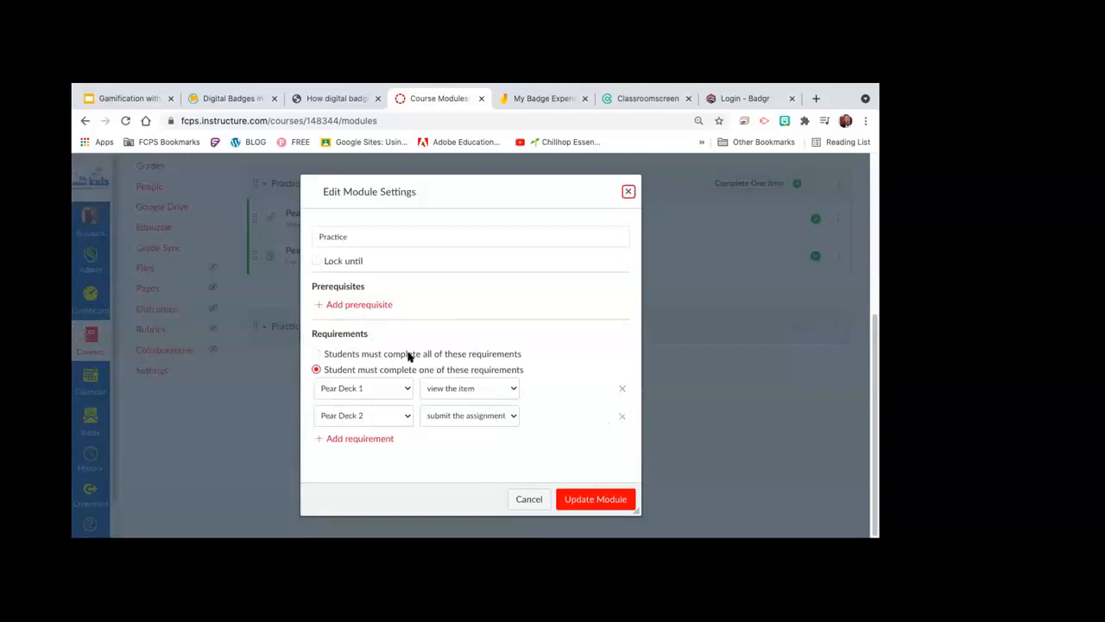
left_click(529, 499)
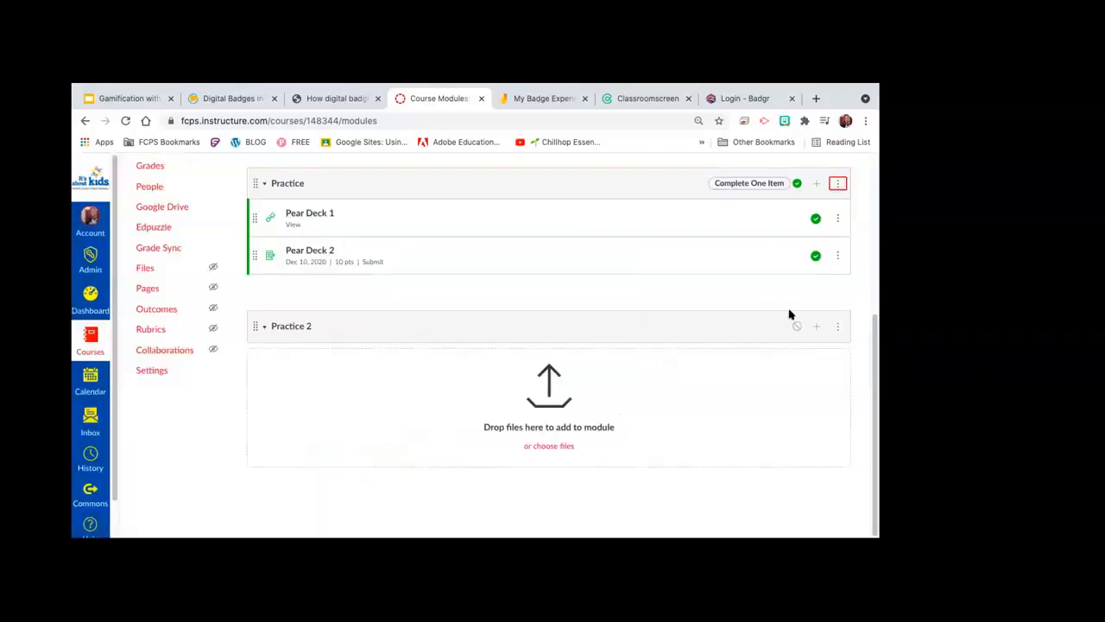
Step: Check the Practice 2 module's settings, then reopen the Practice module's settings
left_click(835, 328)
left_click(789, 357)
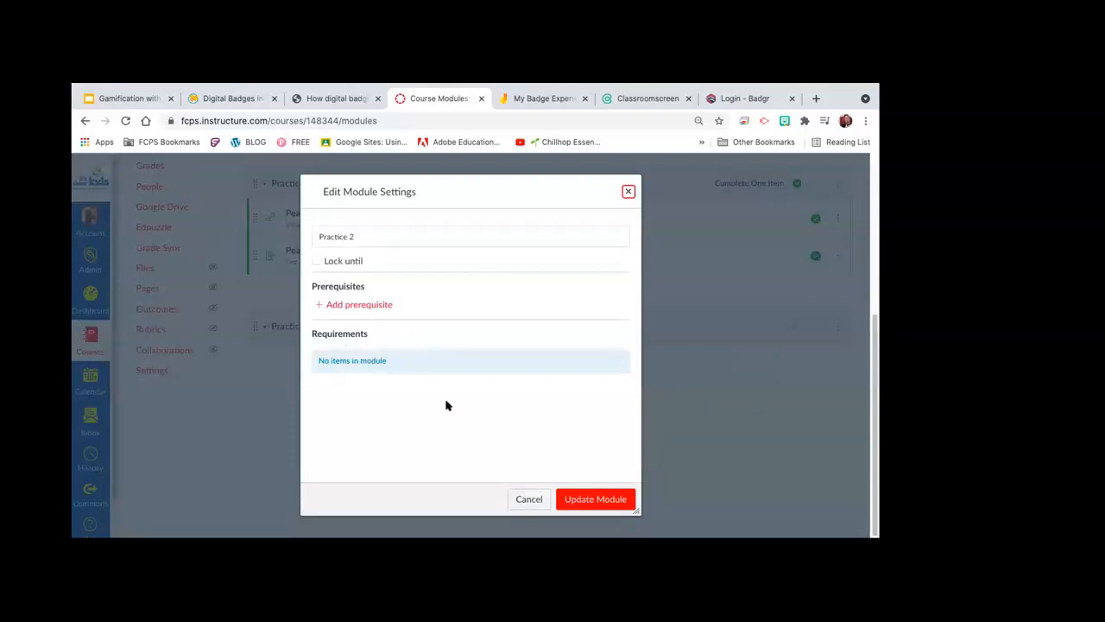
left_click(523, 499)
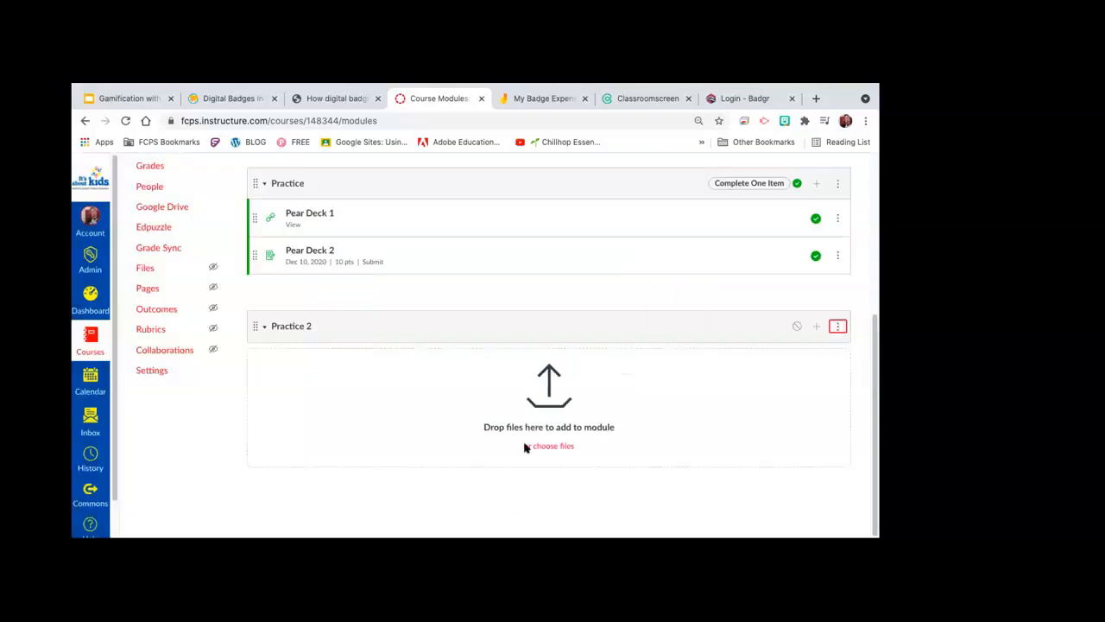
left_click(837, 183)
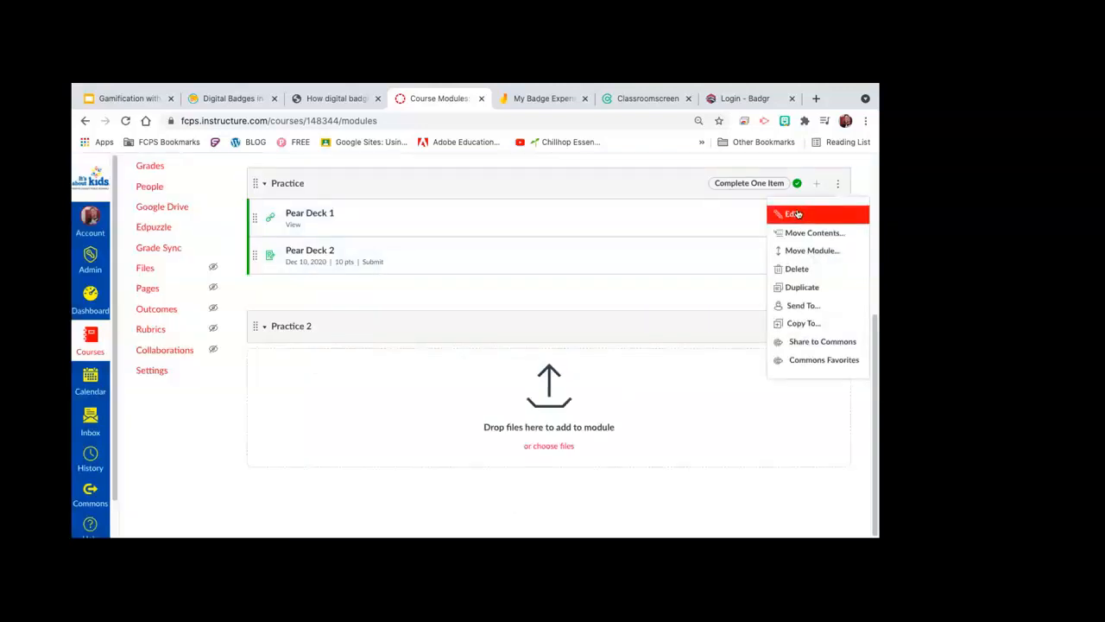
left_click(796, 214)
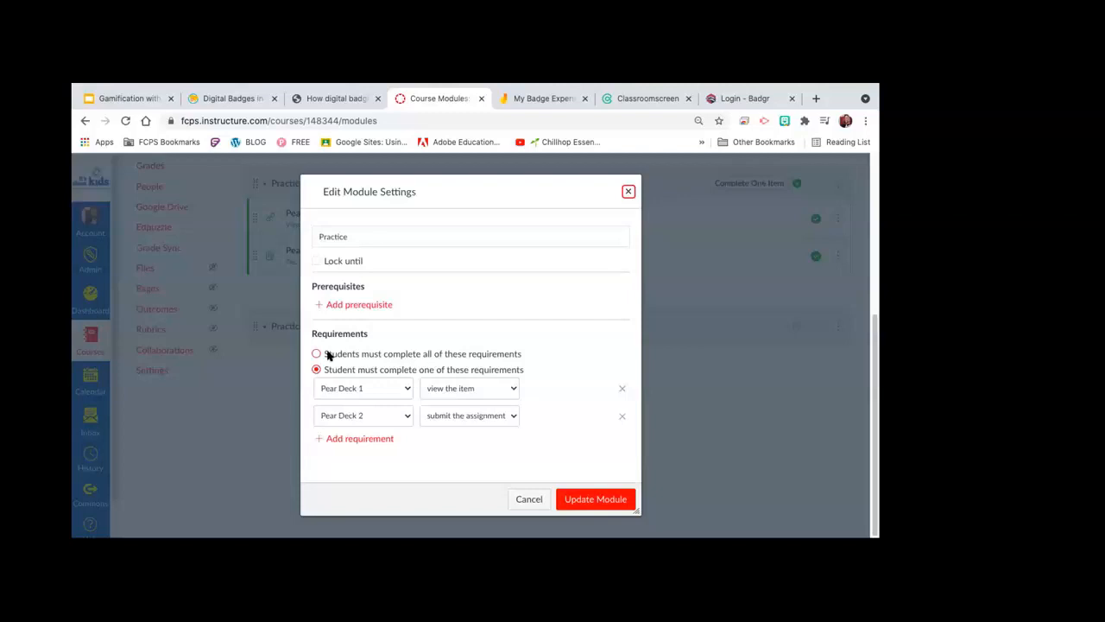
Step: Set the Practice module to require completing just one of its items
left_click(317, 354)
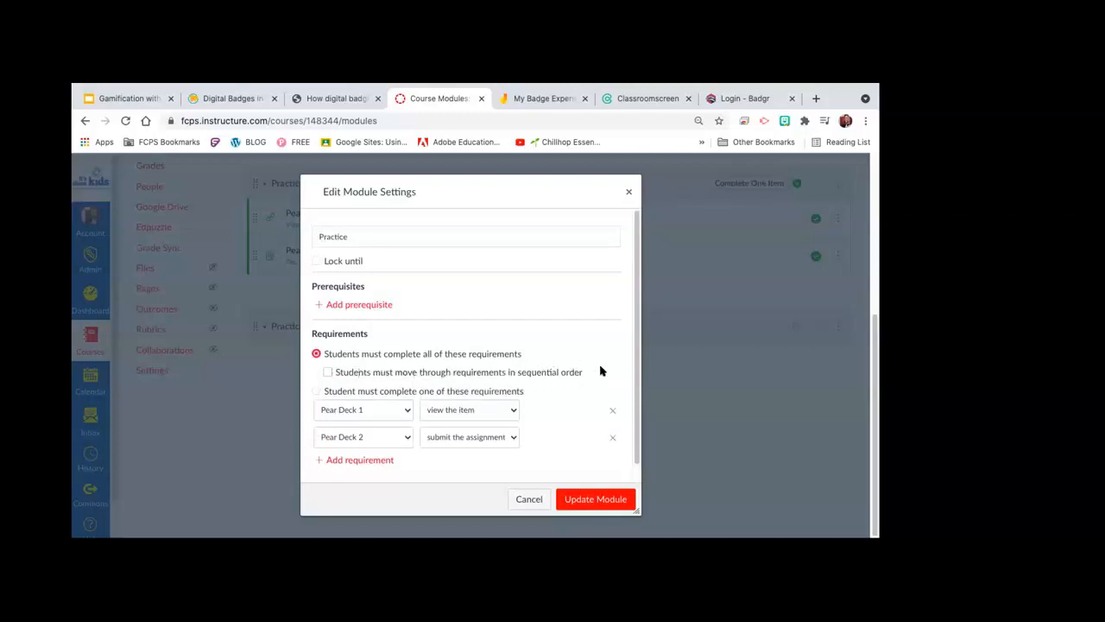
left_click(316, 392)
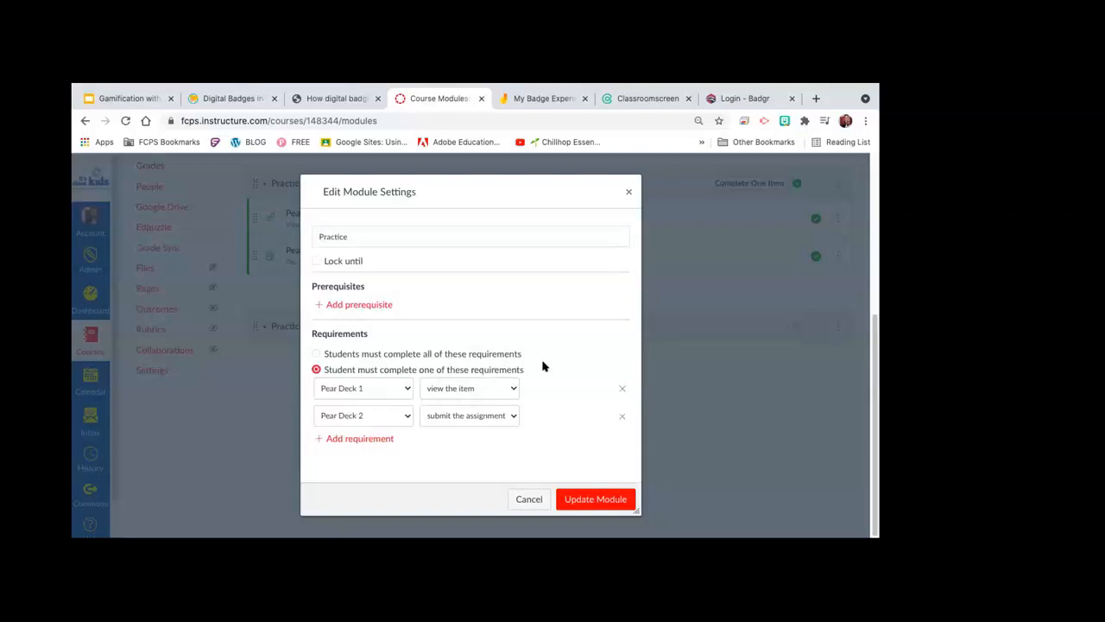
left_click(402, 388)
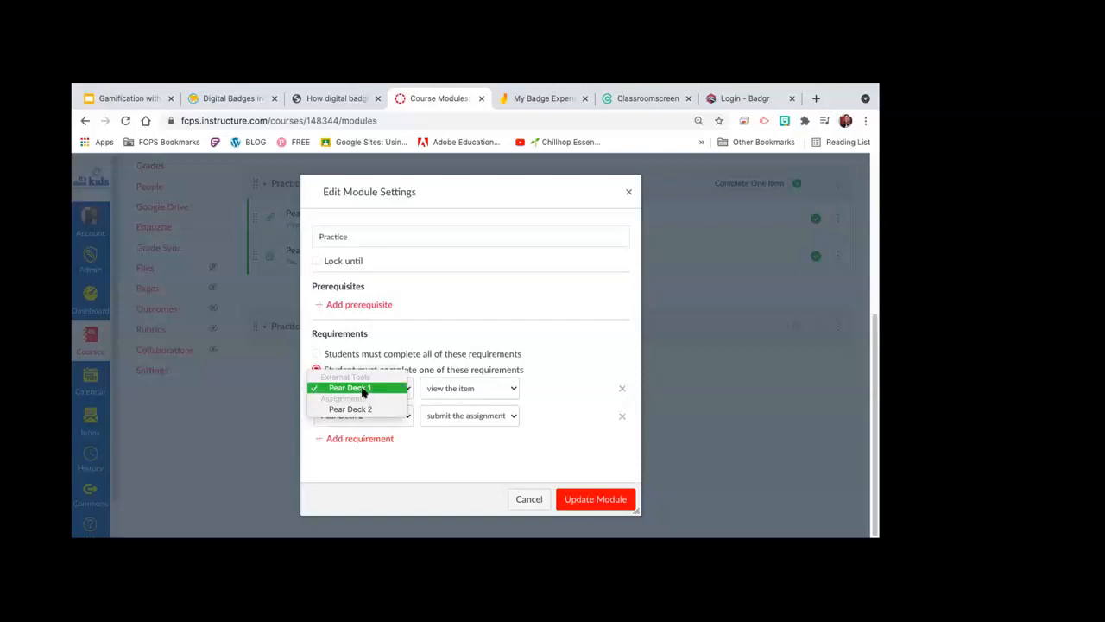
left_click(363, 391)
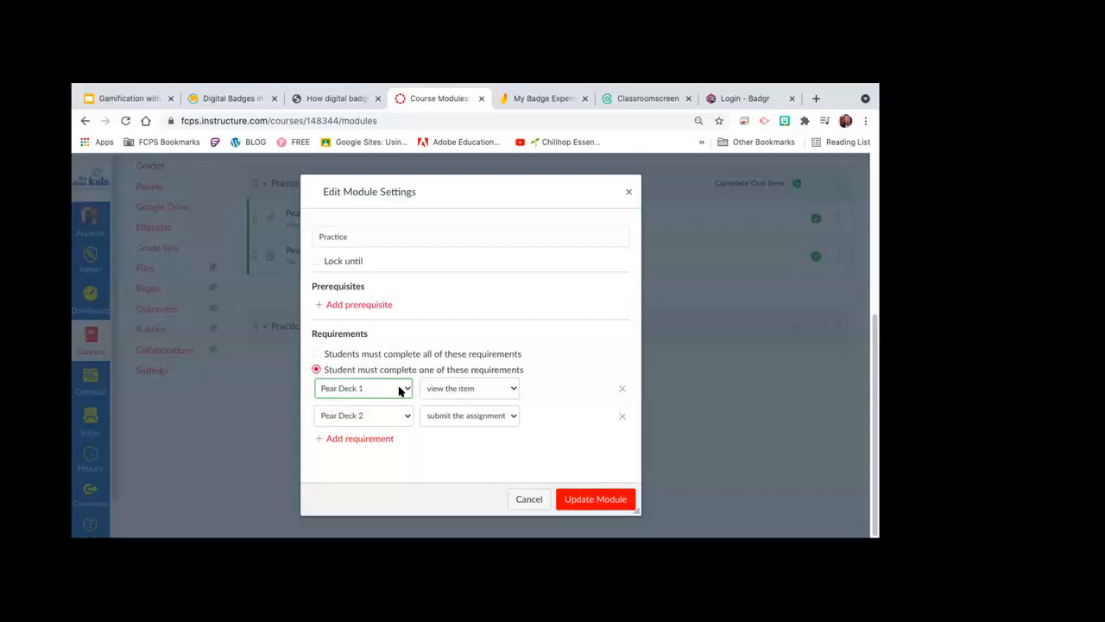
Step: Keep Pear Deck 1 as 'view the item' and bring up Pear Deck 2's completion choices
left_click(400, 390)
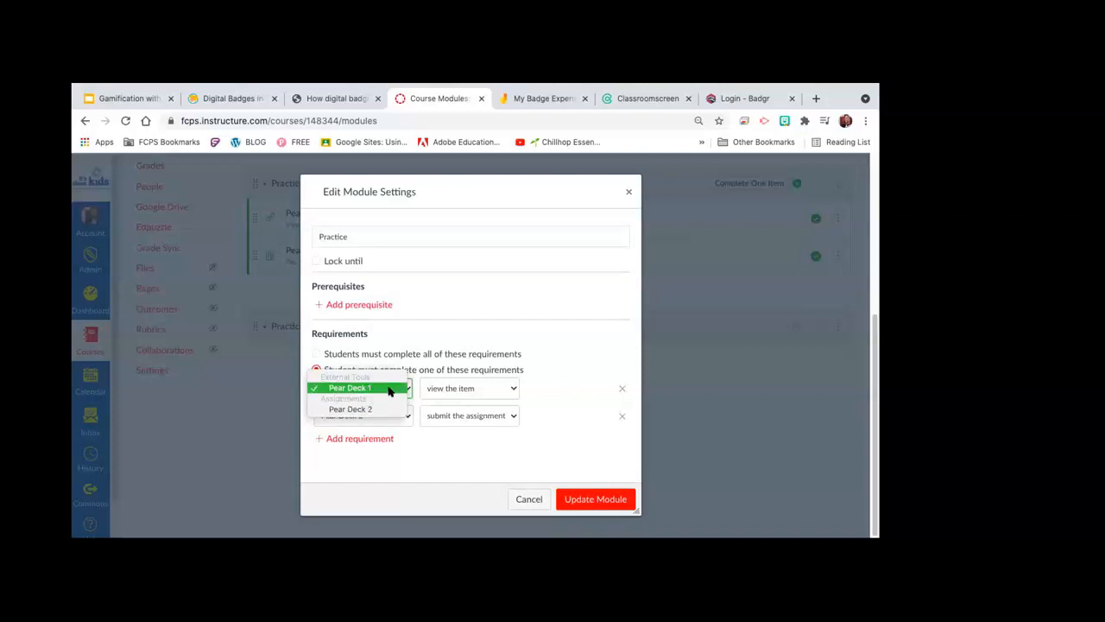
left_click(389, 391)
left_click(510, 387)
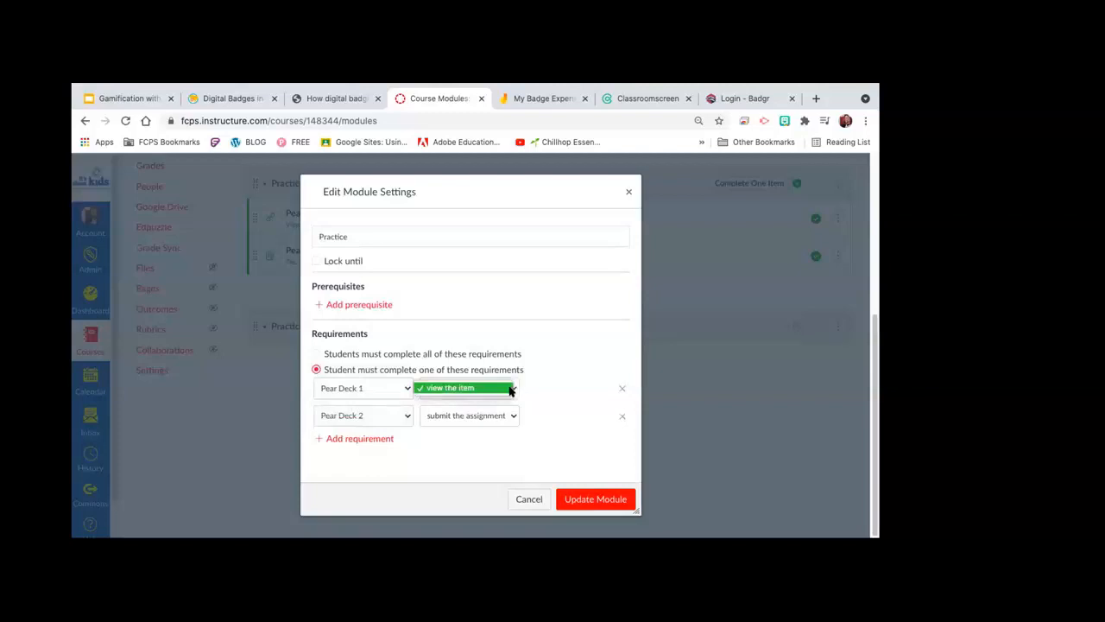
left_click(399, 390)
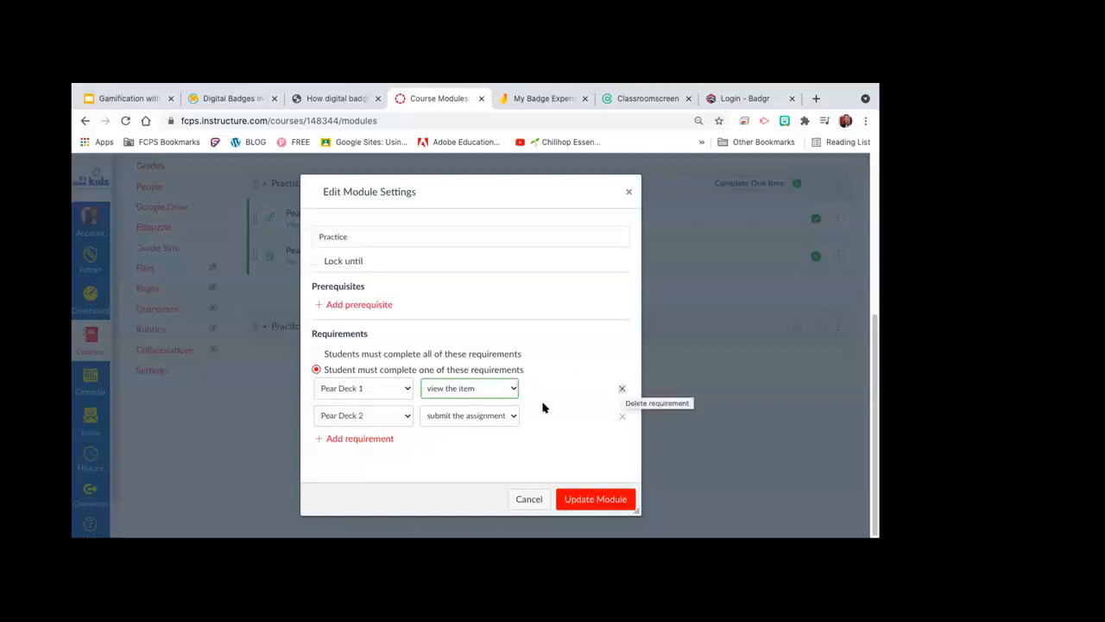
left_click(403, 415)
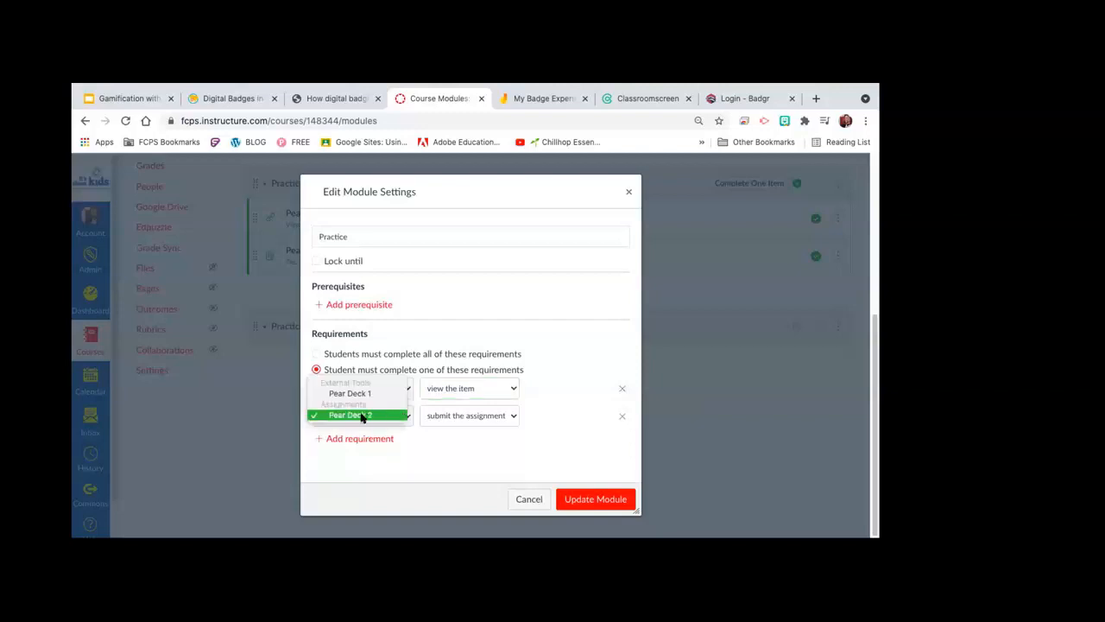
left_click(363, 414)
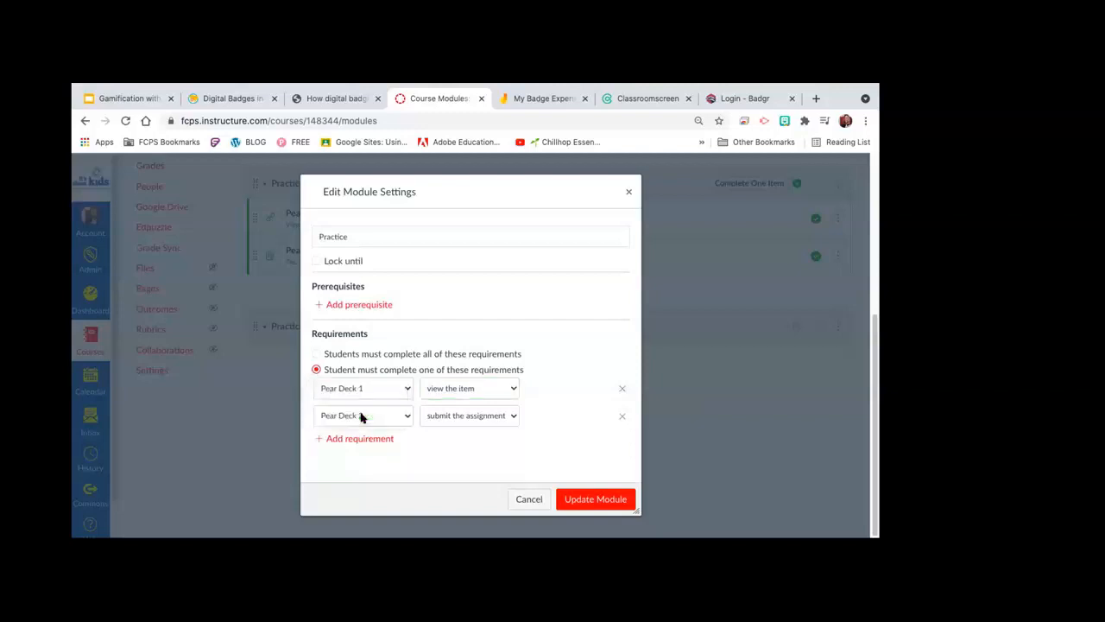
left_click(511, 415)
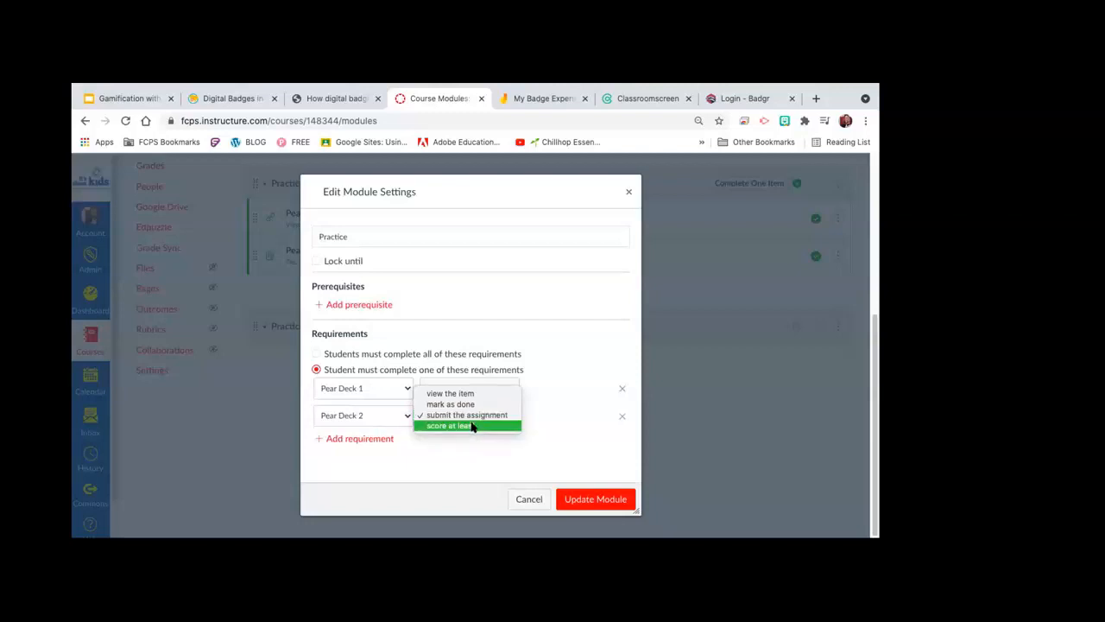
Step: Require a score of at least 8 out of 10 on Pear Deck 2
left_click(472, 427)
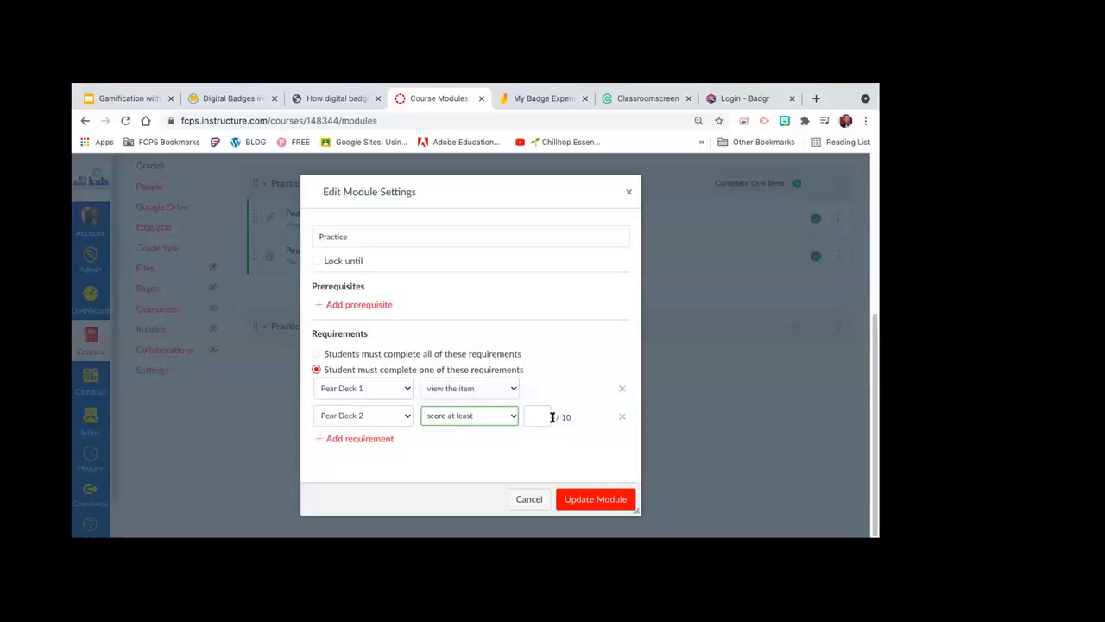
left_click(534, 414)
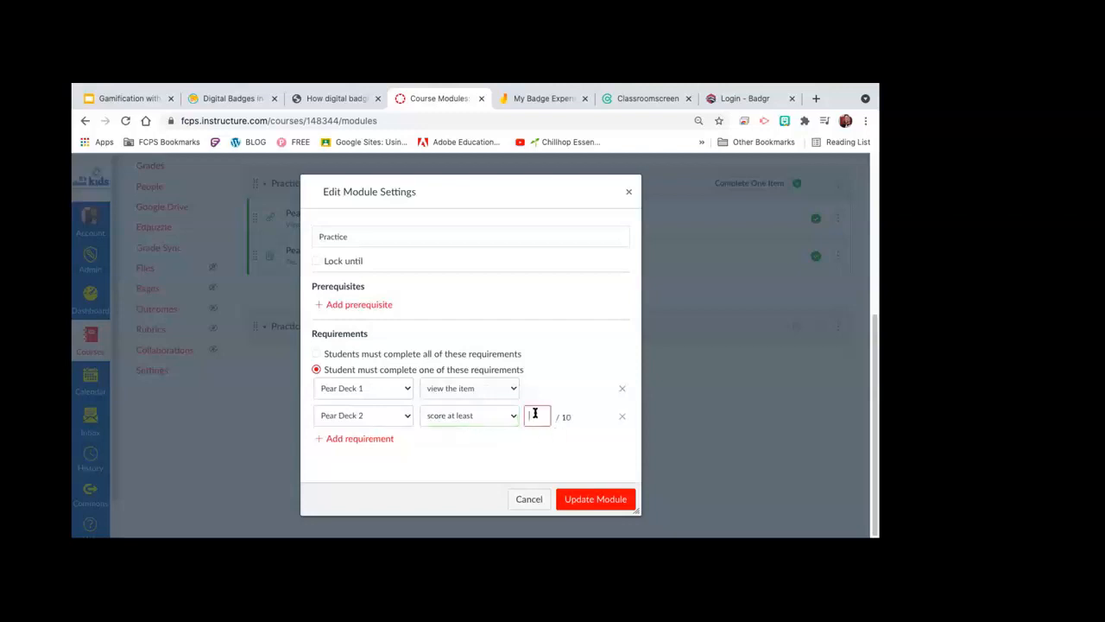
type("8")
Step: Remove the extra requirement rows and re-add viewing Pear Deck 1 as a requirement
left_click(317, 438)
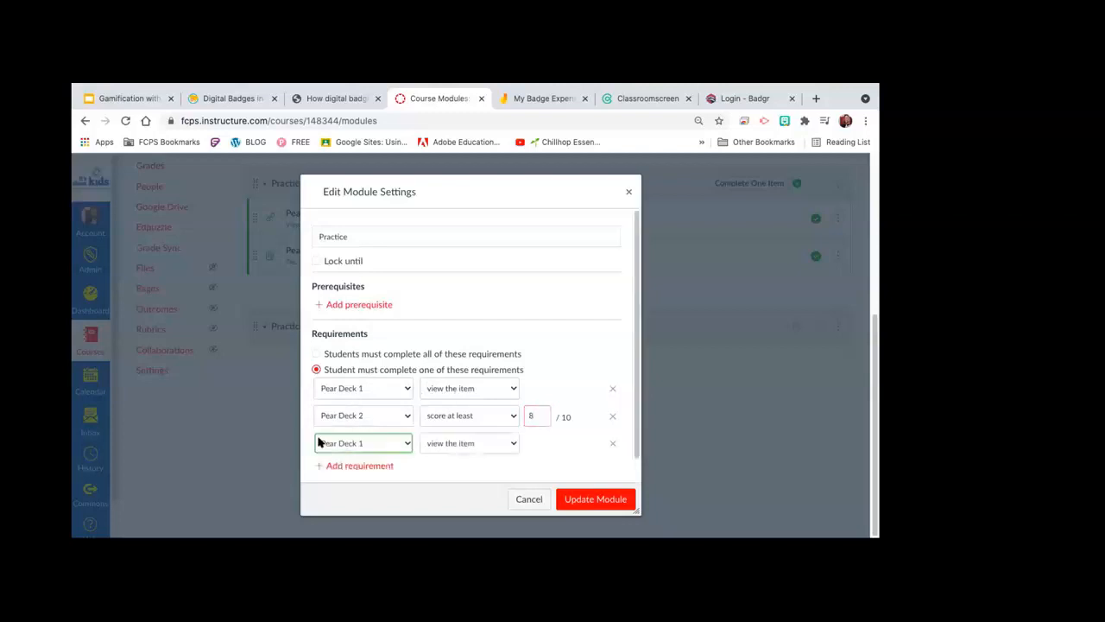
left_click(407, 444)
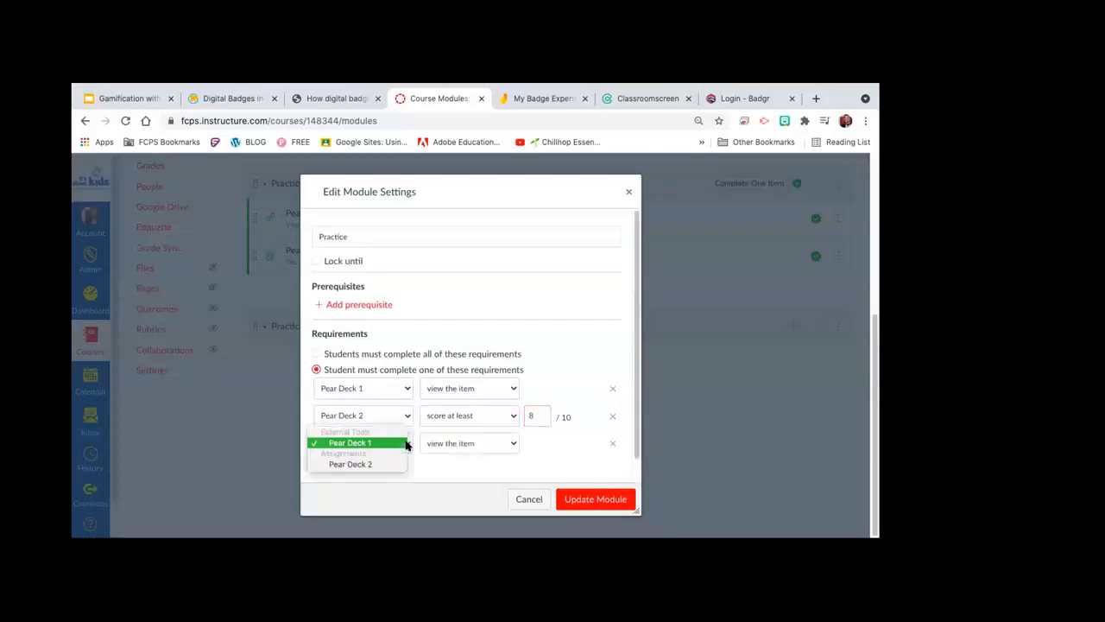
left_click(392, 462)
left_click(512, 442)
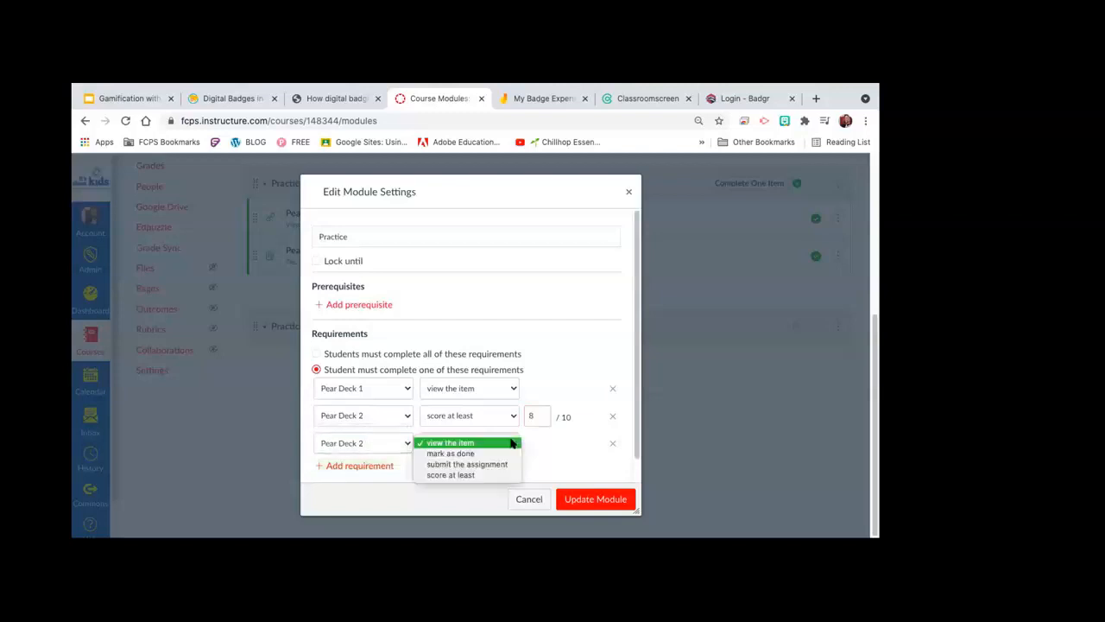
left_click(490, 463)
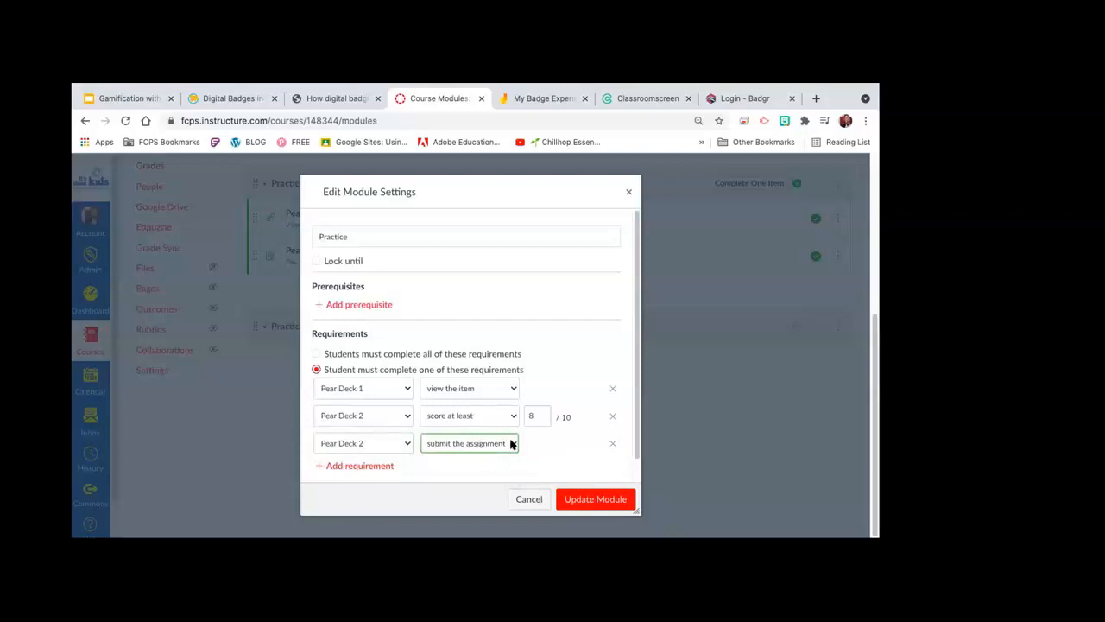
left_click(511, 444)
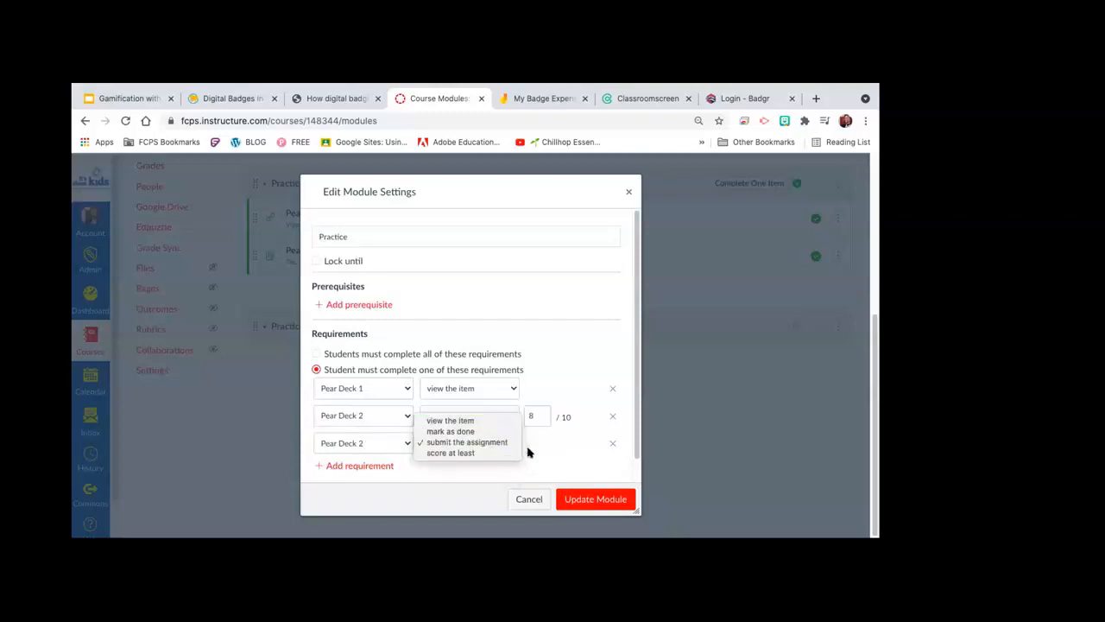
left_click(542, 450)
left_click(612, 443)
left_click(621, 389)
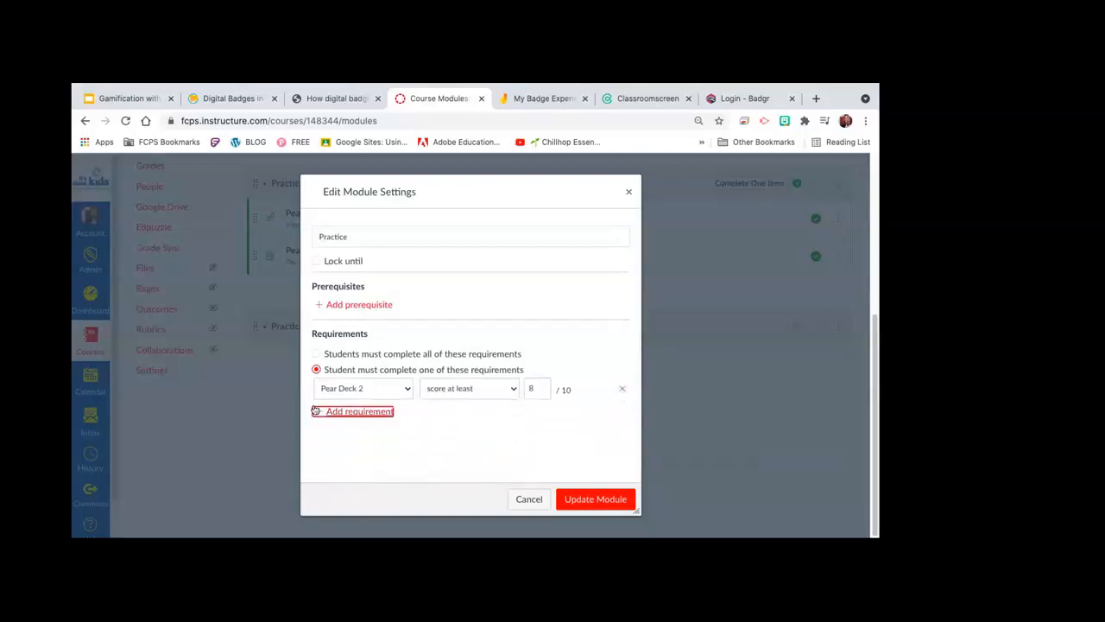
left_click(316, 411)
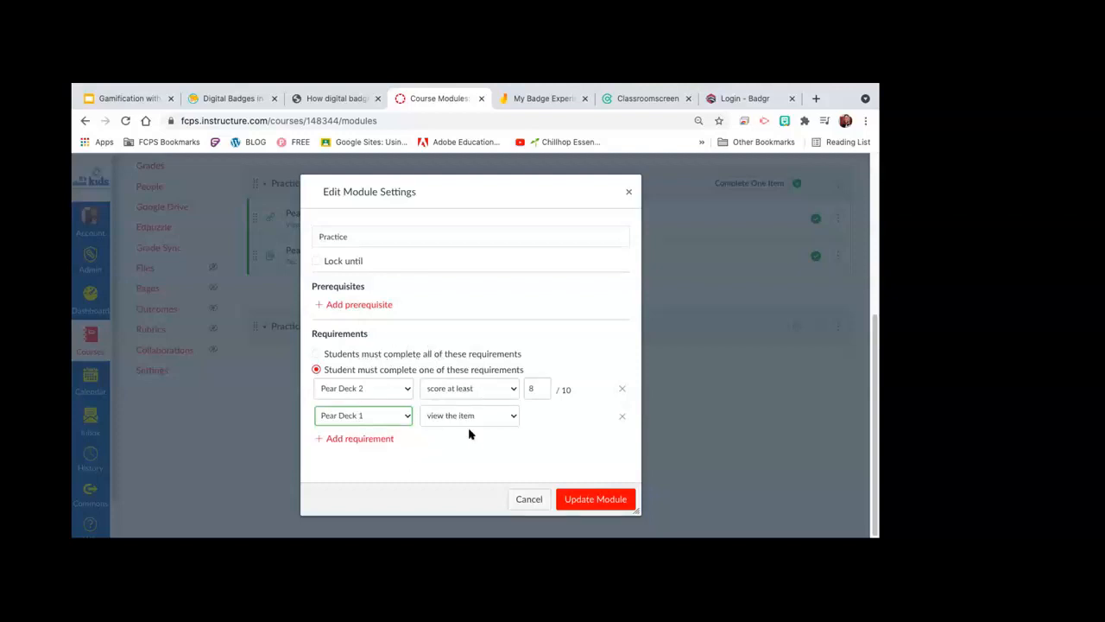
Step: Save the Practice module with Update Module, bringing up the Requirements Changed warning
left_click(595, 500)
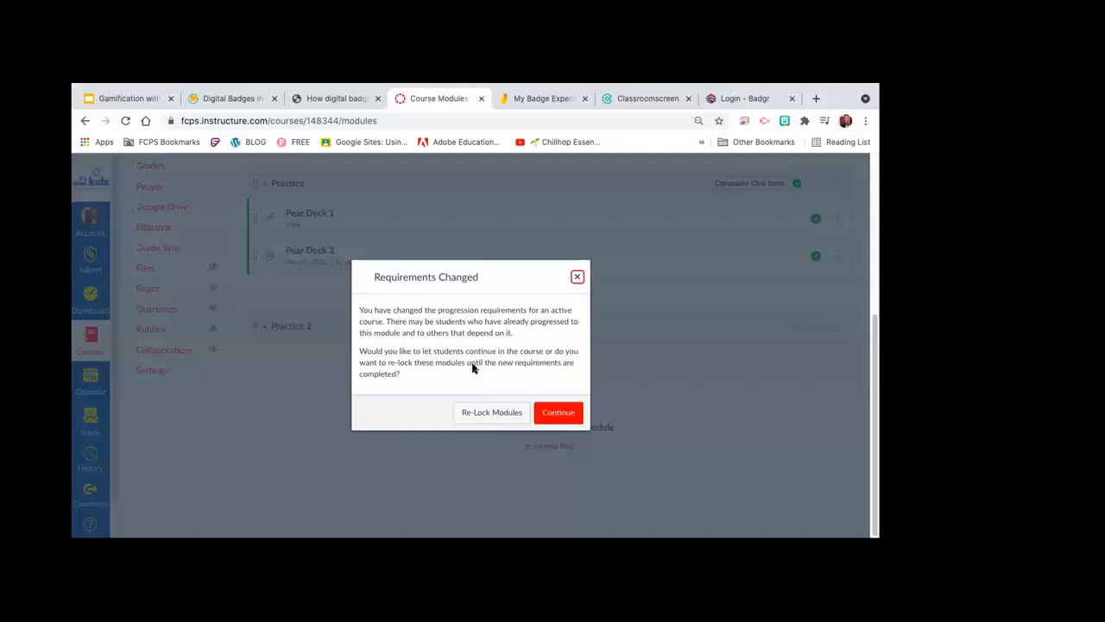
Step: Choose Re-Lock Modules and go back to the top of the Modules list
left_click(474, 416)
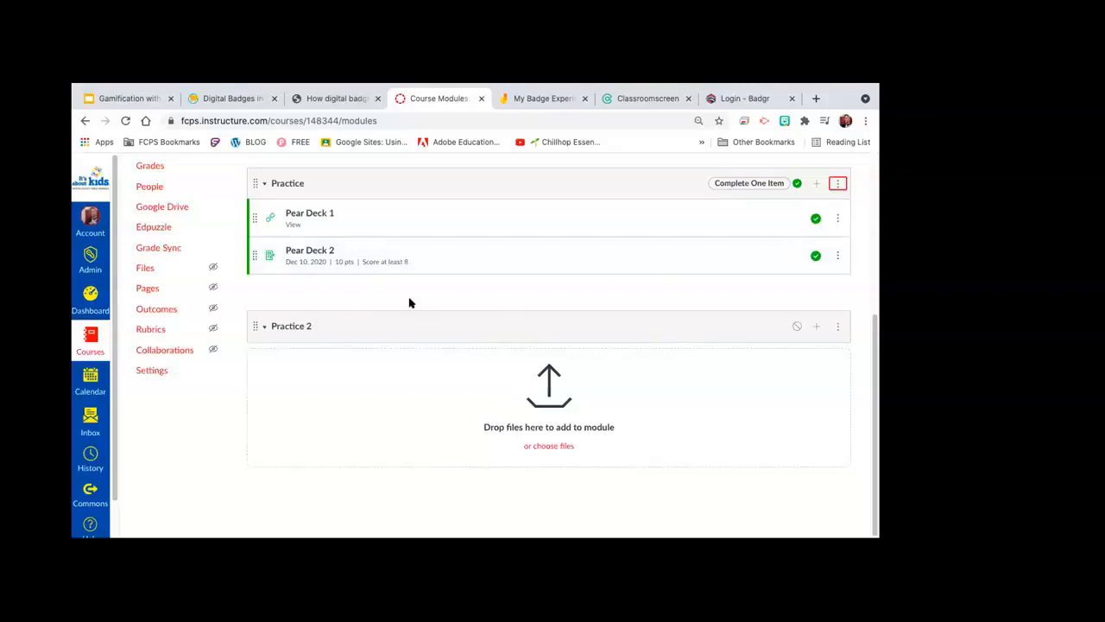
scroll(410, 302, "up", 5)
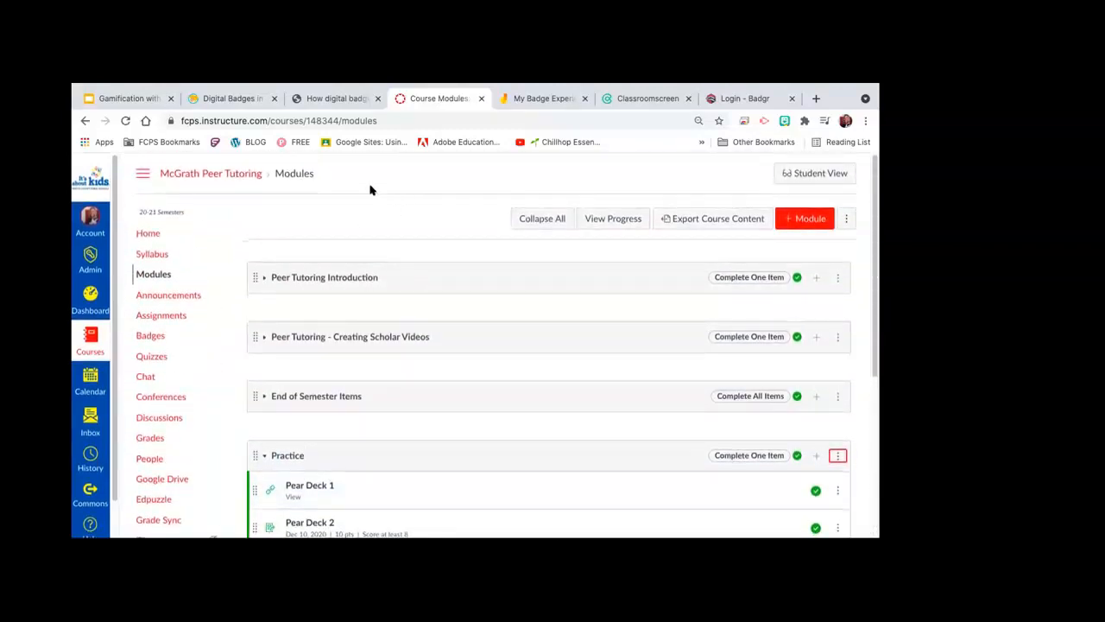
Step: Return to the Gamification with Digital Badges deck and select the Issuing Badges slide
left_click(128, 100)
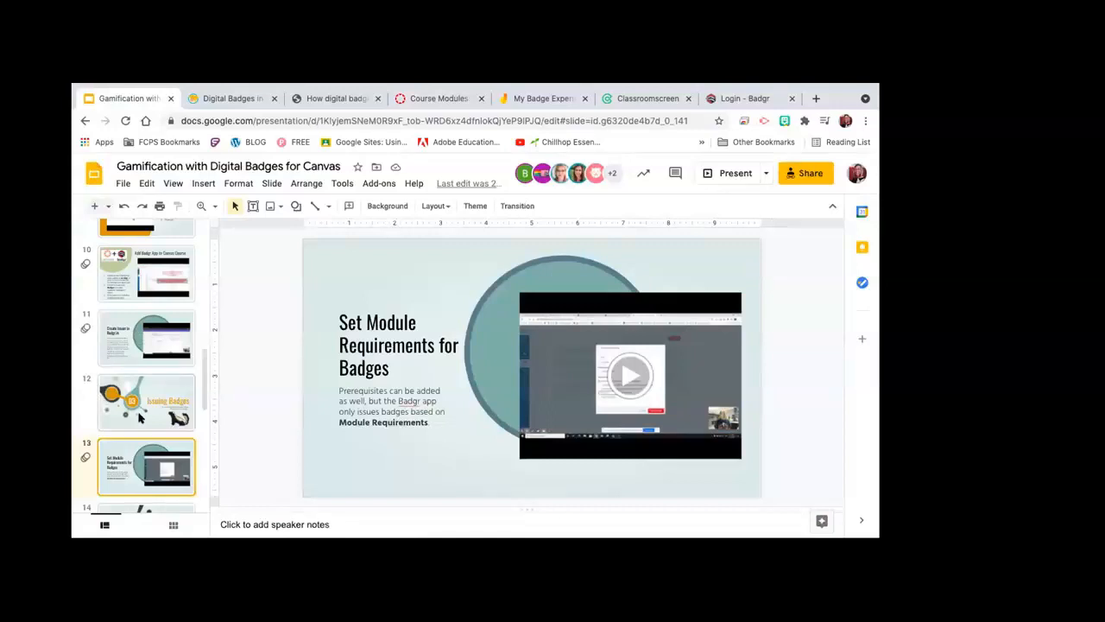
scroll(142, 415, "down", 2)
left_click(146, 446)
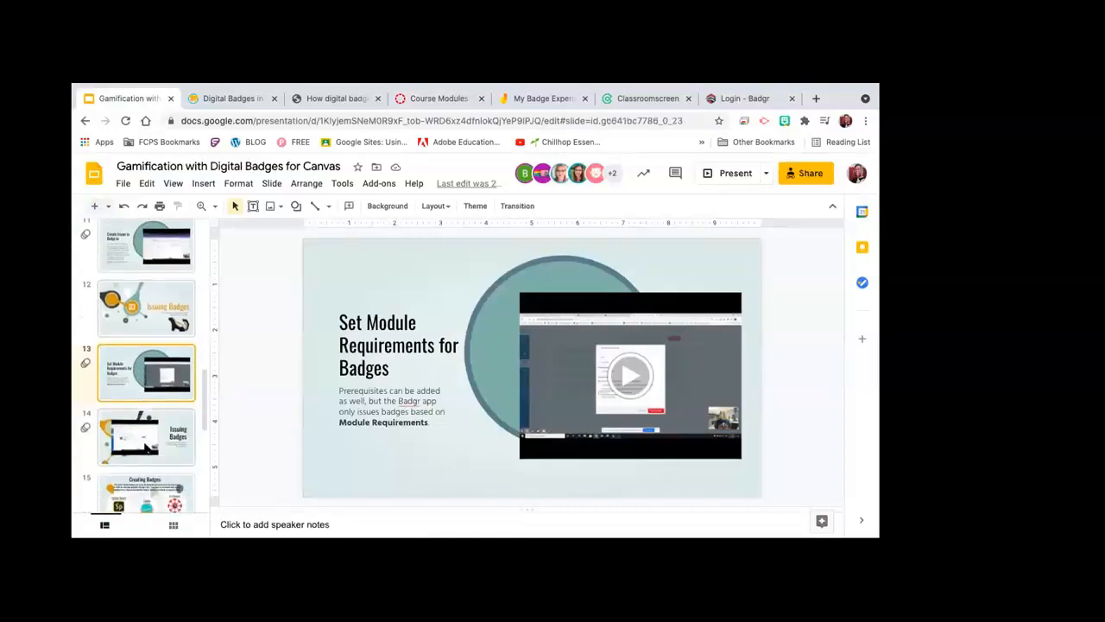
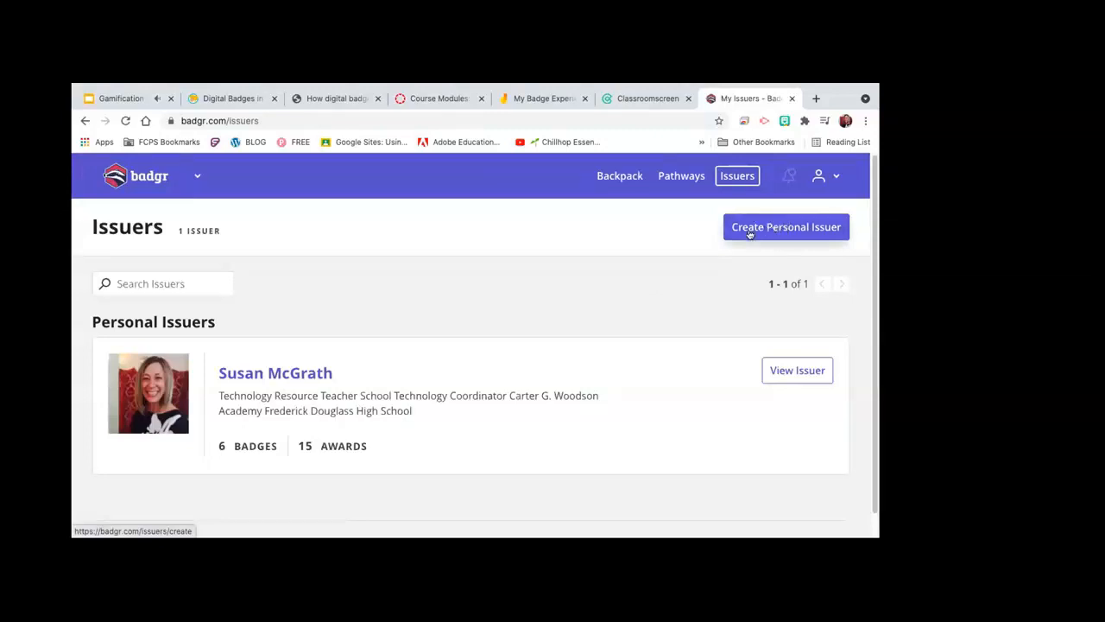
Step: Choose Create Personal Issuer on the Badgr Issuers page, which lists one personal issuer
left_click(749, 233)
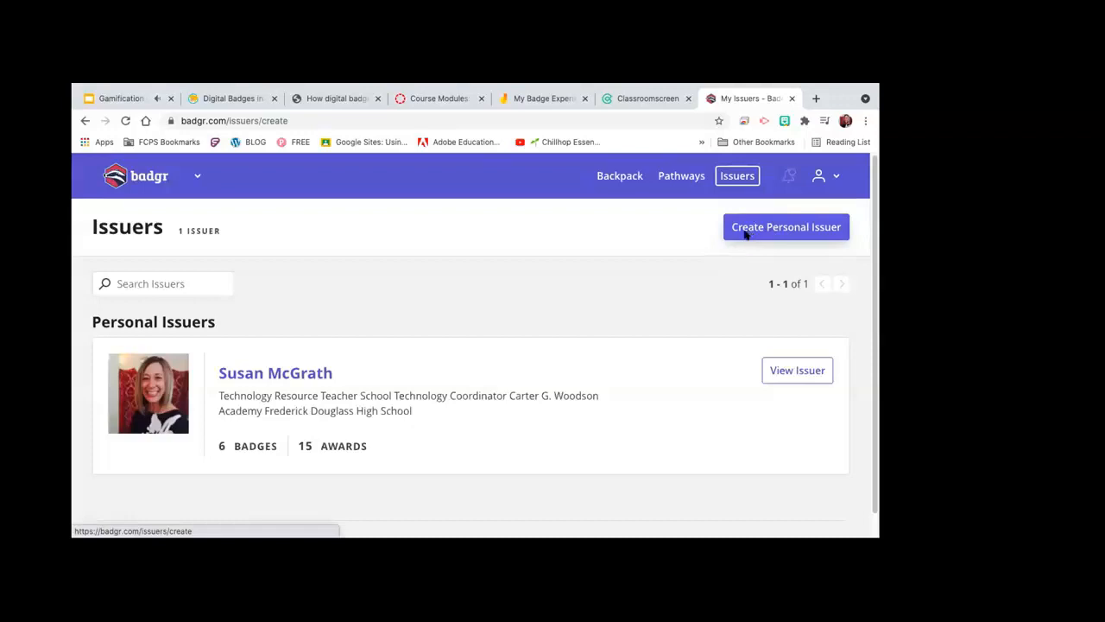
Step: Place the cursor in the issuer's Website URL field, then select the address of the Canvas Modules page
scroll(483, 376, "down", 1)
scroll(484, 376, "down", 2)
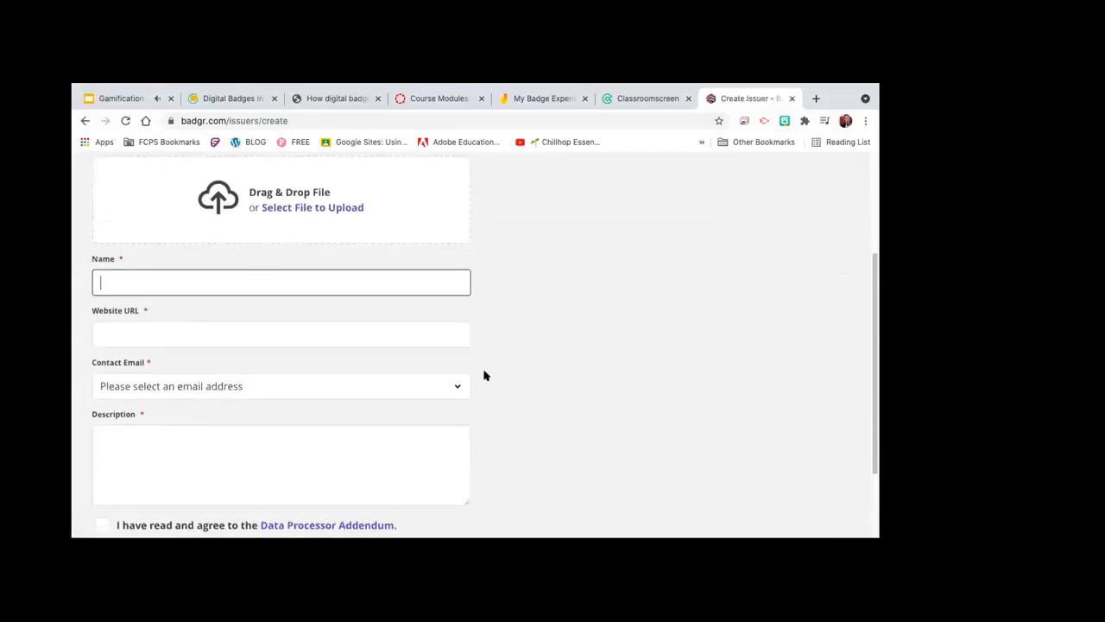
scroll(483, 375, "up", 1)
scroll(483, 376, "up", 3)
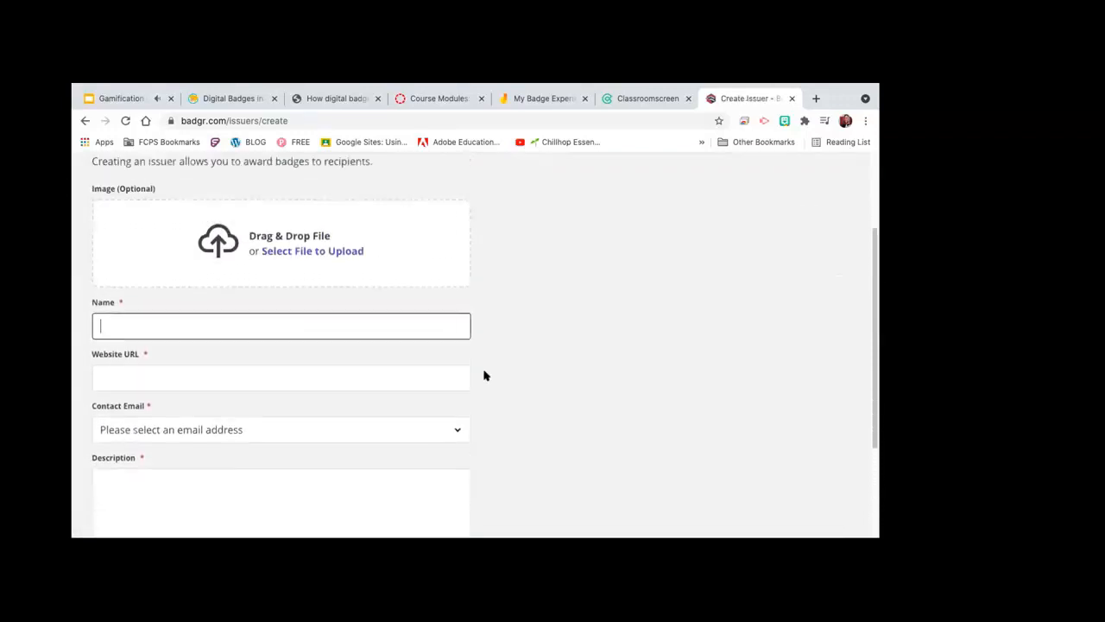
scroll(483, 376, "down", 1)
scroll(483, 376, "down", 1)
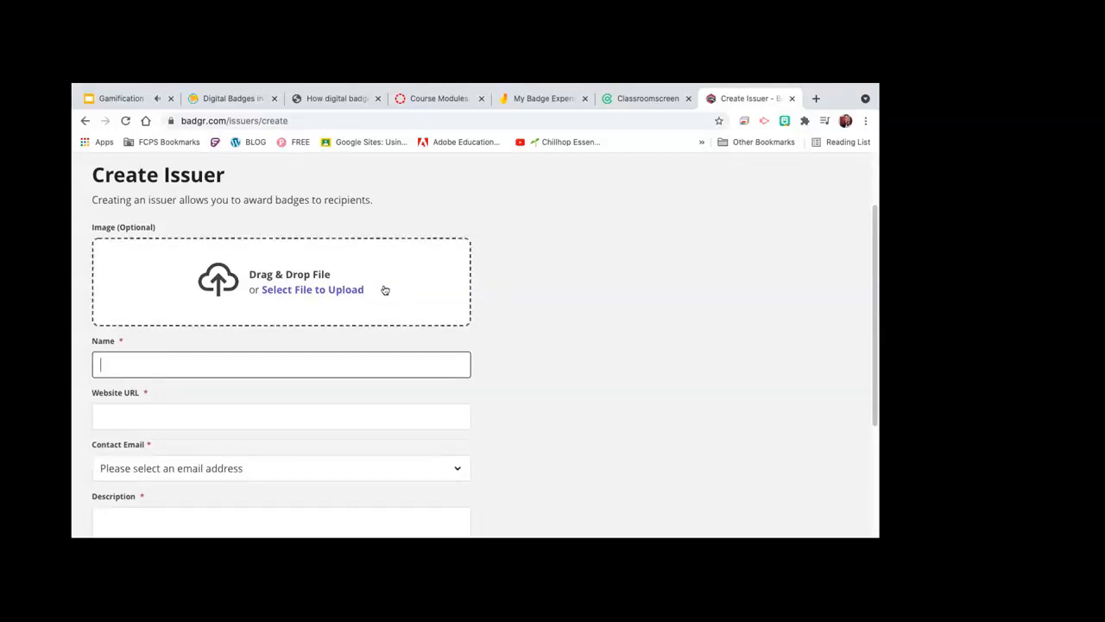
left_click(121, 411)
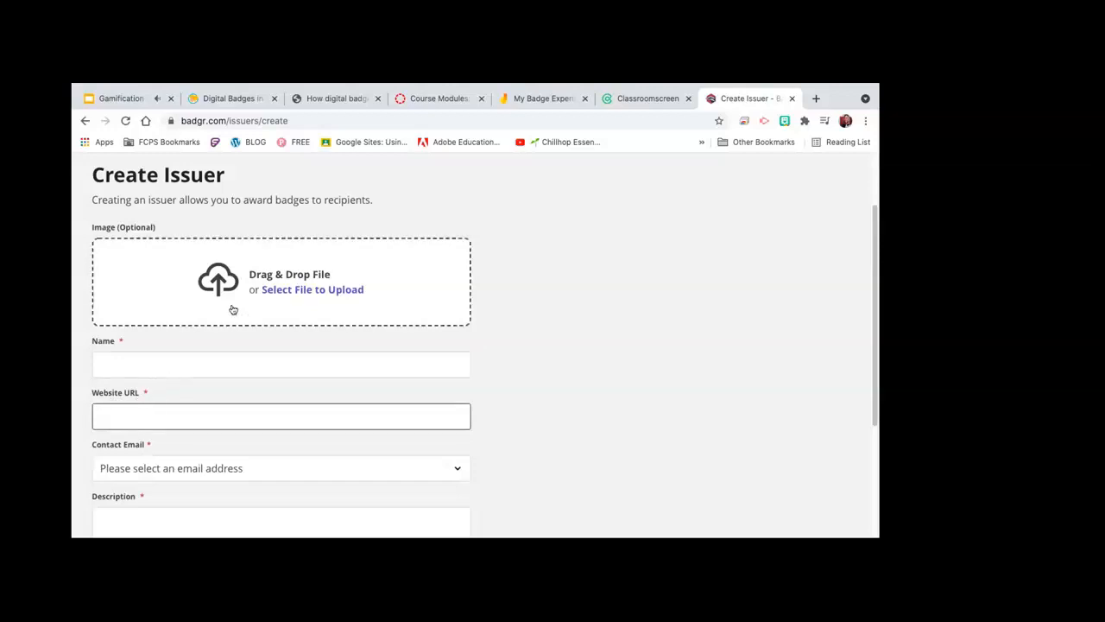
left_click(415, 102)
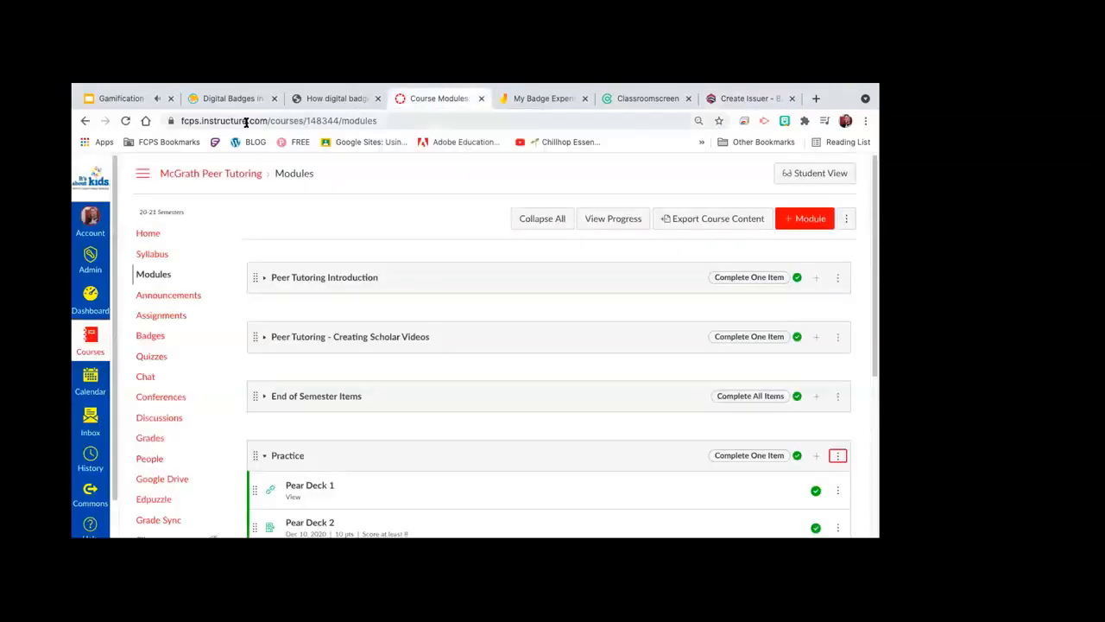
left_click(365, 121)
key("ctrl+c")
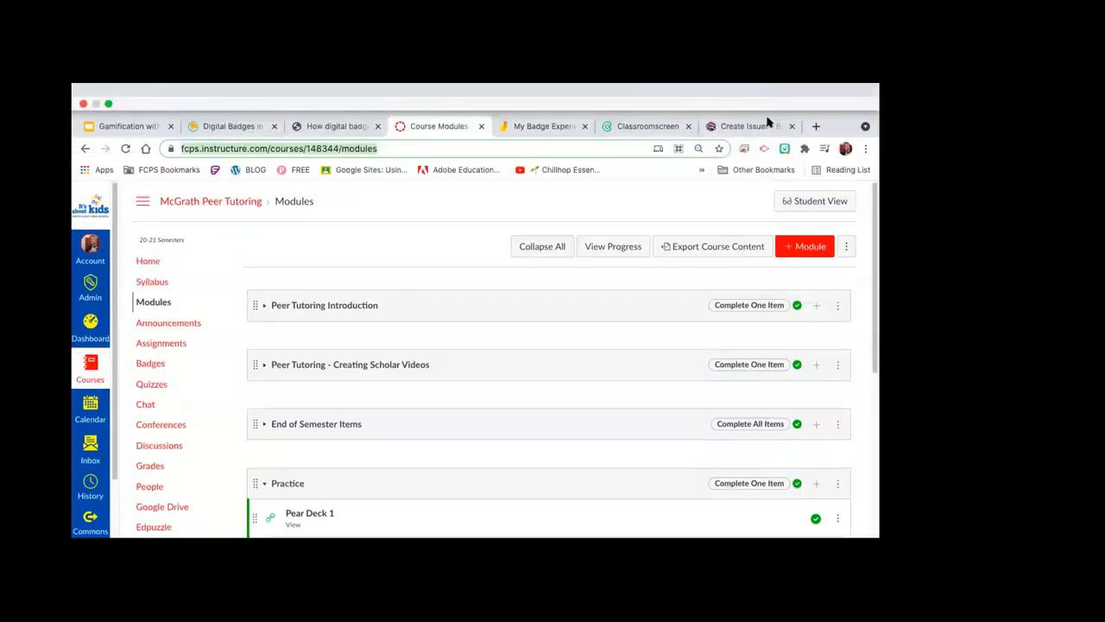
Step: Paste the copied Canvas Modules page address into Badgr's Website URL field
left_click(750, 128)
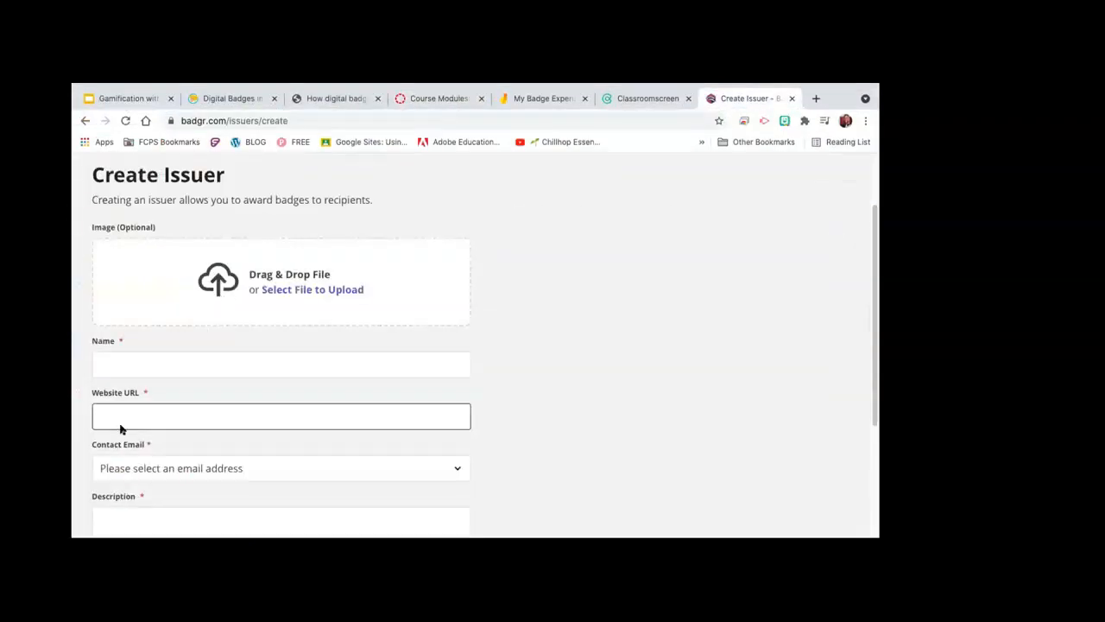
key("ctrl+v")
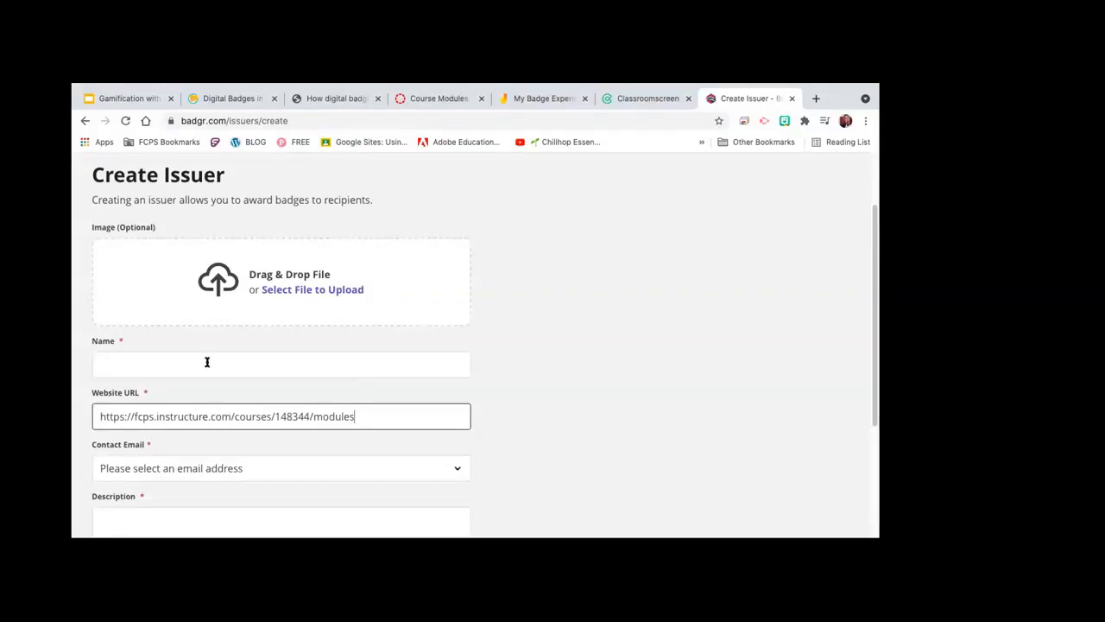
Step: Name the issuer 'Peer Tutoring Course' and choose the only available contact e-mail
left_click(167, 361)
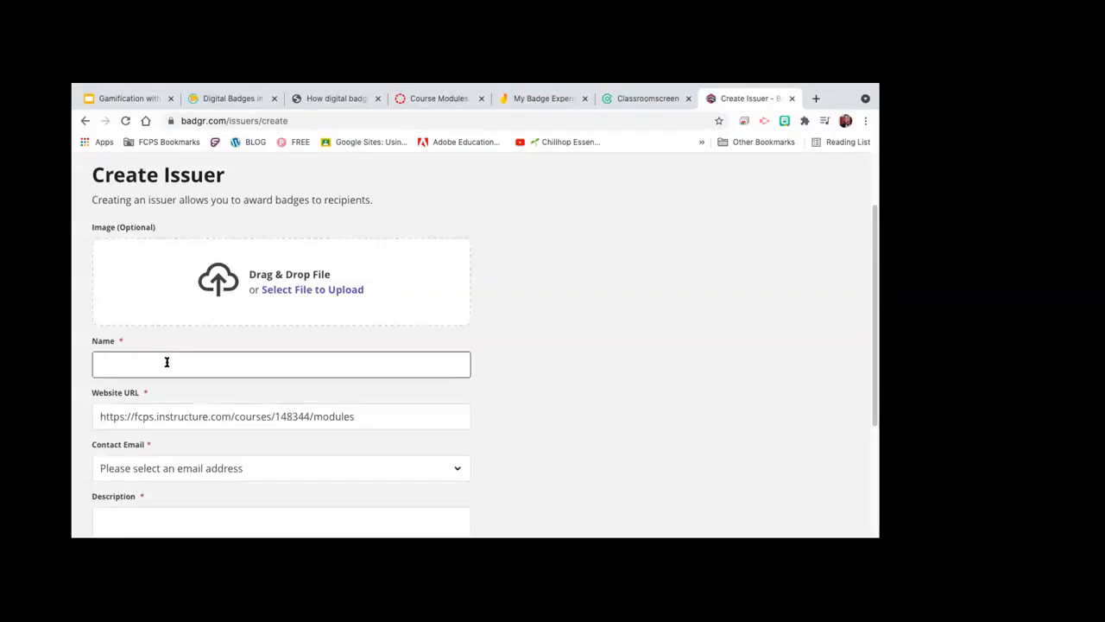
type("Peer")
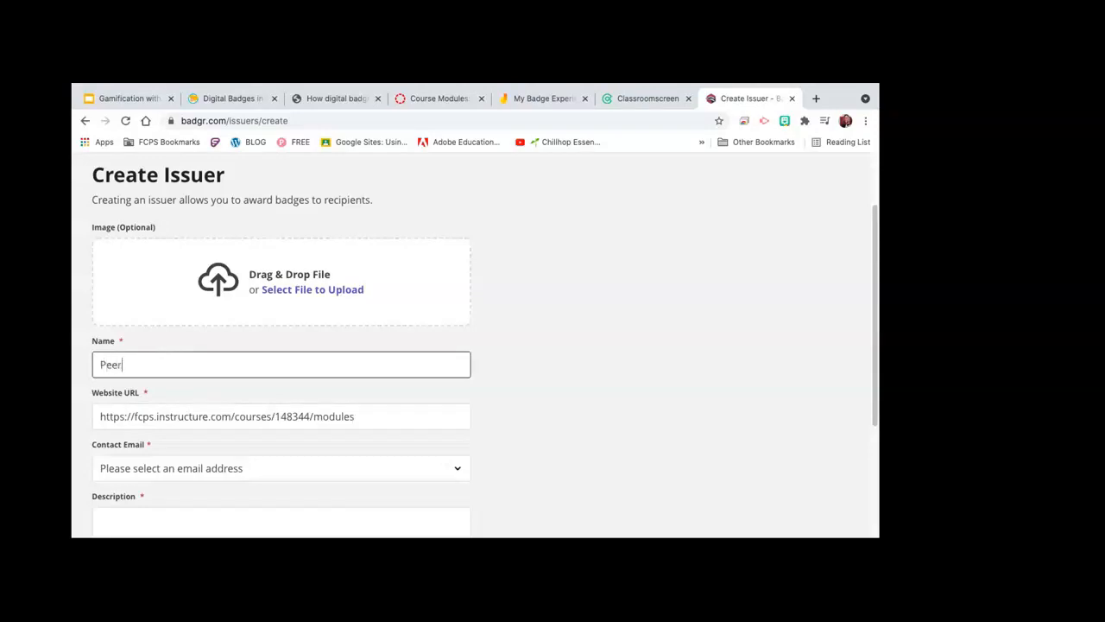
type(" Tutoring Course")
left_click(456, 466)
left_click(393, 484)
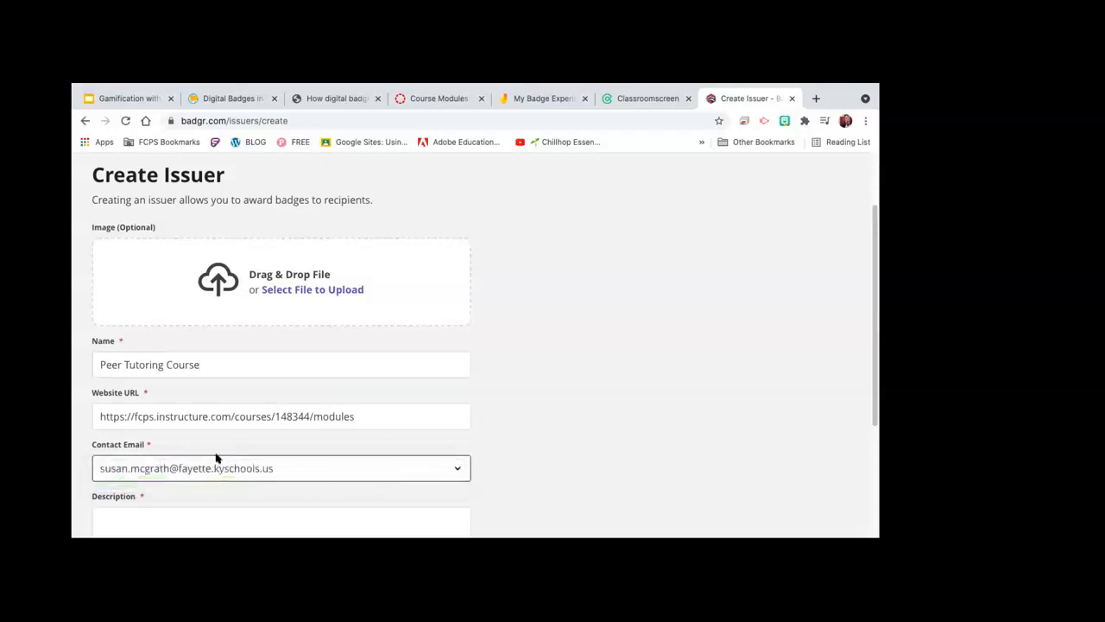
Step: Add the description 'Badges for course', accept the Data Processor Addendum, and create the issuer
scroll(299, 461, "down", 3)
left_click(189, 337)
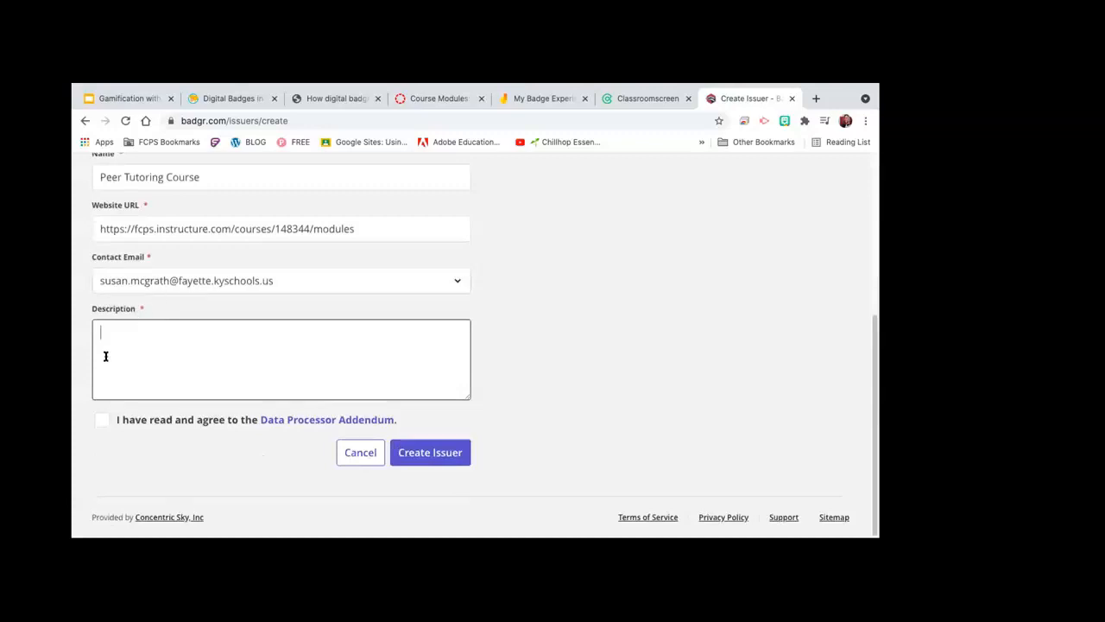
type("Badges for course")
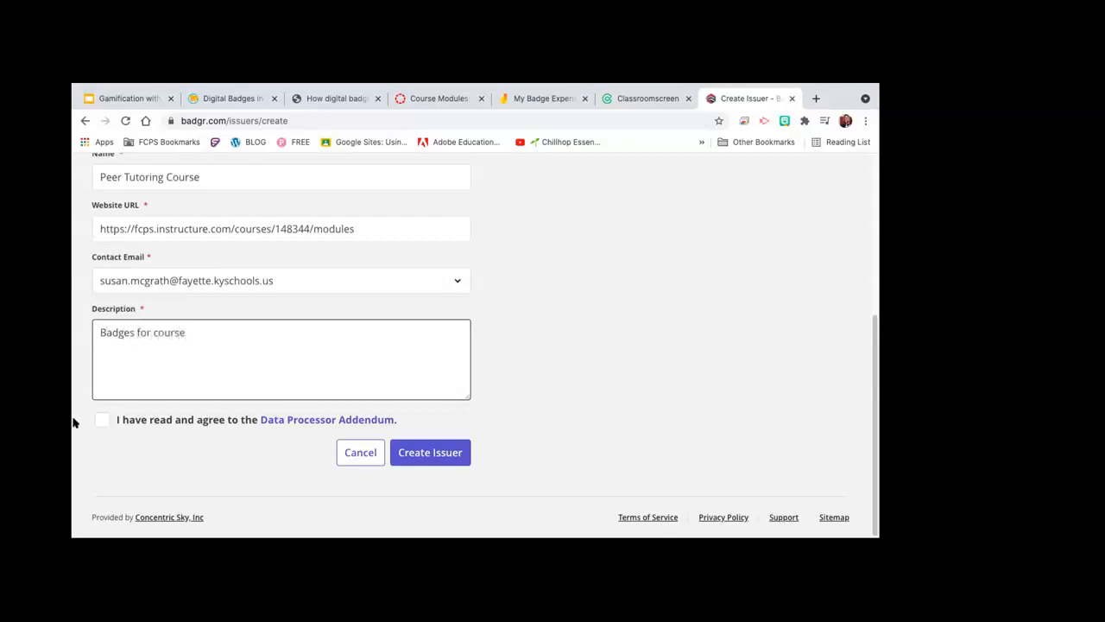
left_click(101, 419)
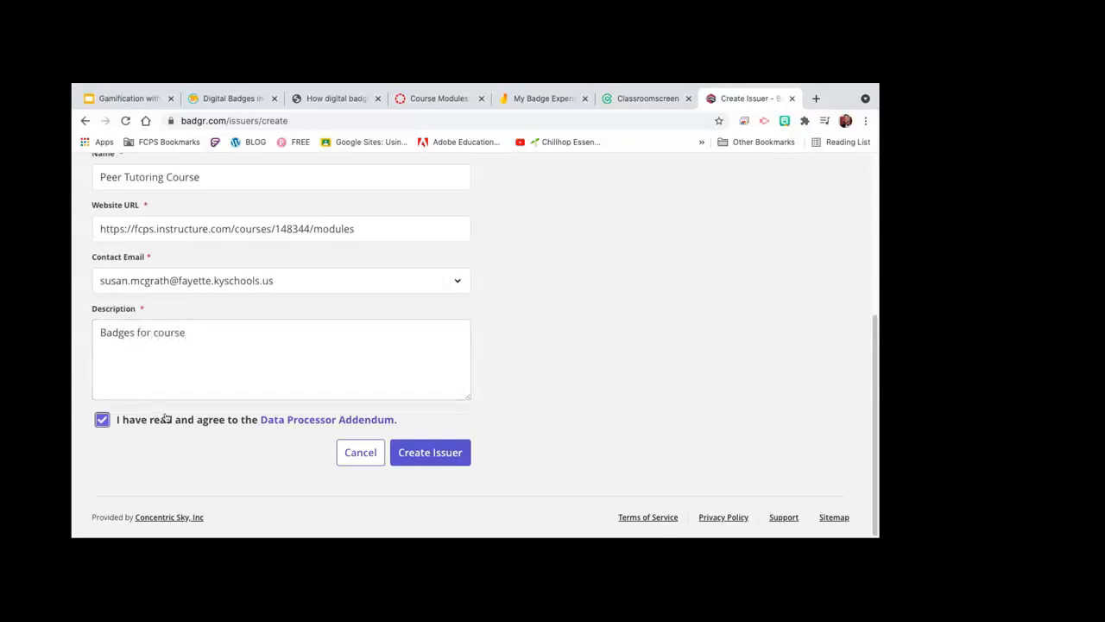
left_click(416, 450)
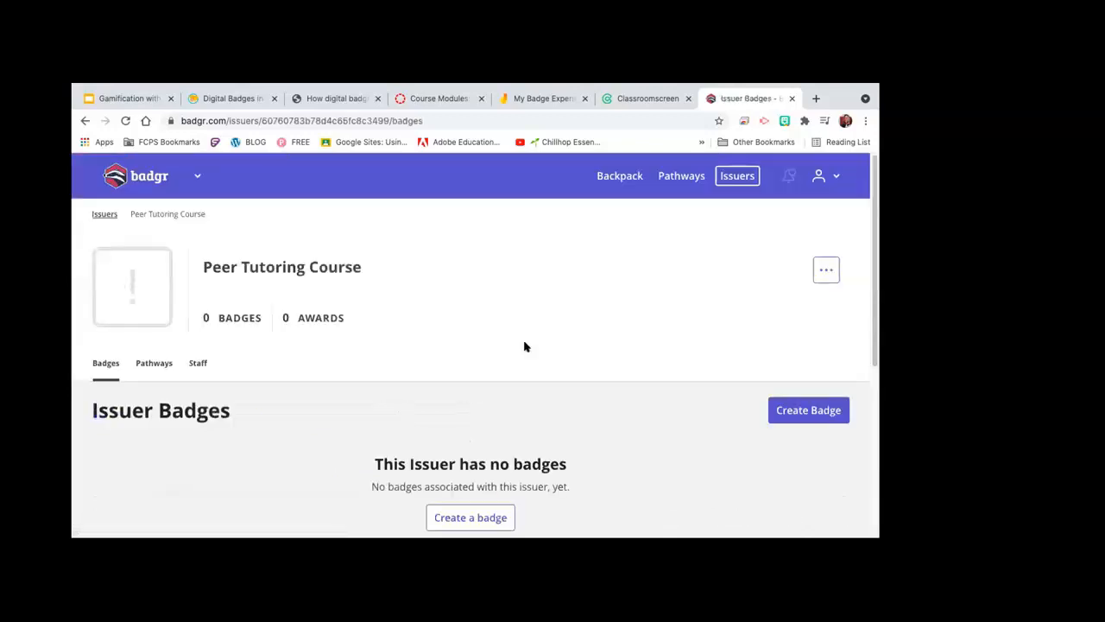
scroll(524, 347, "down", 3)
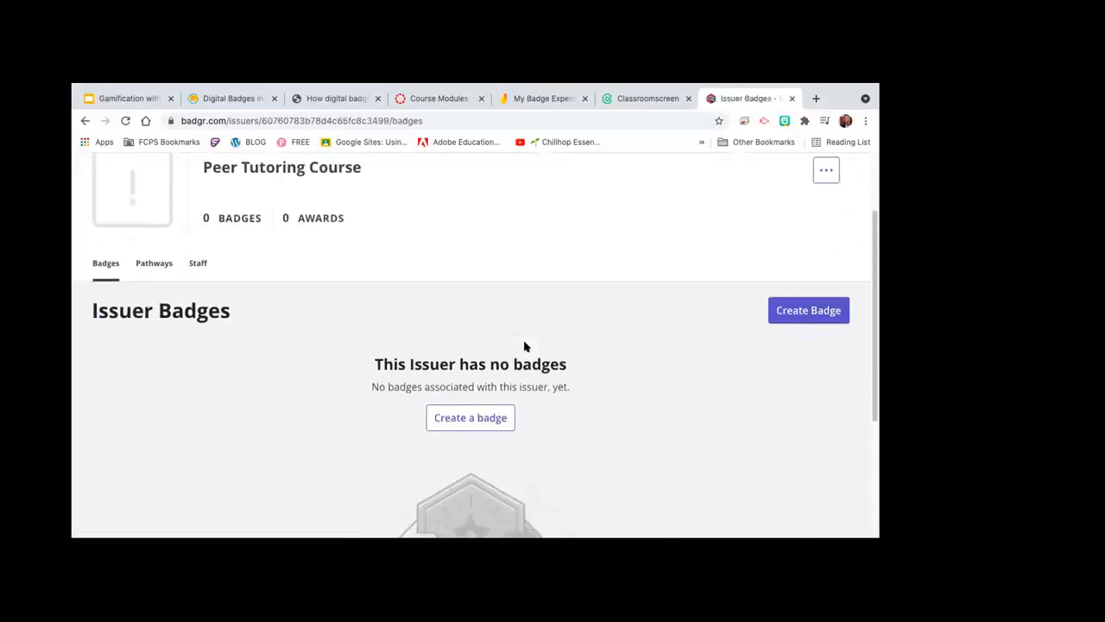
scroll(524, 346, "up", 1)
scroll(524, 346, "up", 1)
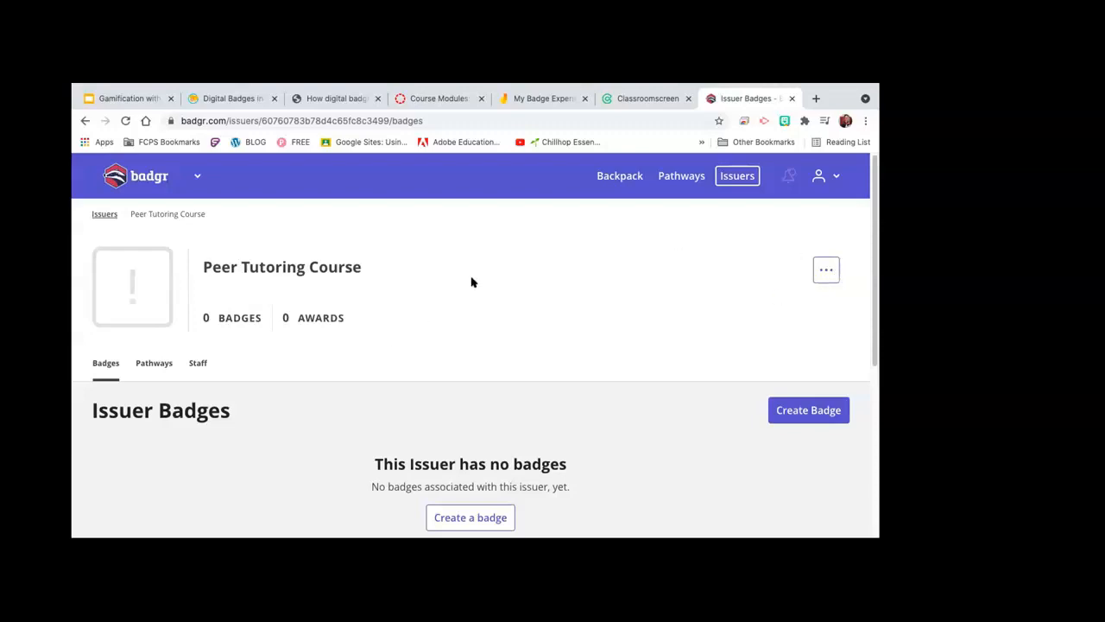
scroll(440, 326, "down", 5)
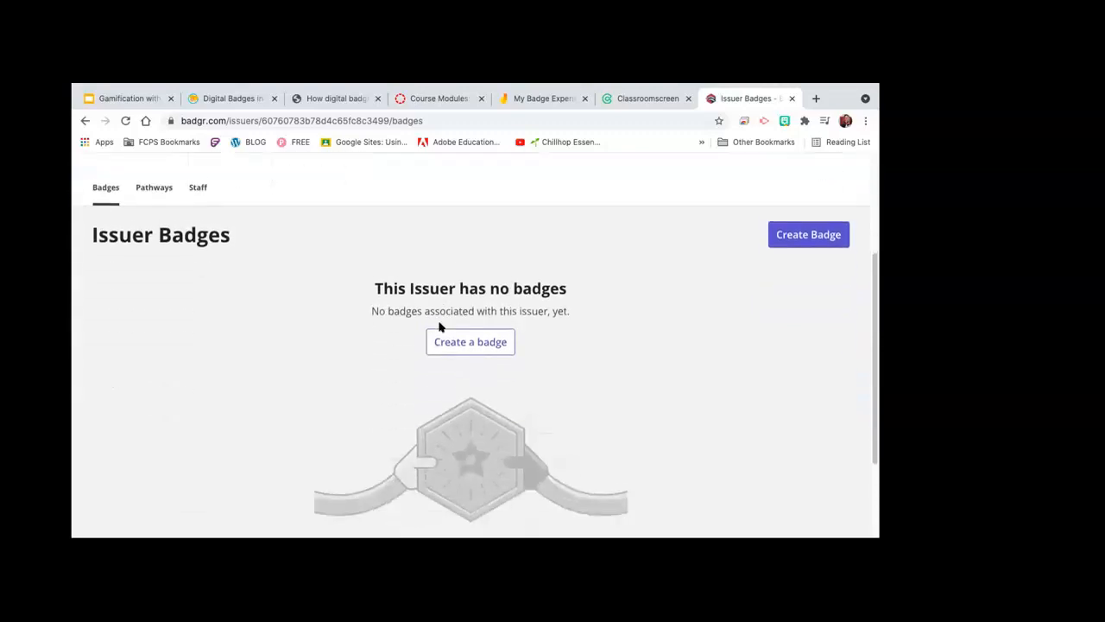
scroll(429, 247, "down", 2)
scroll(429, 247, "up", 7)
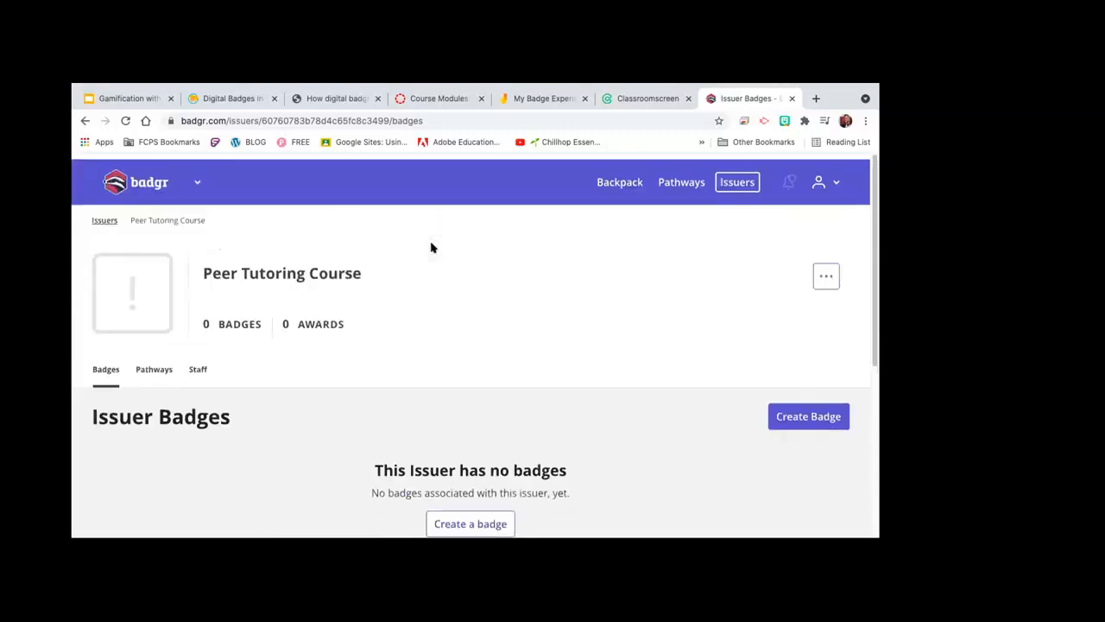
scroll(432, 247, "down", 3)
scroll(432, 248, "down", 1)
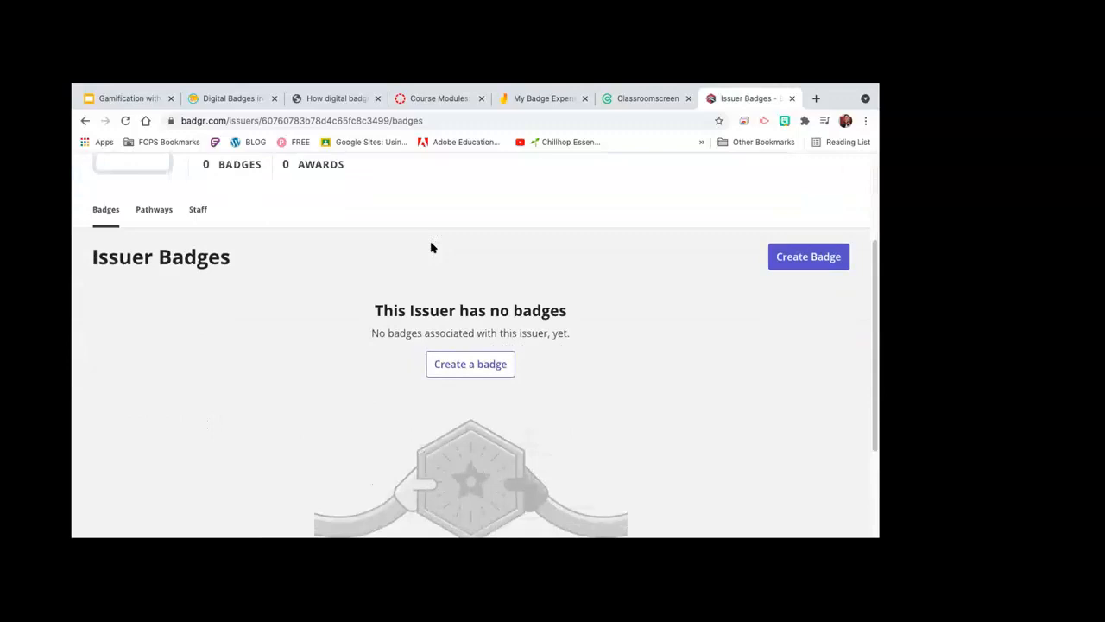
left_click(462, 363)
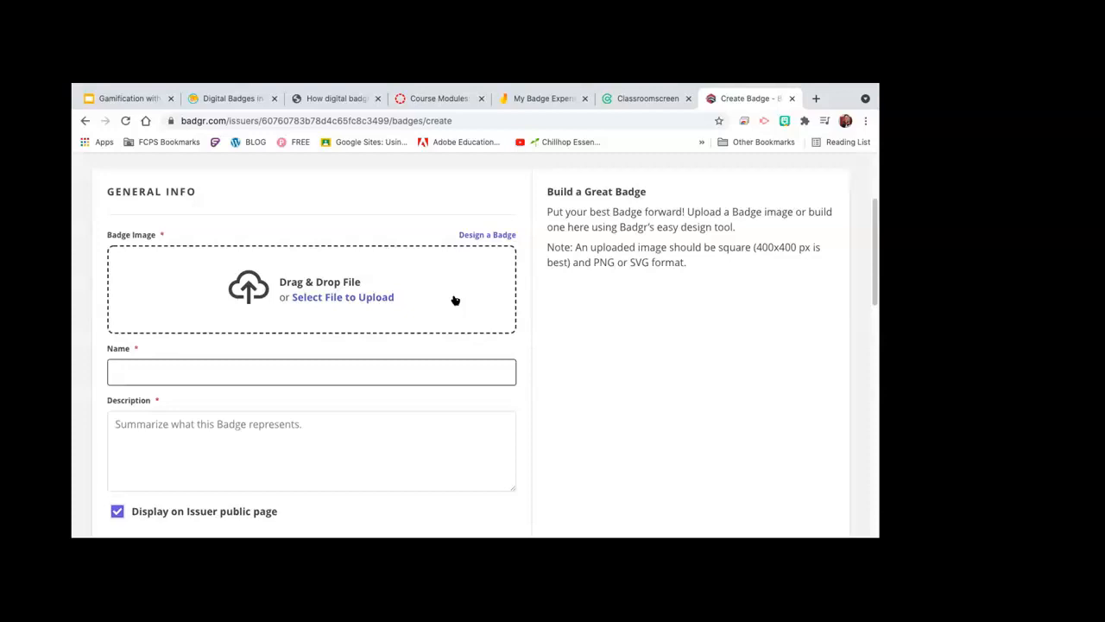
Step: Switch the badge image from upload to design mode and look over the design options
left_click(486, 237)
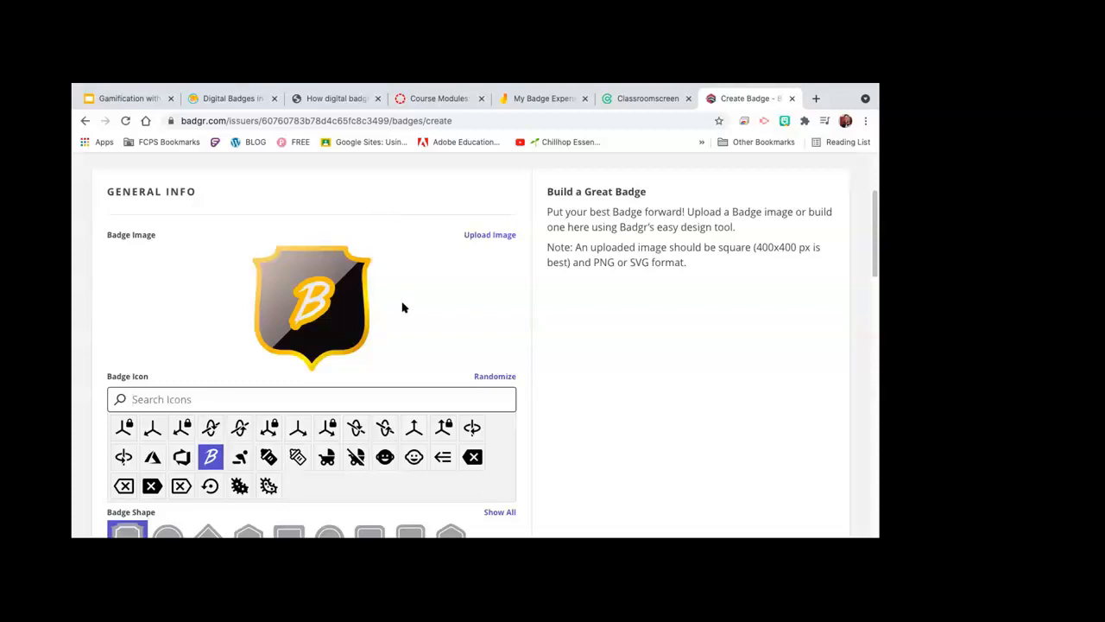
scroll(423, 290, "down", 1)
scroll(420, 290, "down", 3)
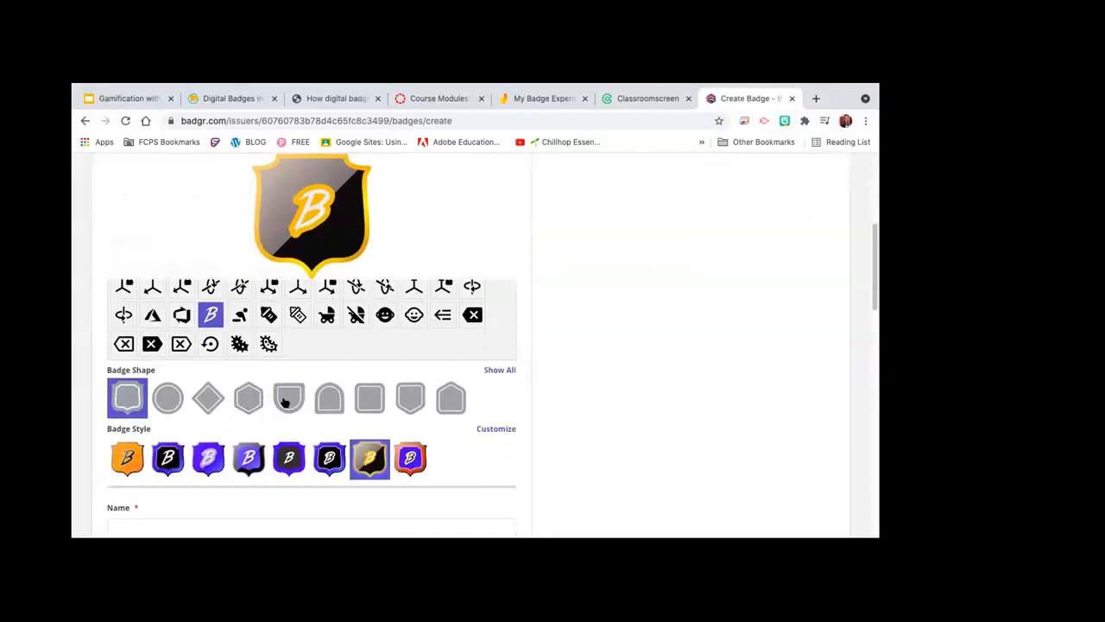
scroll(363, 333, "up", 1)
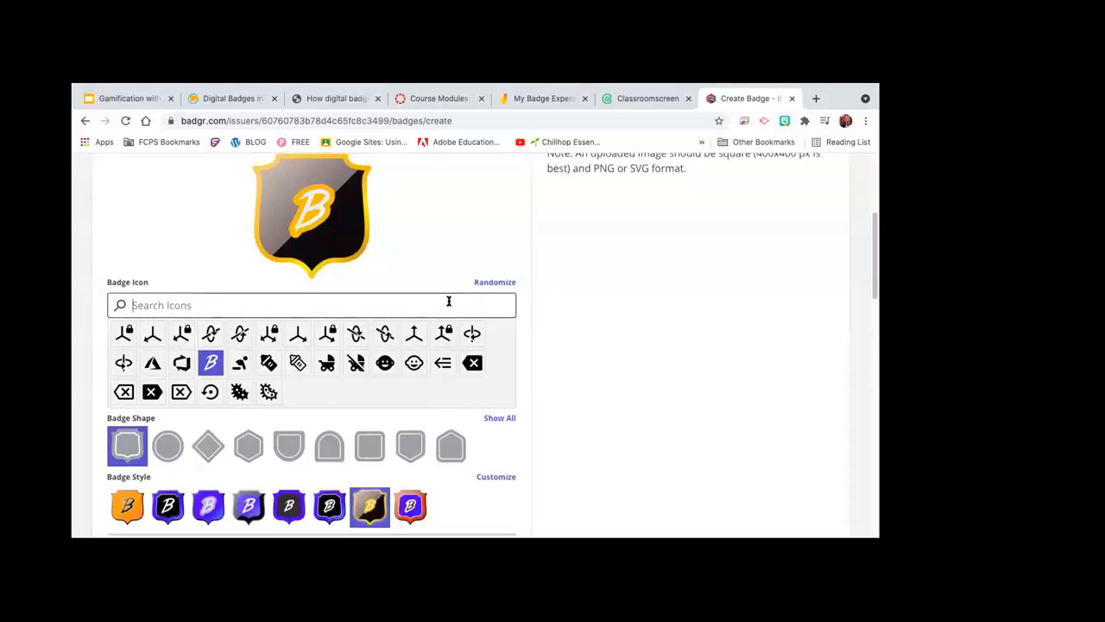
Step: Search the badge icon library for 'first', 'addition', 'add', 'world', and finally 'globe'
type("first")
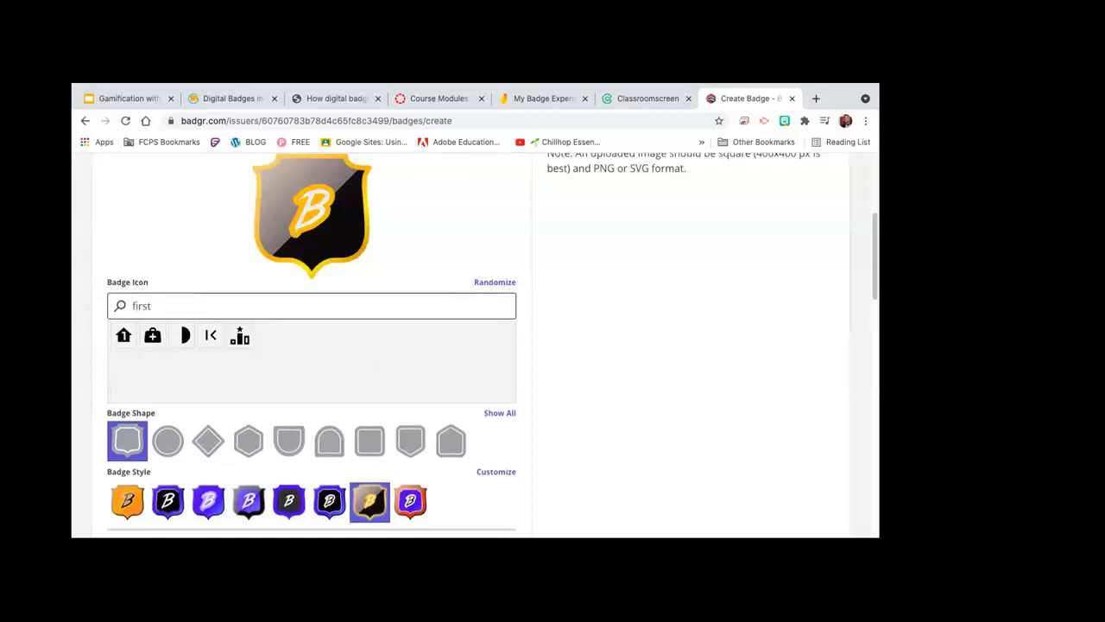
key("BackSpace")
key("BackSpace")
key("BackSpace")
key("BackSpace")
key("BackSpace")
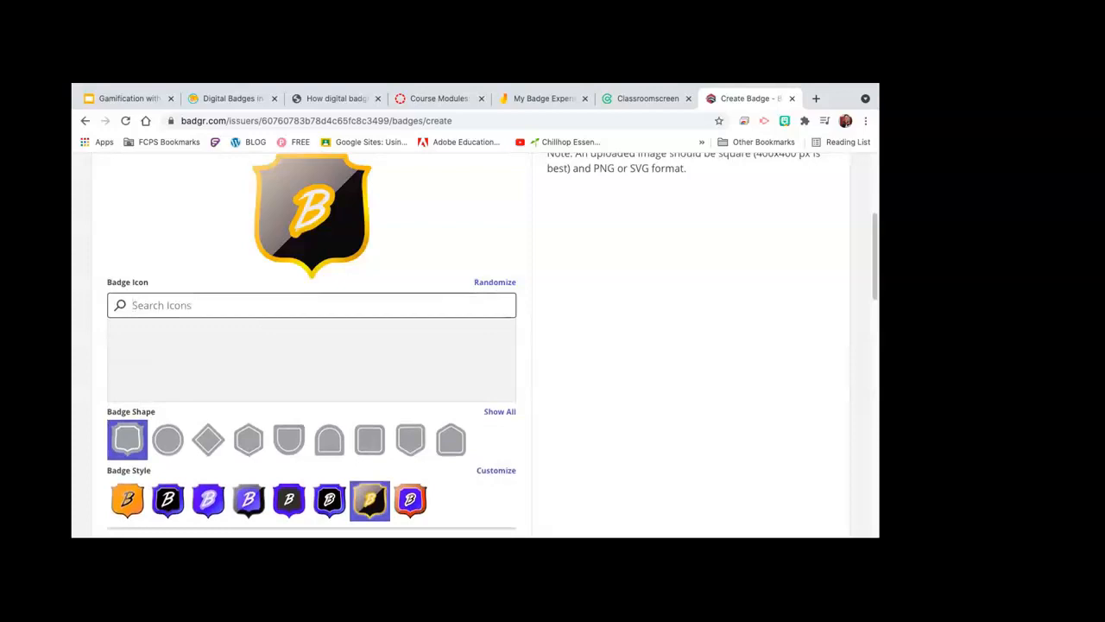
type("addition")
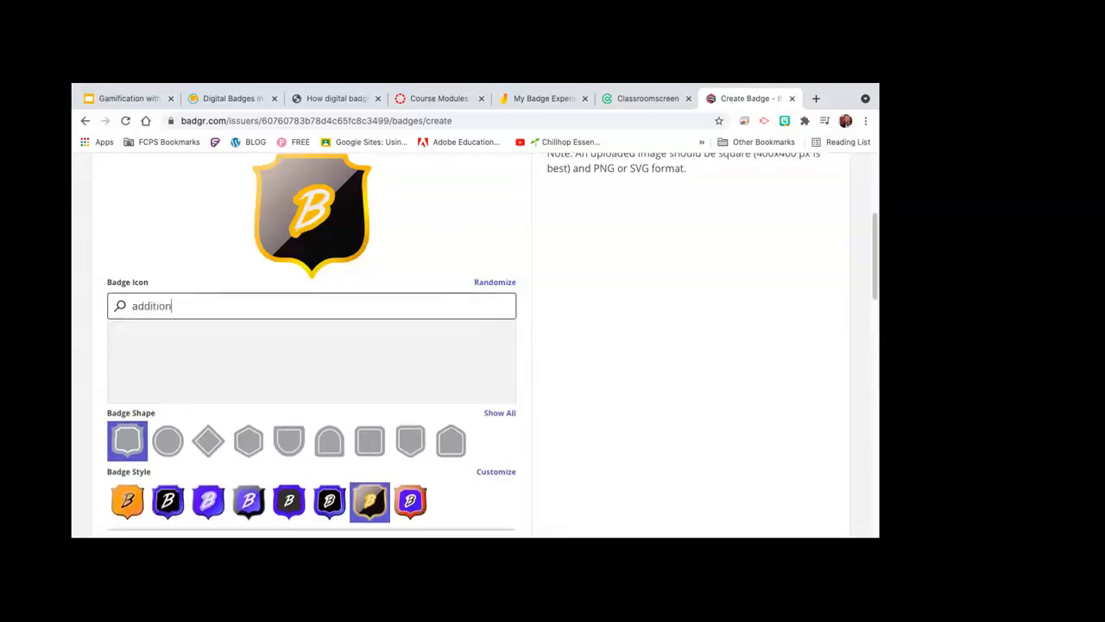
key("BackSpace")
key("BackSpace")
key("BackSpace")
key("BackSpace")
key("BackSpace")
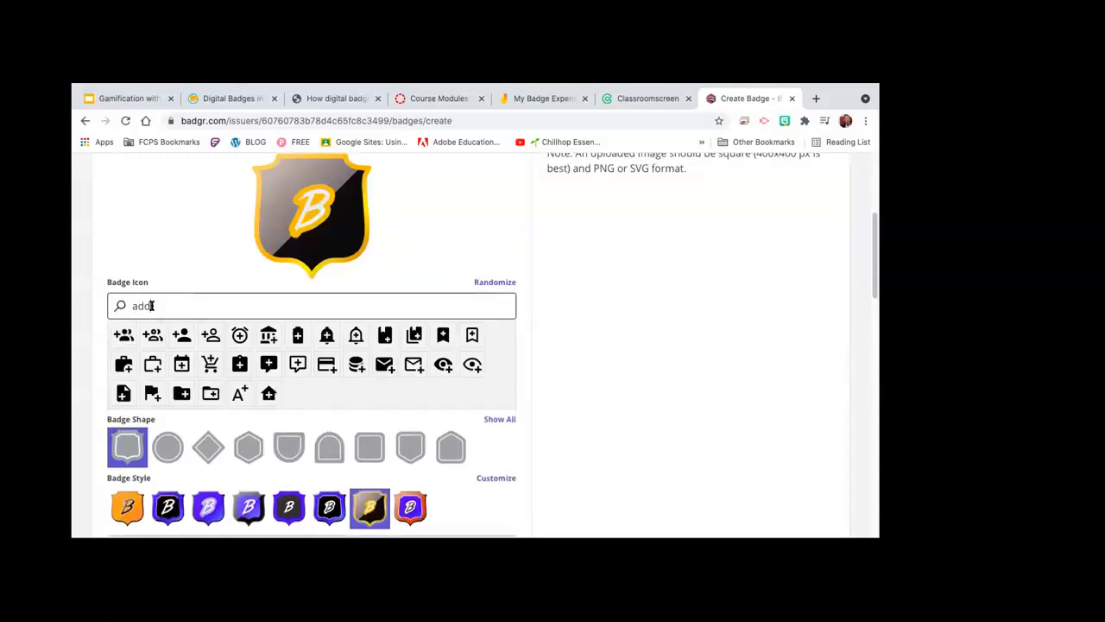
left_click_drag(151, 305, 131, 304)
type("world")
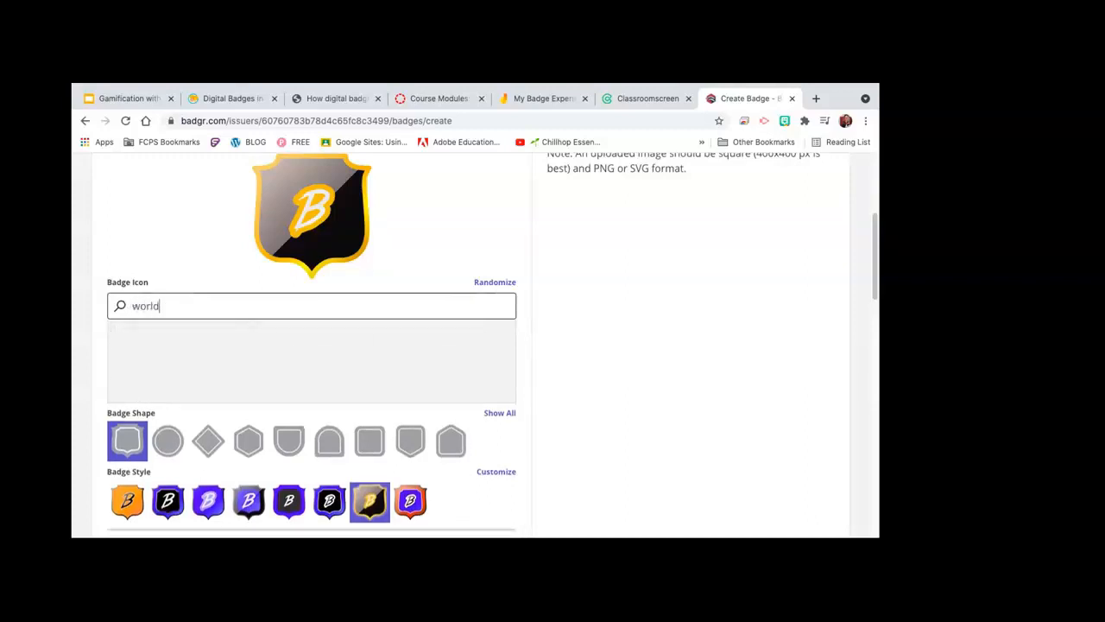
key("BackSpace")
key("BackSpace")
key("BackSpace")
key("BackSpace")
key("BackSpace")
type("globe")
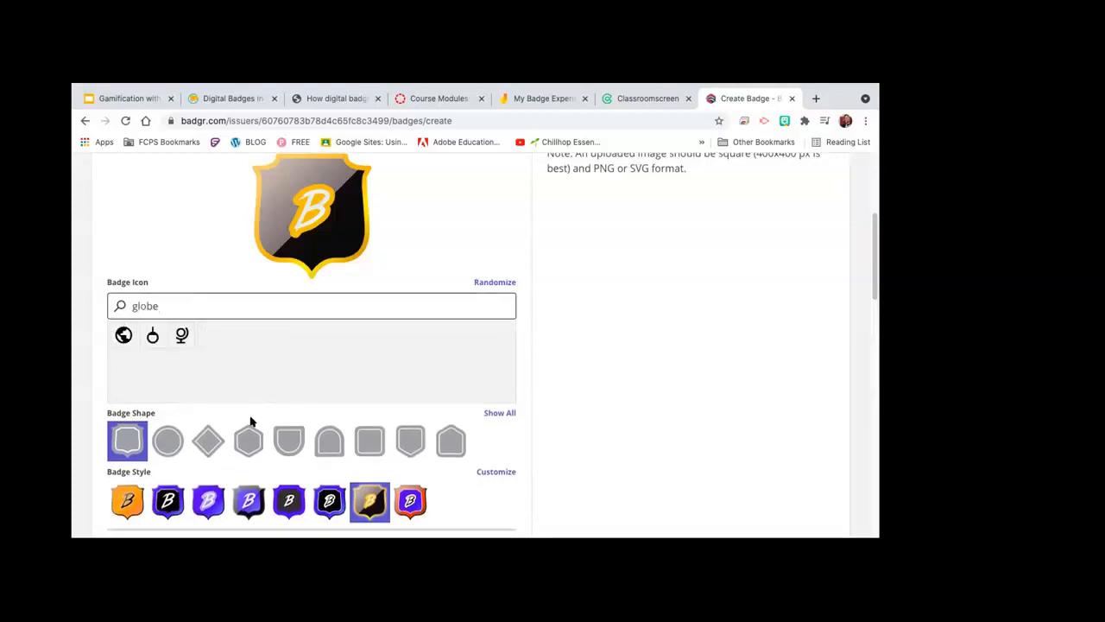
scroll(394, 489, "down", 3)
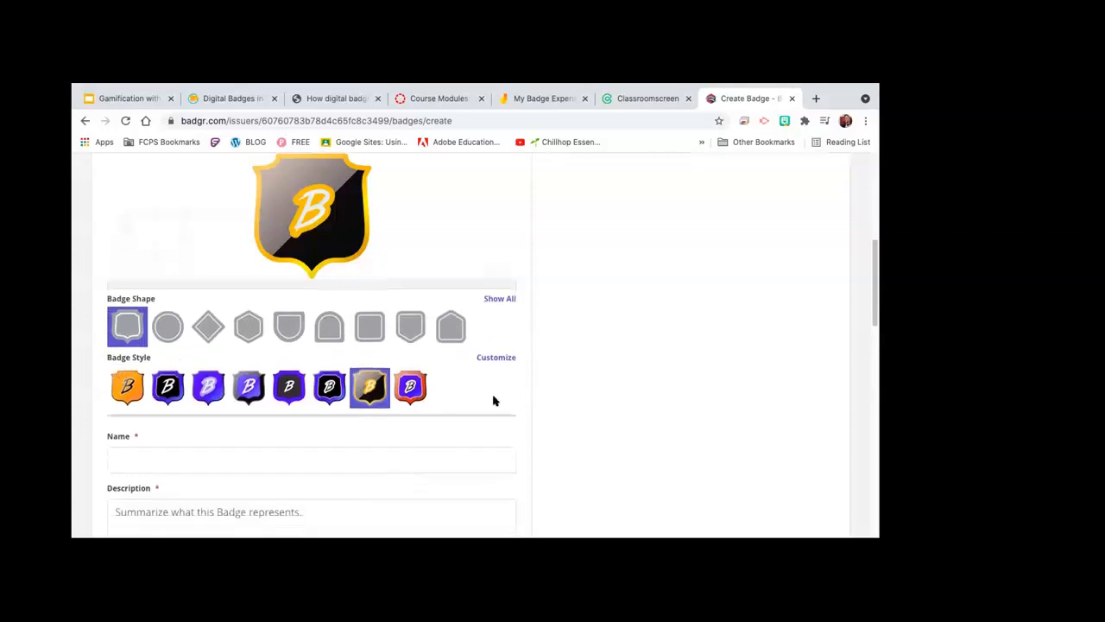
scroll(493, 400, "down", 1)
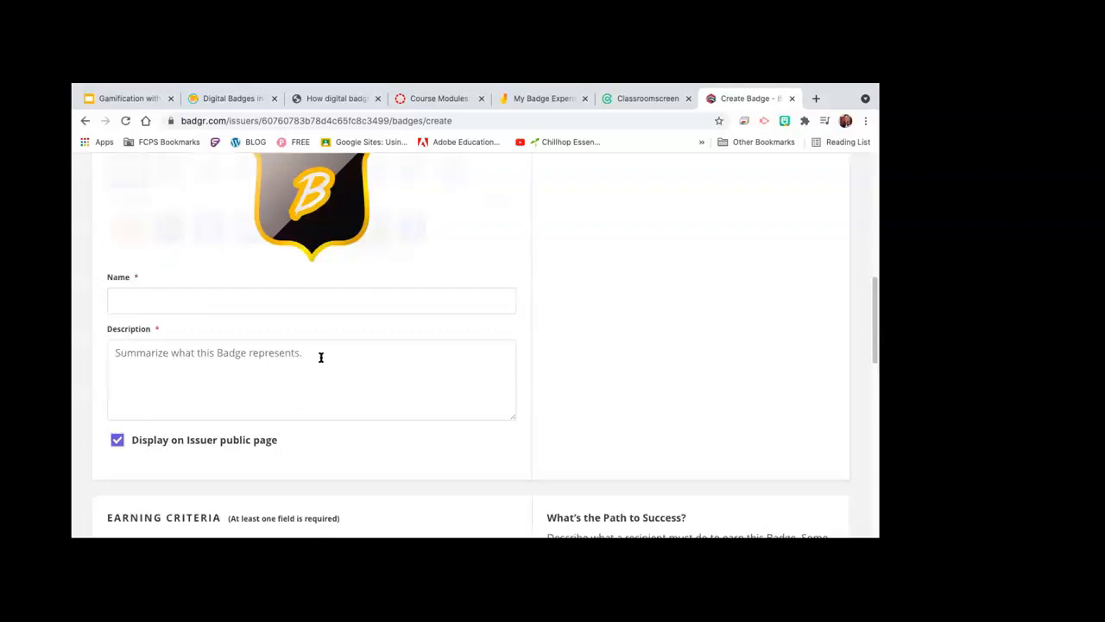
scroll(384, 353, "down", 3)
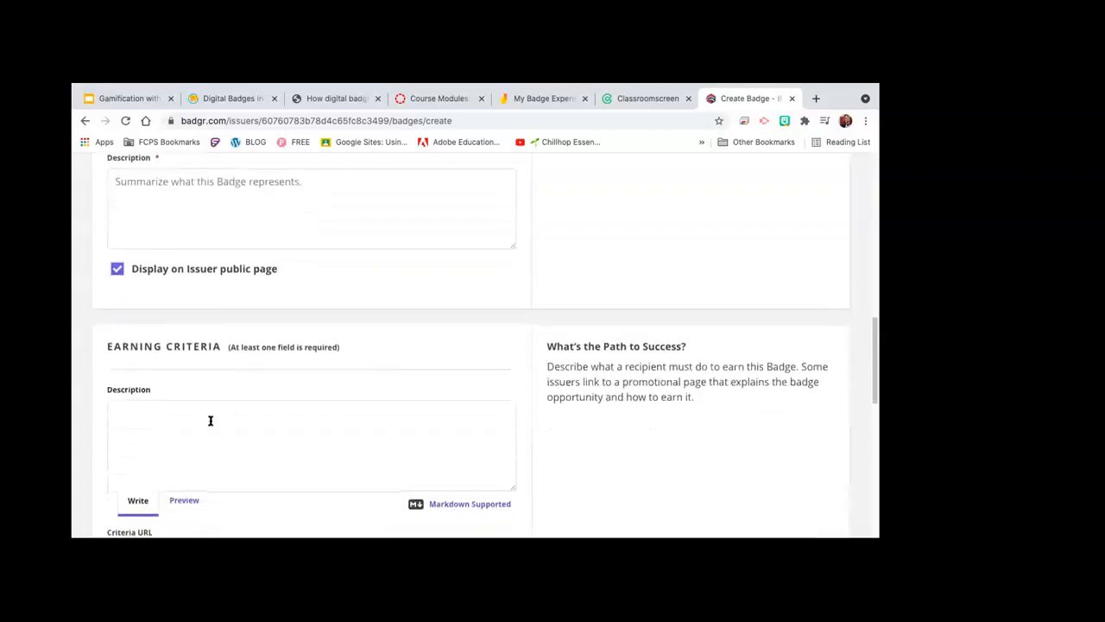
scroll(178, 422, "down", 2)
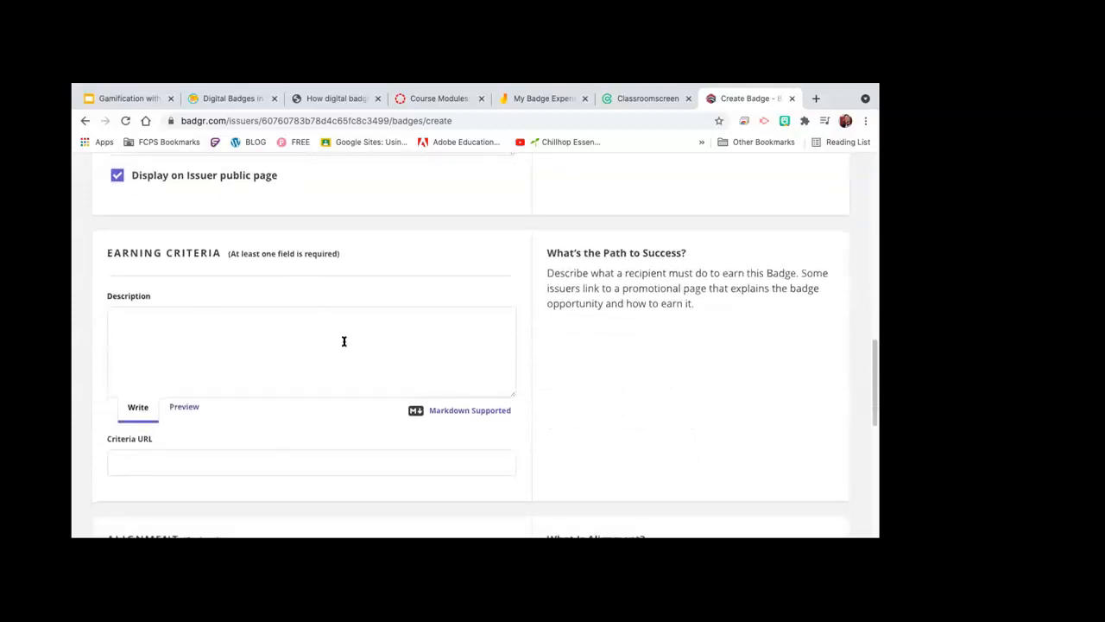
left_click(184, 325)
scroll(185, 324, "down", 3)
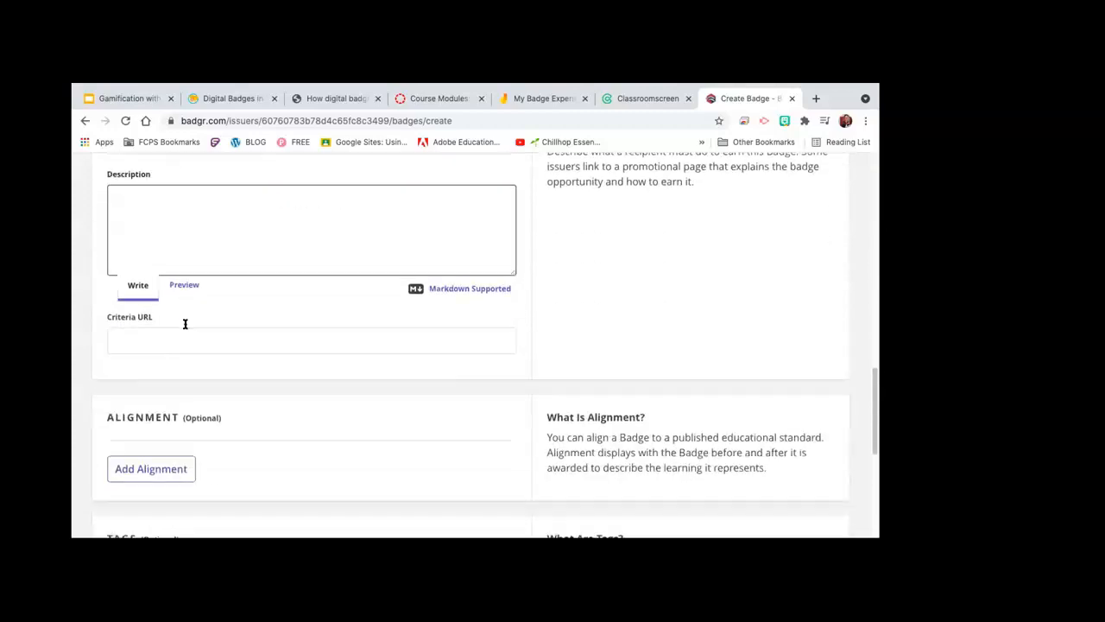
scroll(185, 324, "down", 3)
scroll(185, 325, "down", 3)
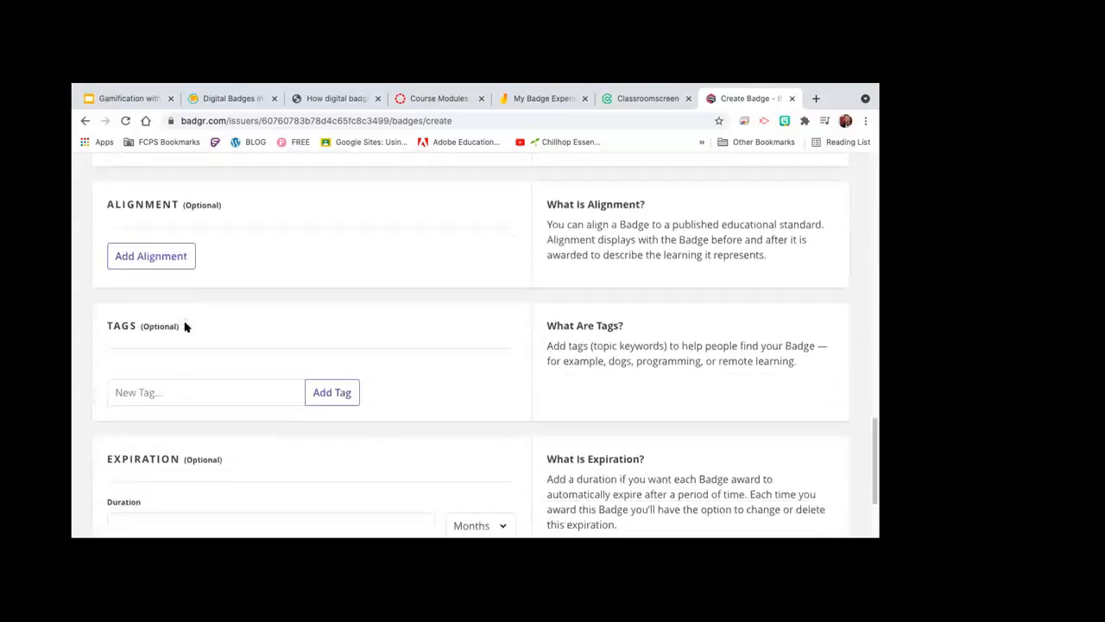
scroll(185, 325, "down", 3)
scroll(185, 324, "up", 4)
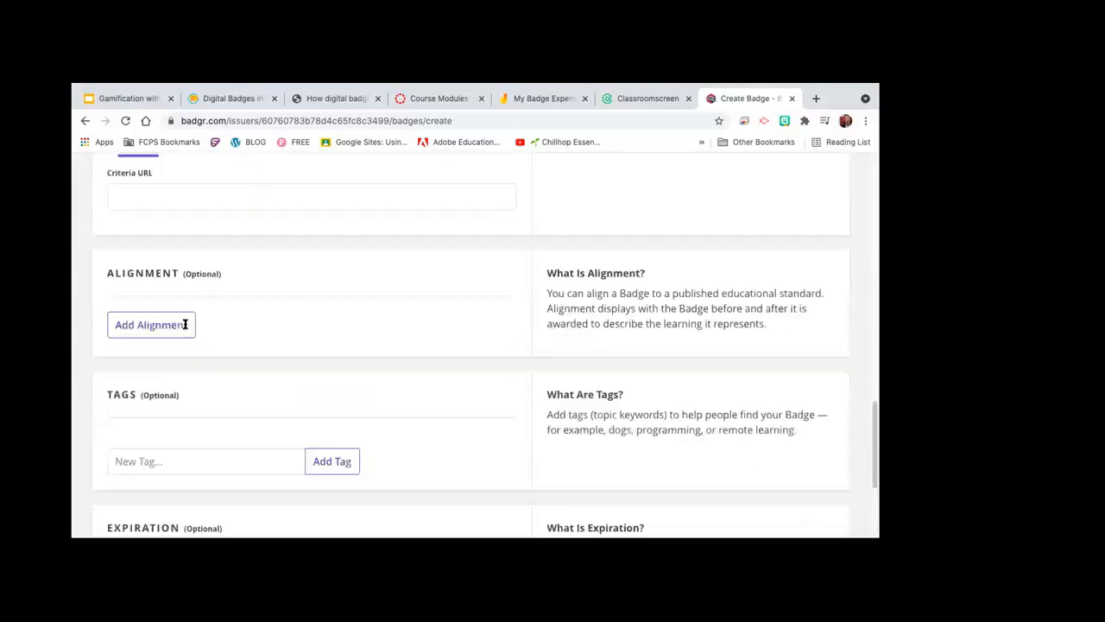
scroll(185, 324, "up", 10)
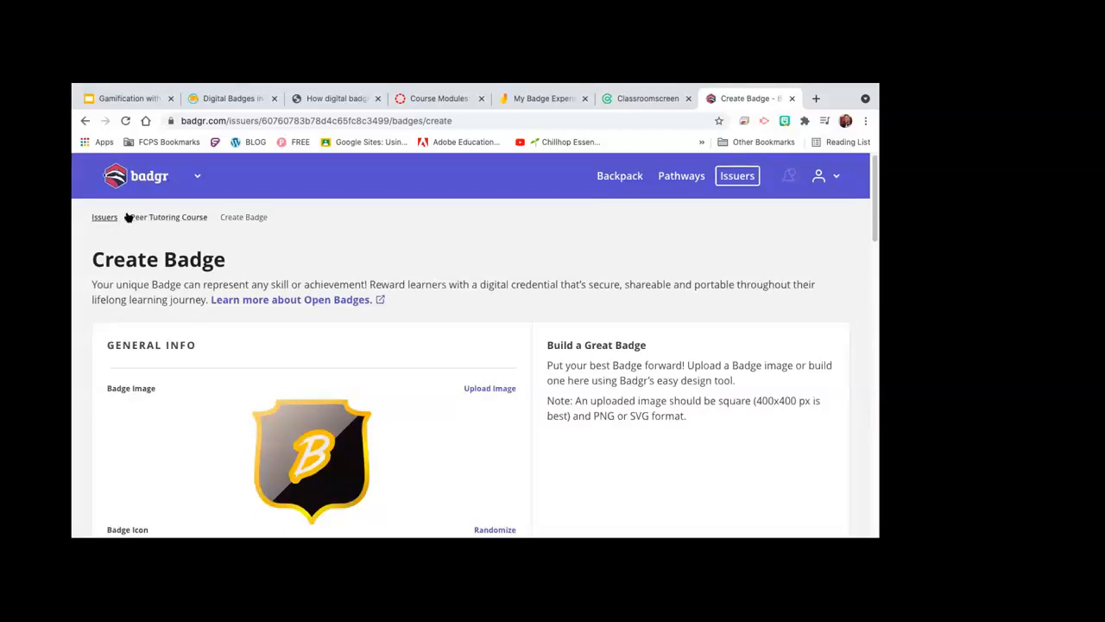
left_click(101, 218)
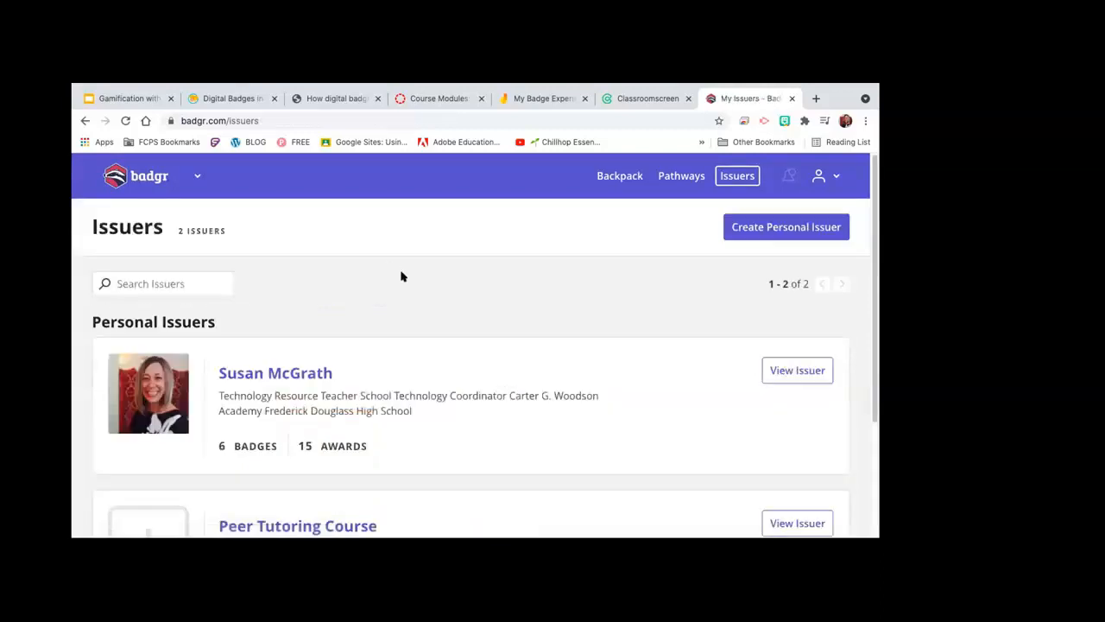
Step: Open the personal issuer and scroll through its six badges, including PT Introduction and Scholar Videos
scroll(402, 276, "down", 3)
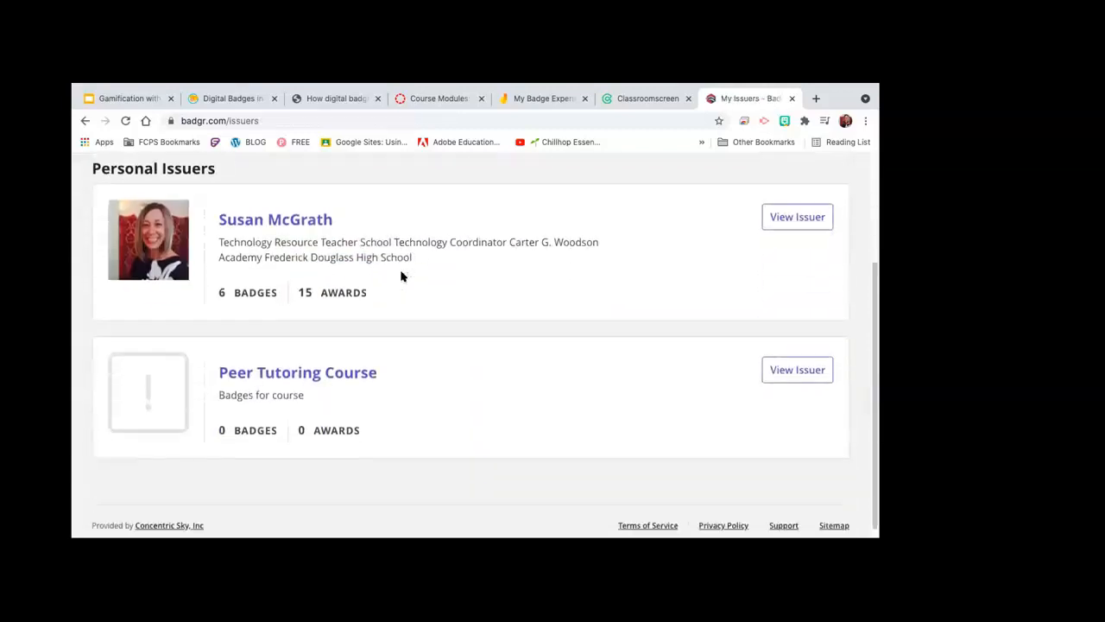
left_click(304, 217)
scroll(303, 215, "down", 2)
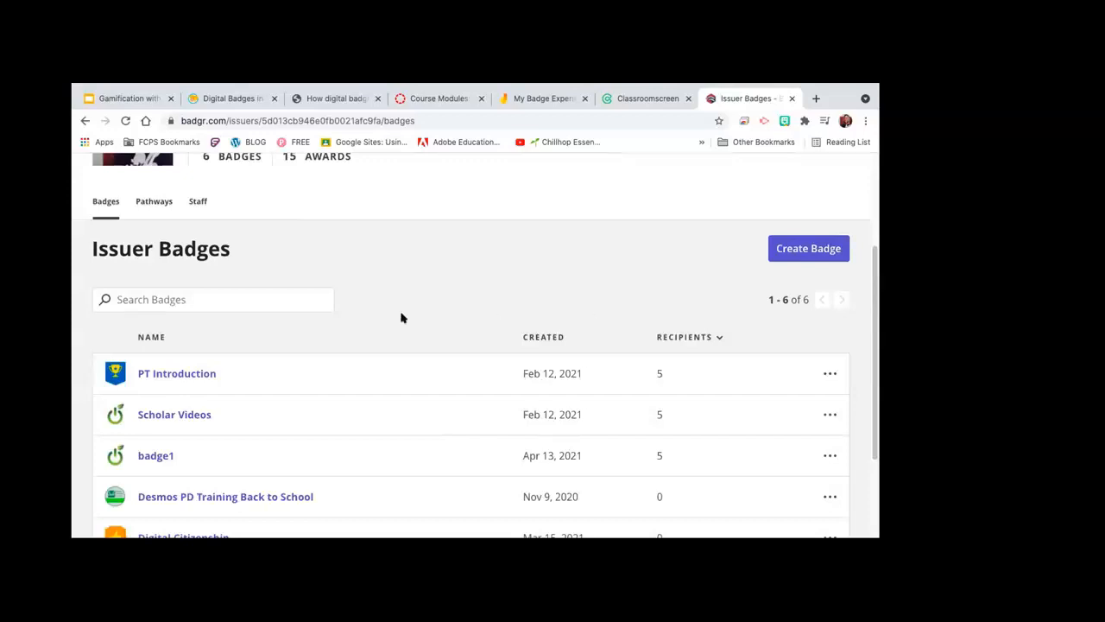
scroll(371, 317, "down", 2)
scroll(371, 316, "down", 1)
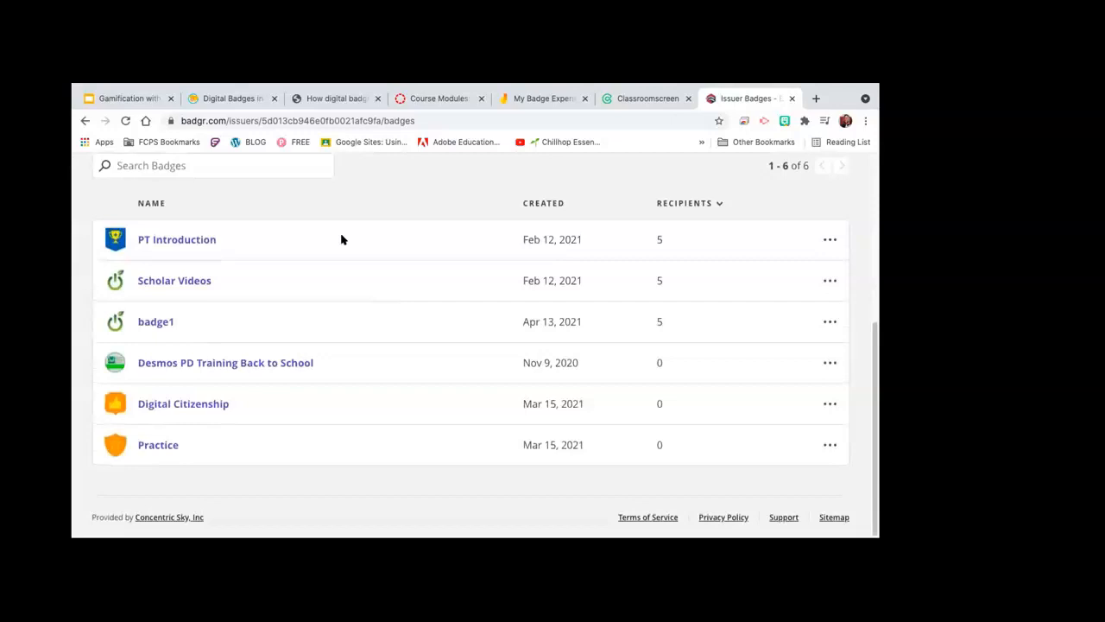
scroll(341, 239, "up", 5)
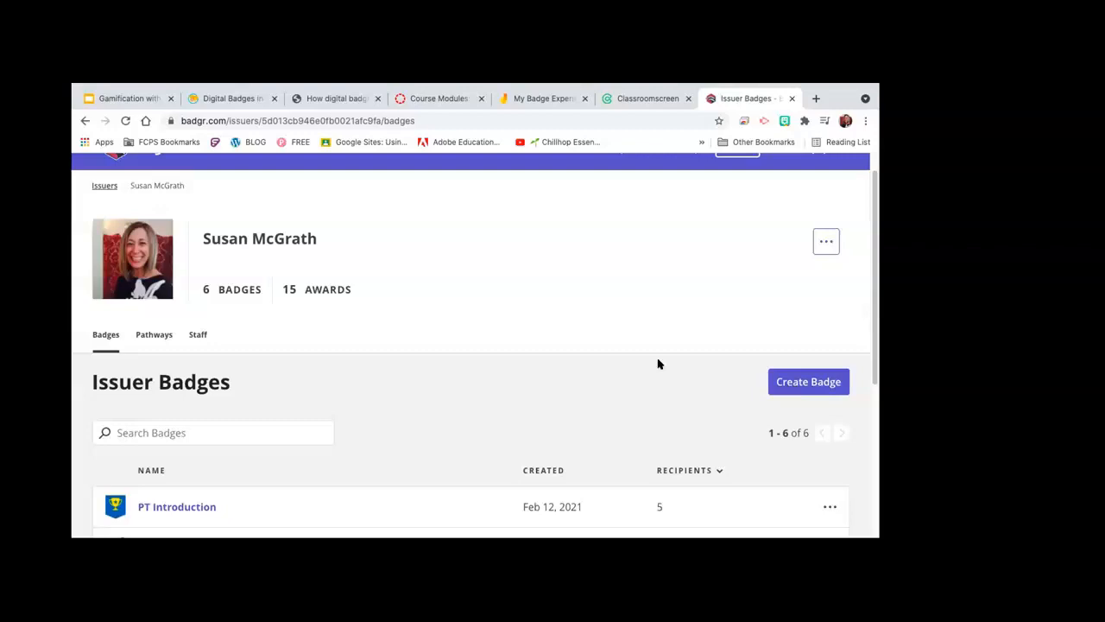
Step: Check the issuer's Pathways tab, return to its badge list, then move to the Canvas Modules page
left_click(150, 337)
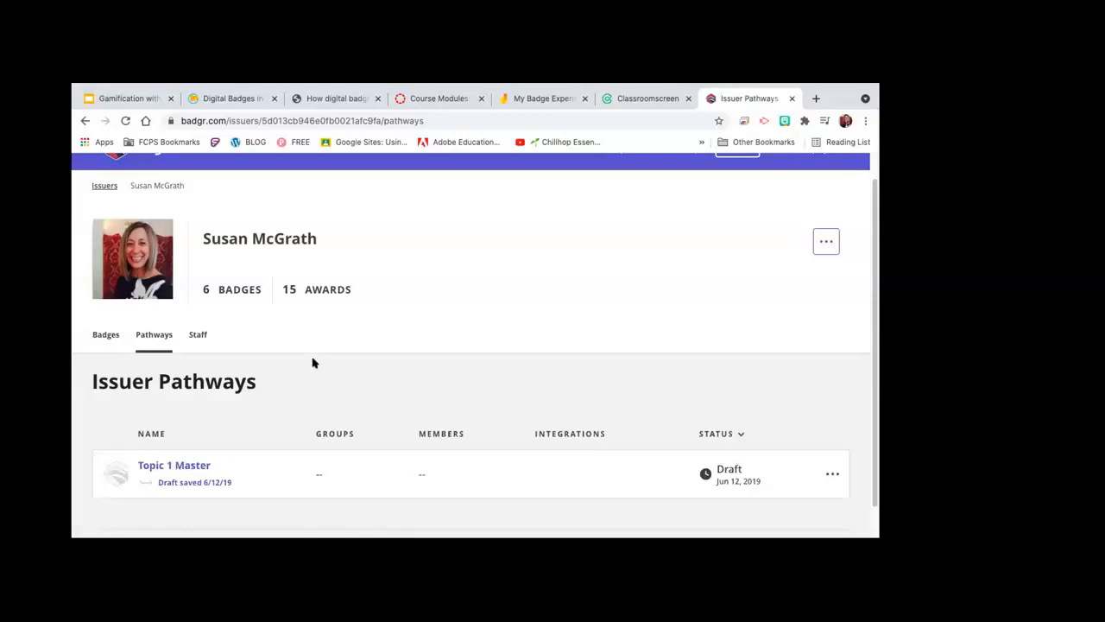
left_click(106, 337)
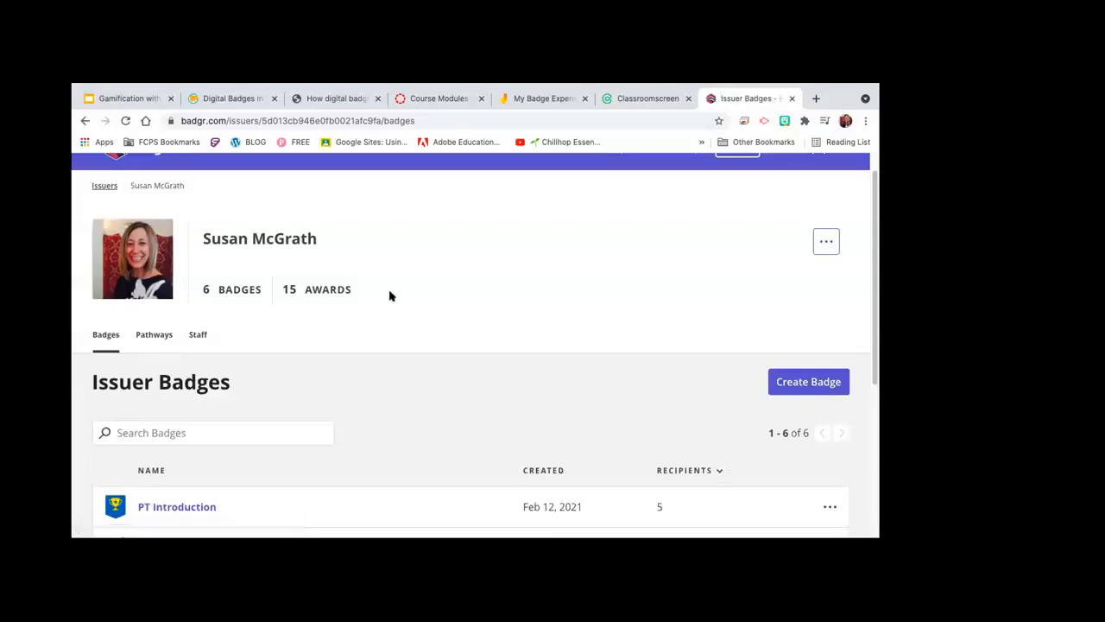
scroll(389, 296, "up", 1)
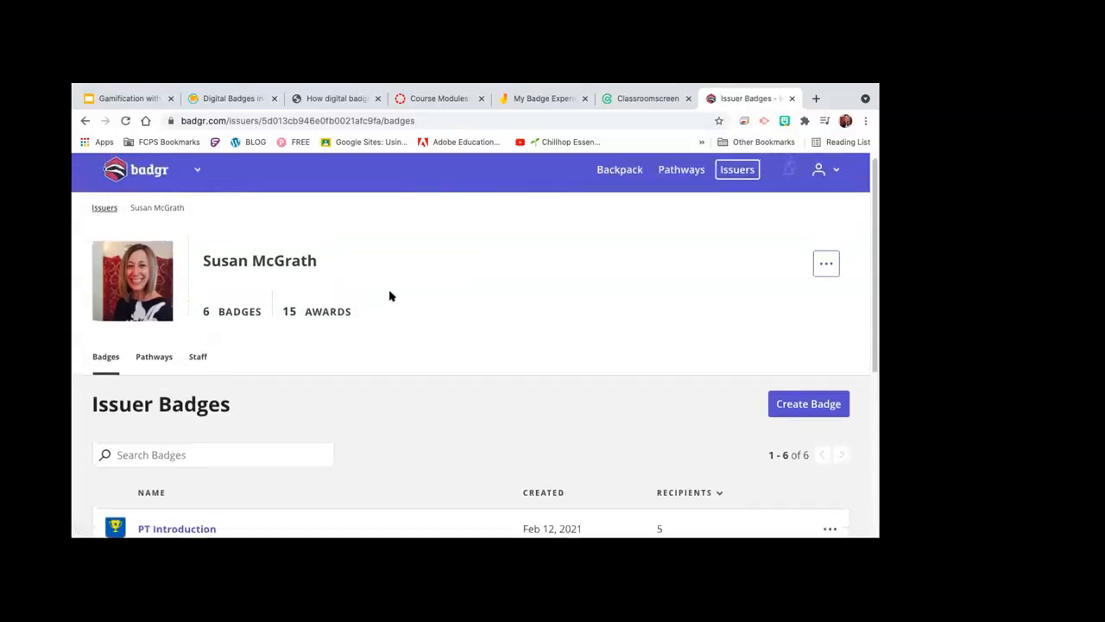
scroll(389, 296, "down", 4)
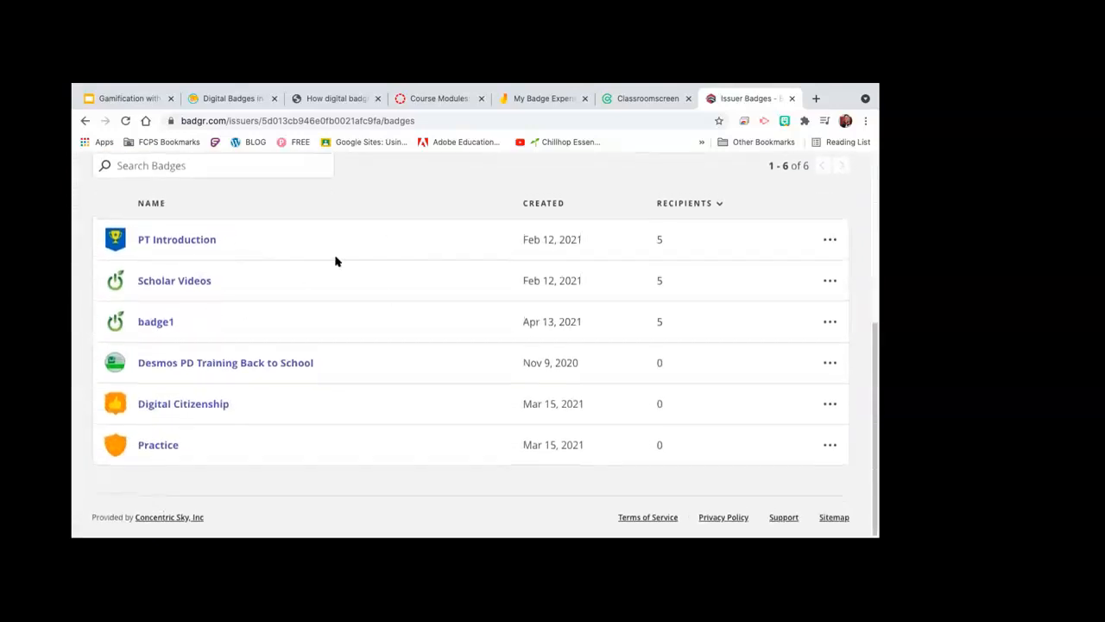
scroll(389, 200, "up", 4)
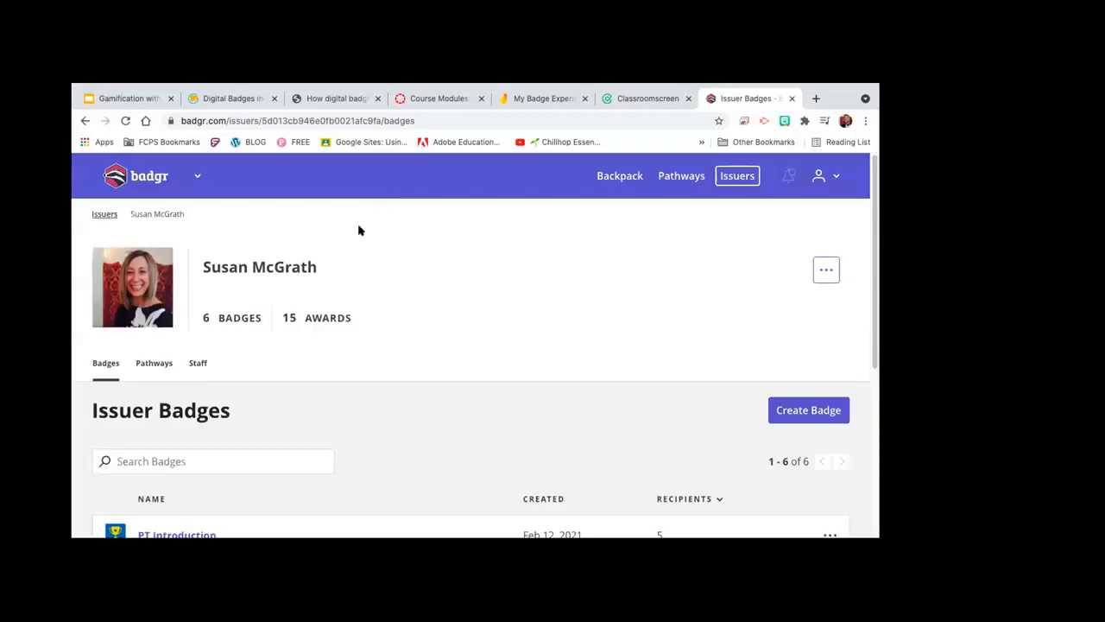
left_click(423, 103)
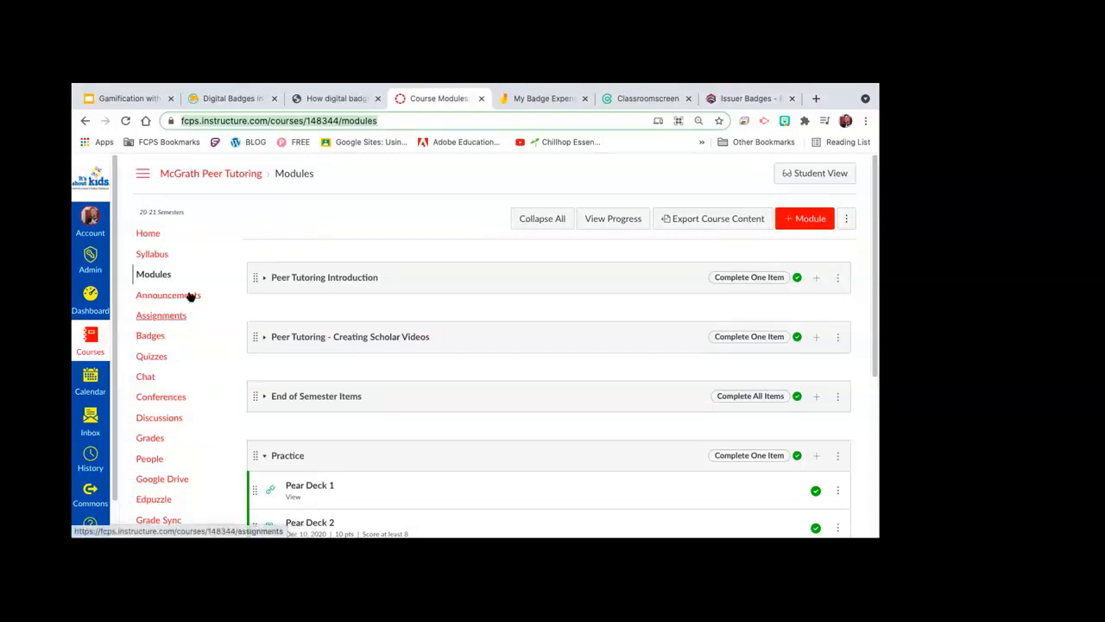
Step: Select Badges in the Peer Tutoring course's navigation menu in Canvas
scroll(291, 241, "down", 2)
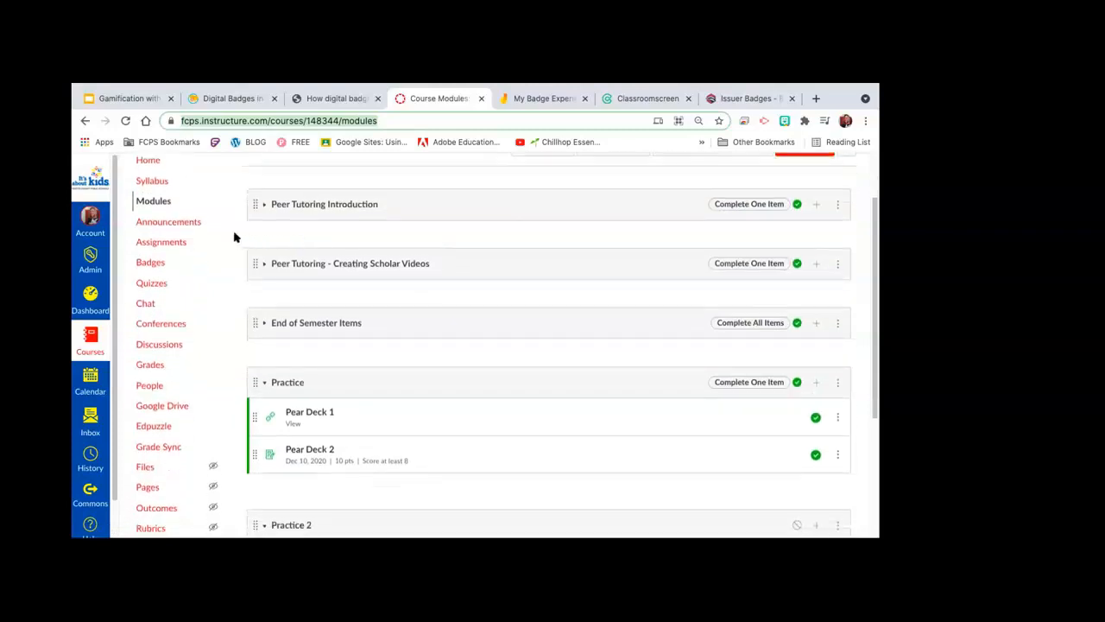
left_click(154, 264)
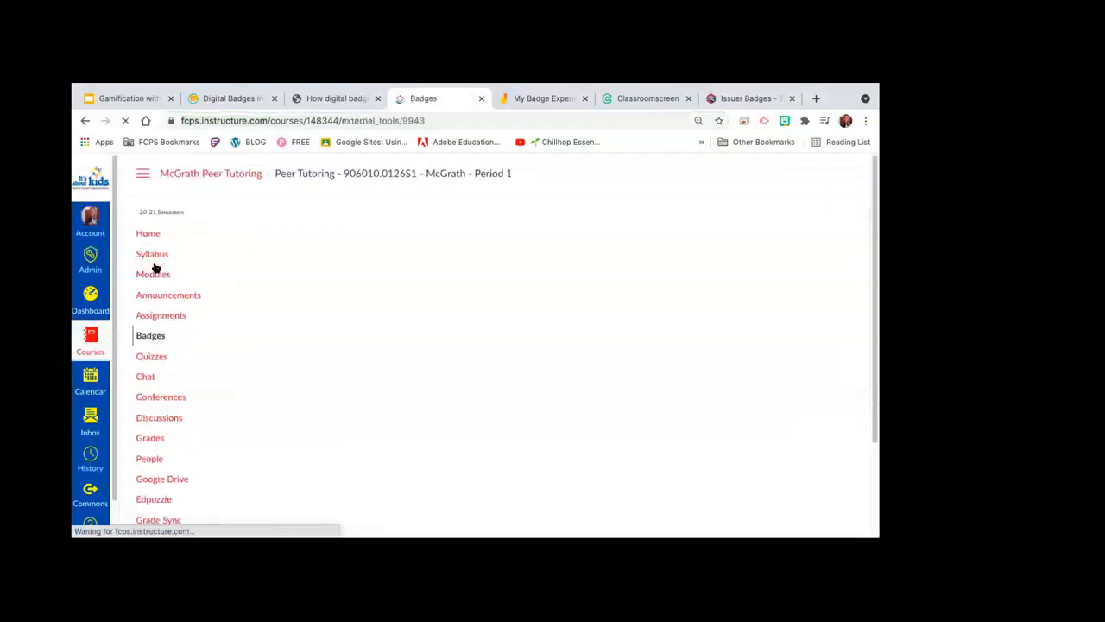